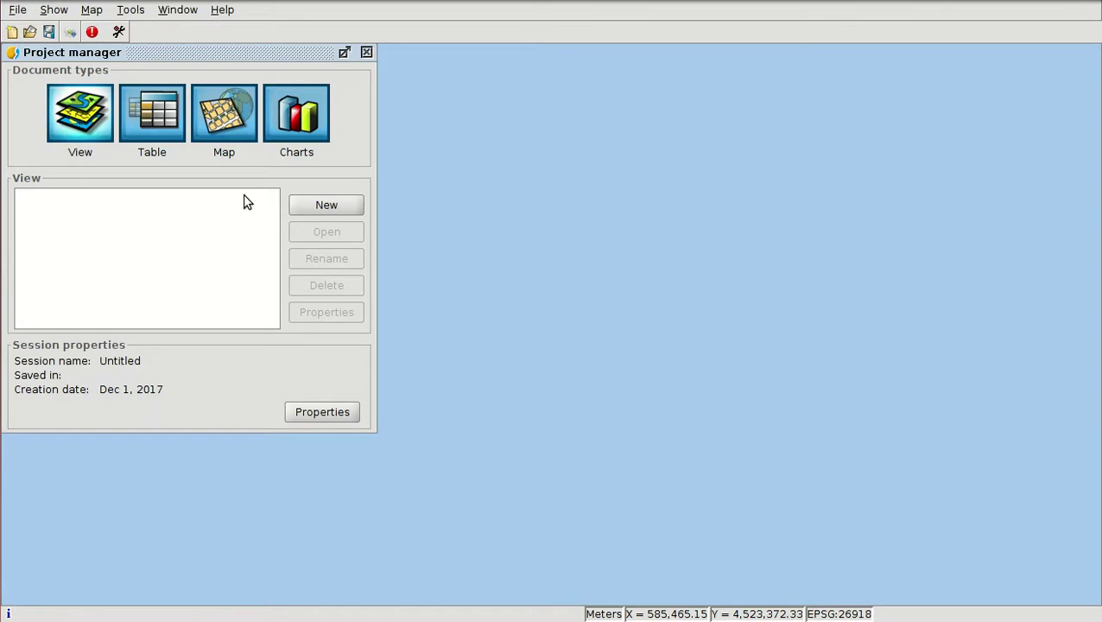
Create a new view, set its projection to EPSG:27700, and maximize the view window.
left_click(315, 206)
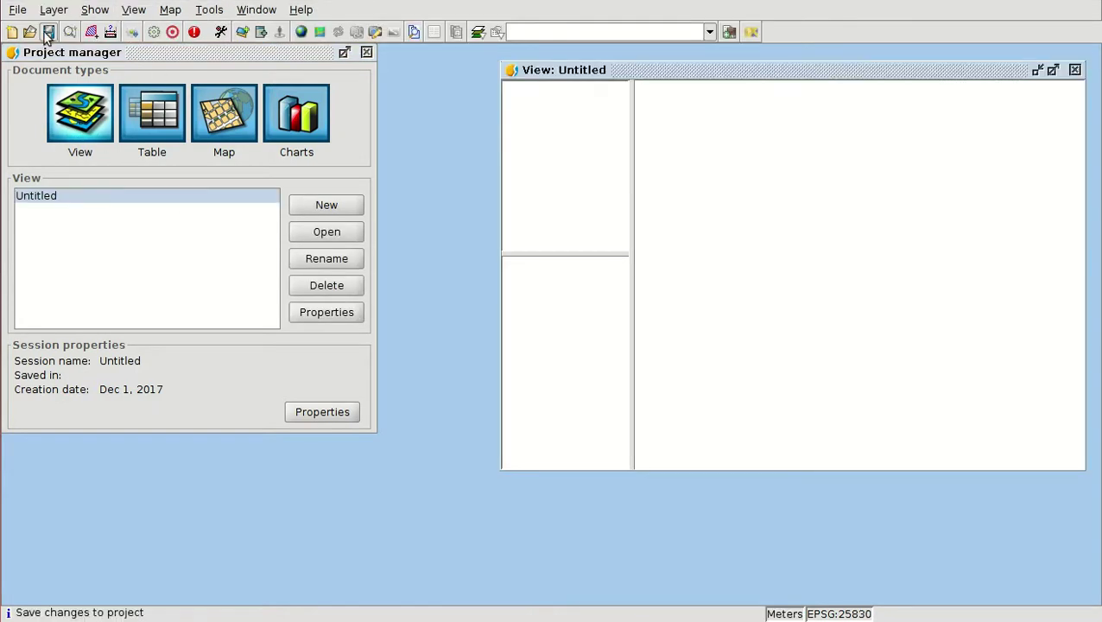
left_click(313, 314)
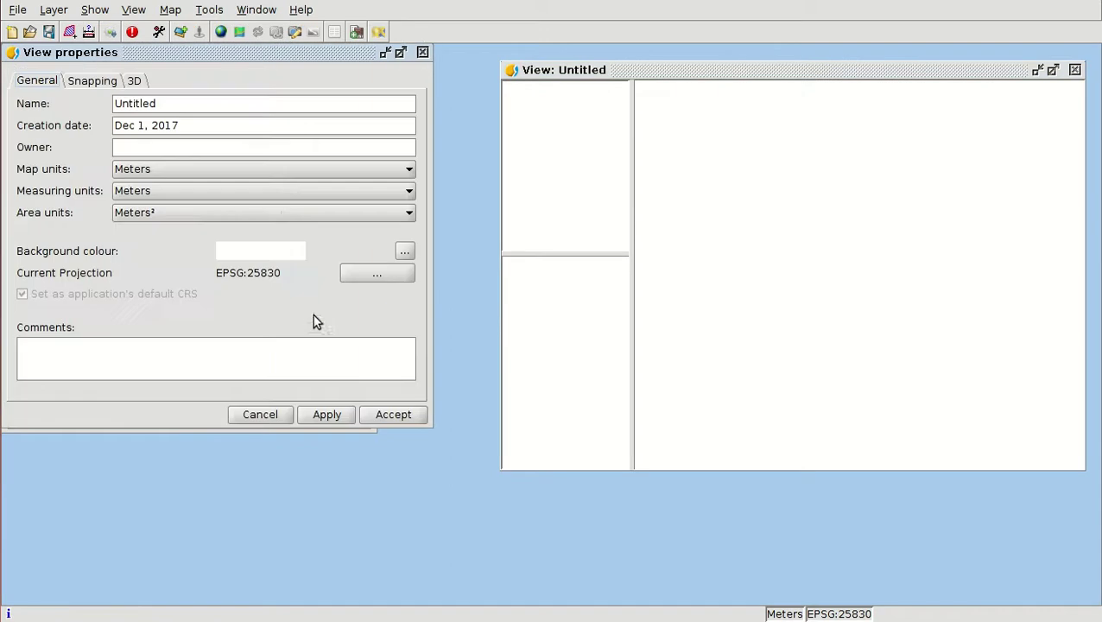
left_click(376, 277)
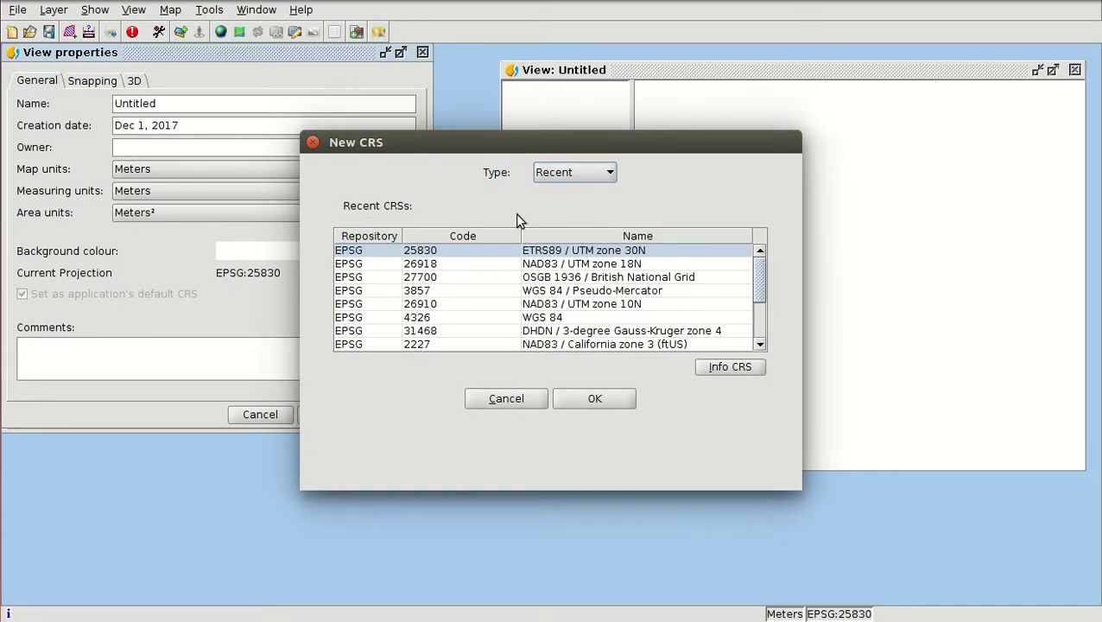
left_click(556, 171)
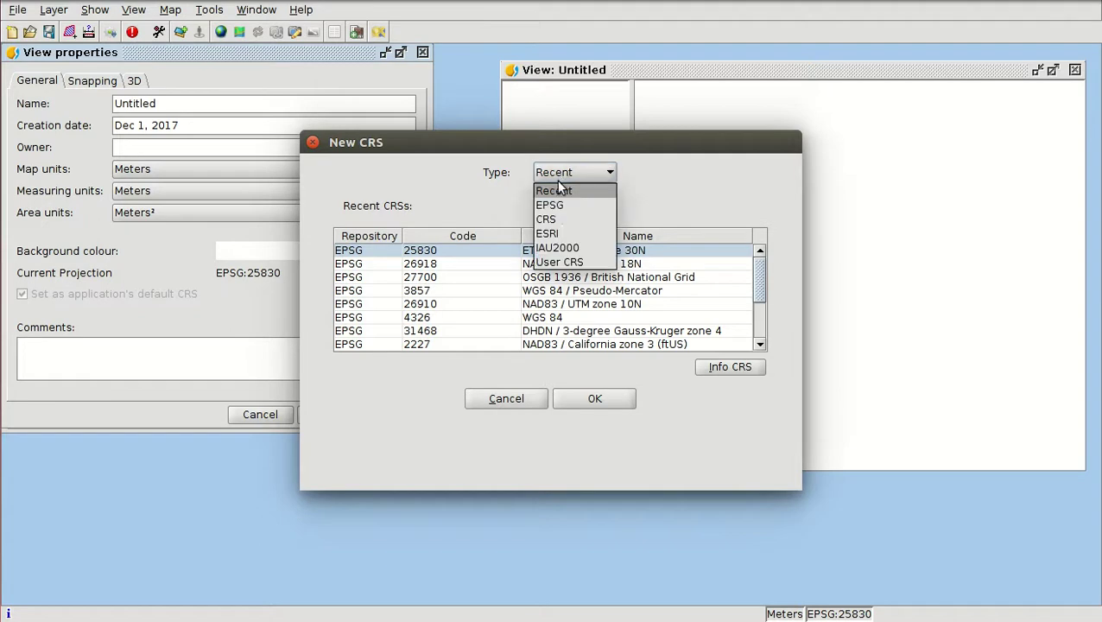
left_click(549, 201)
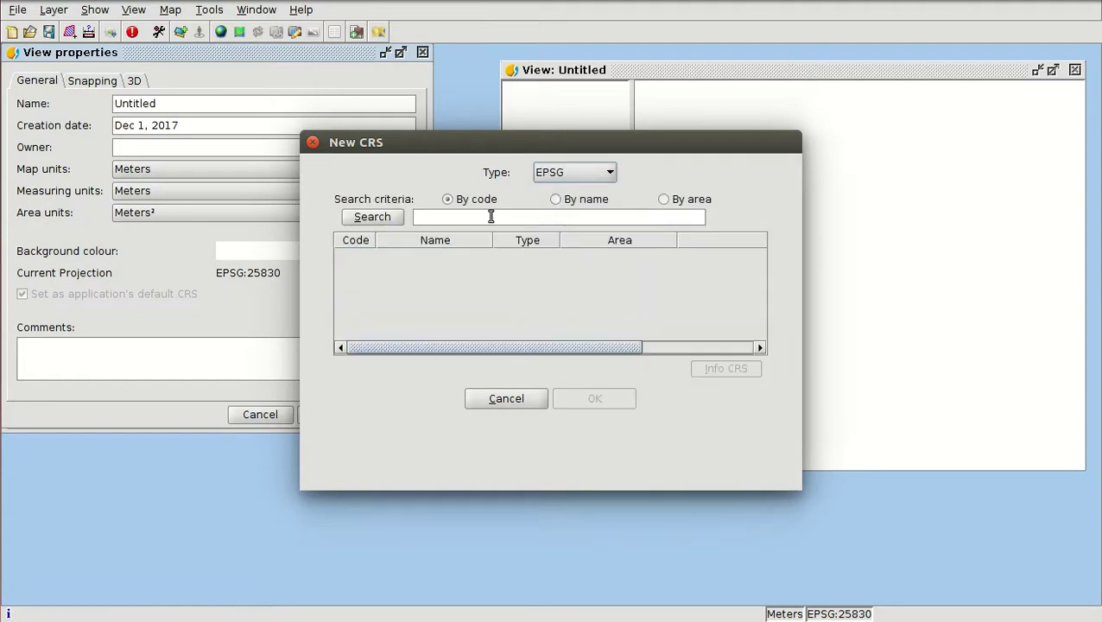
left_click(484, 216)
type("27700")
key("Return")
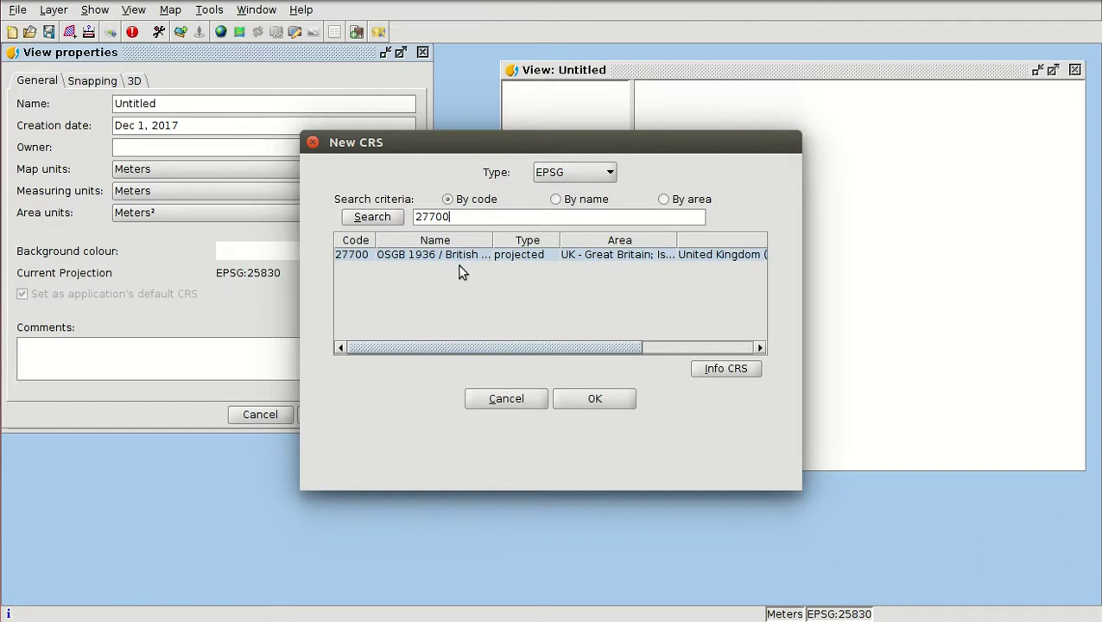
left_click(584, 398)
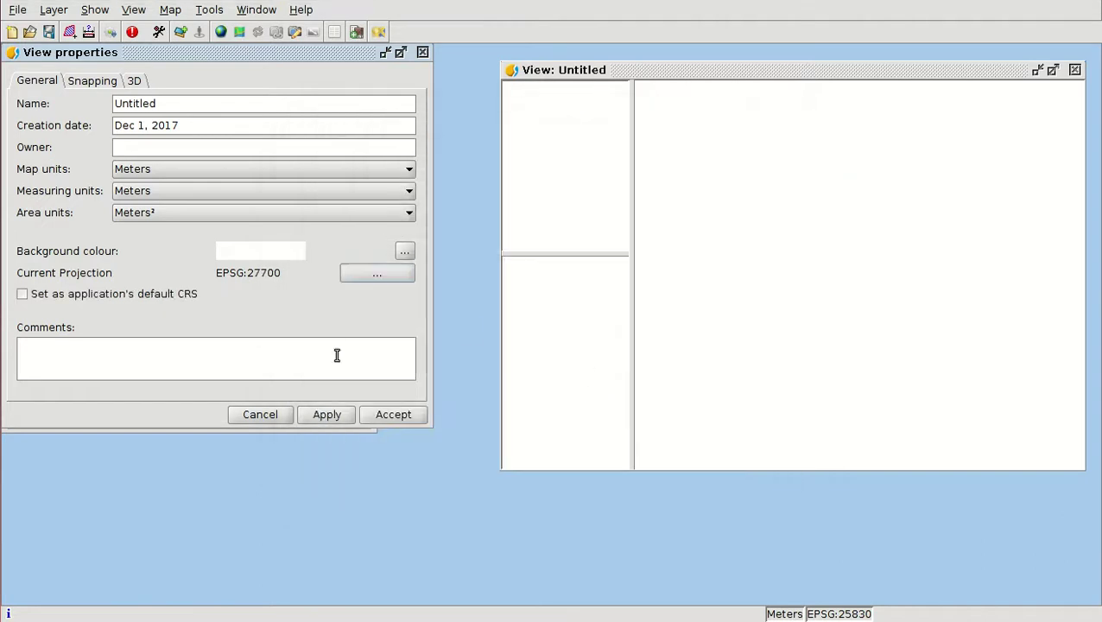
left_click(390, 412)
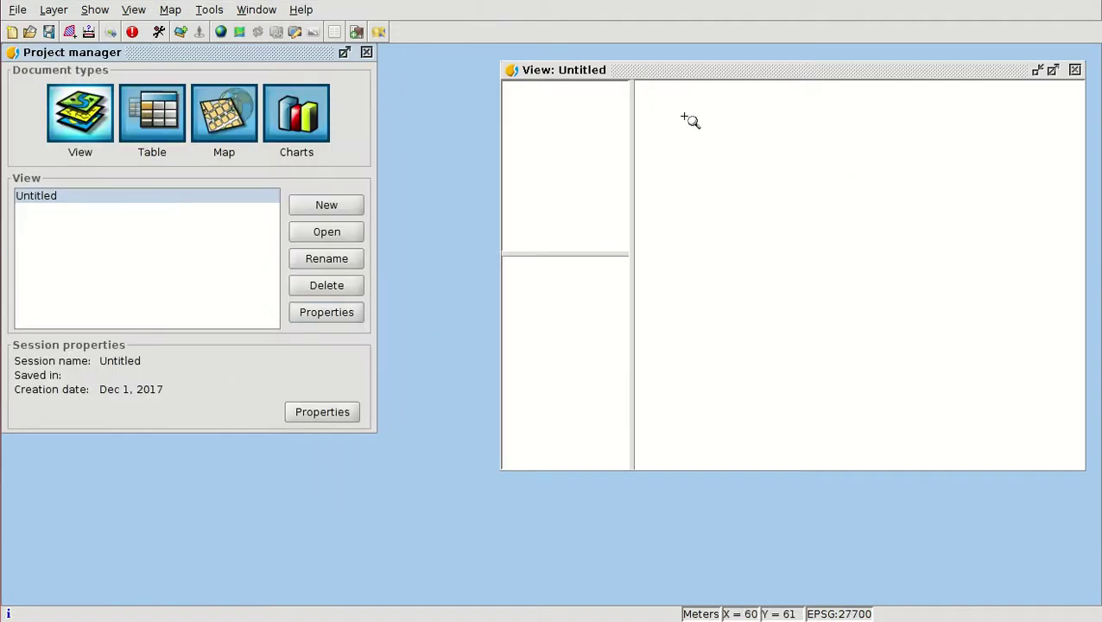
double_click(716, 71)
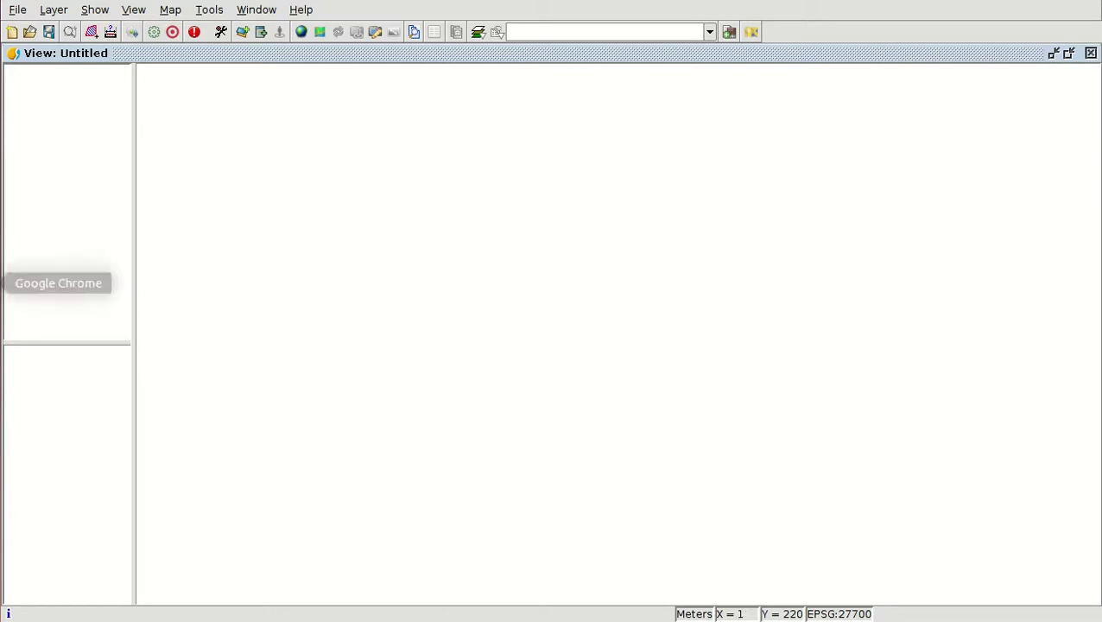
Search Google for 'data uk' and open the Data.gov.uk result.
left_click(3, 280)
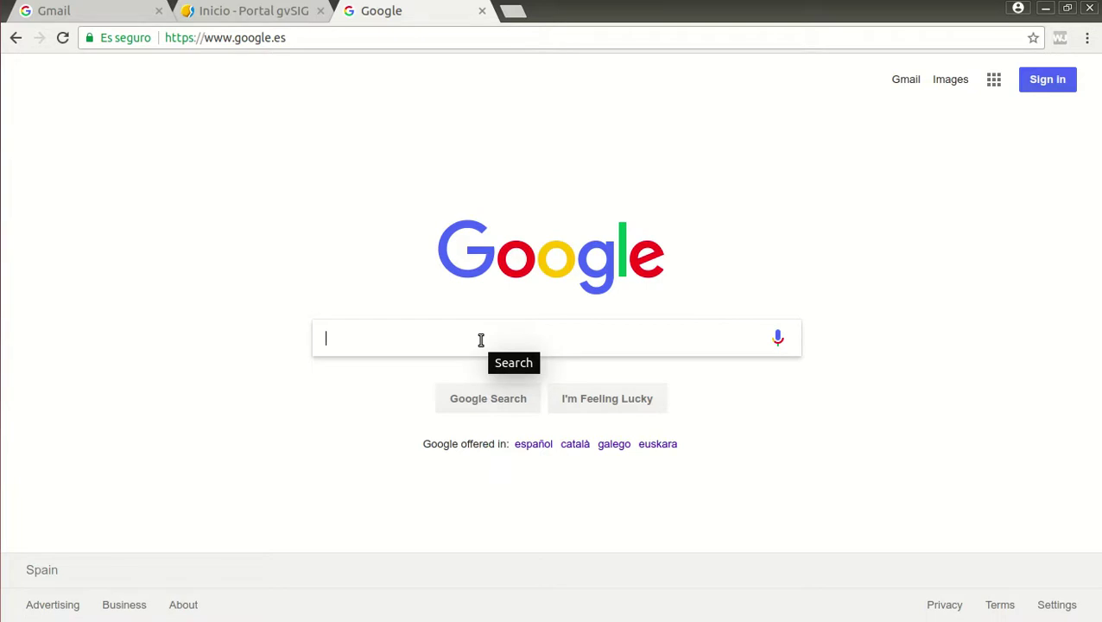
type("dat")
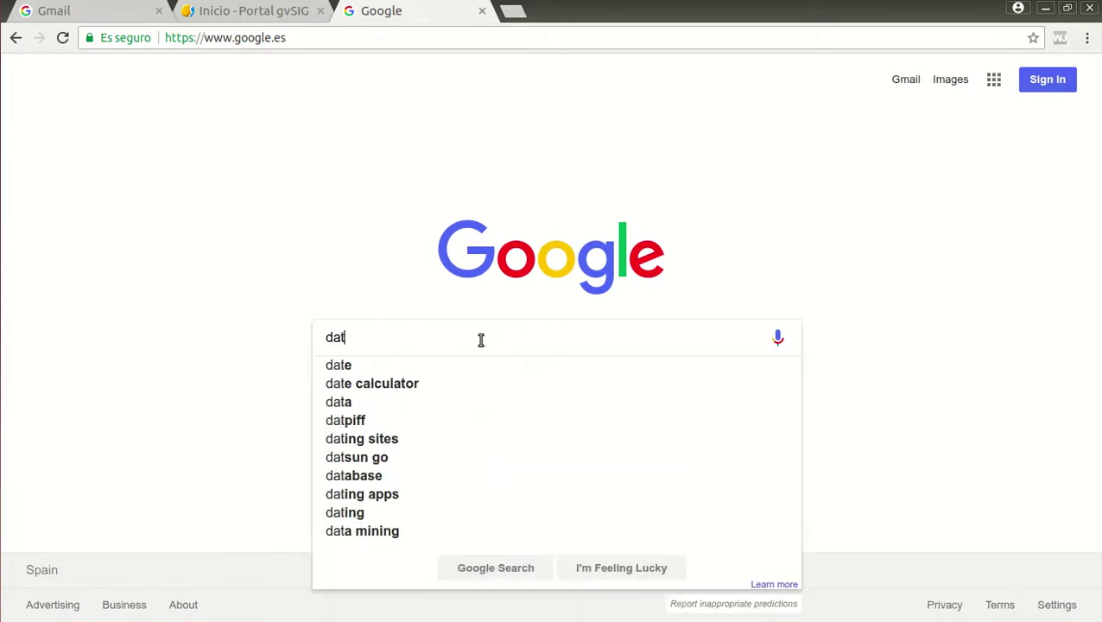
type("a uk")
key("Return")
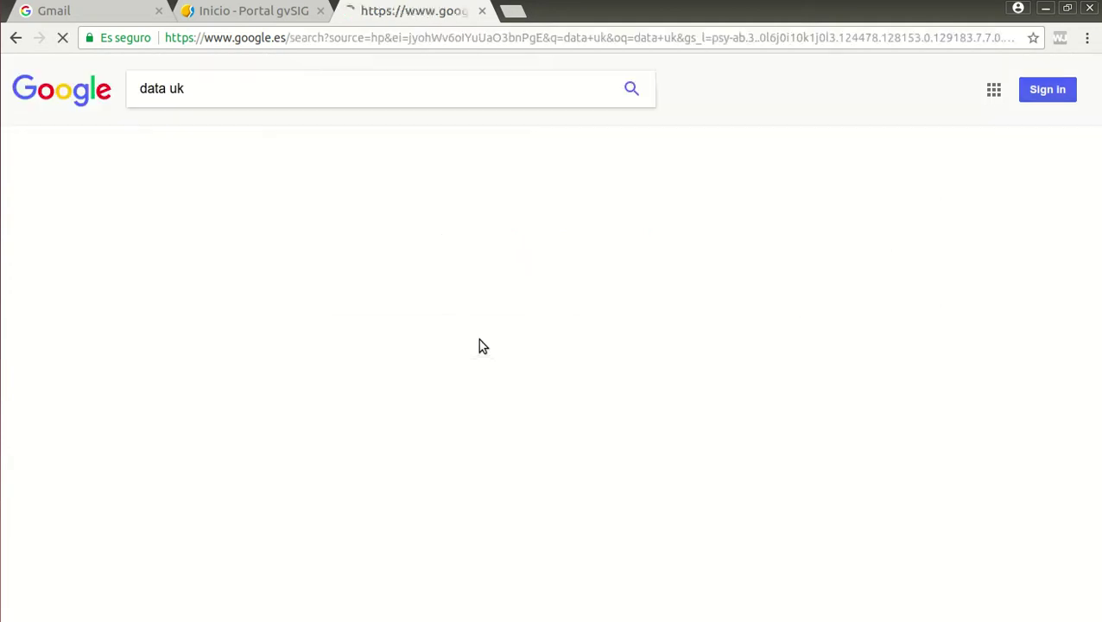
scroll(321, 242, "down", 3)
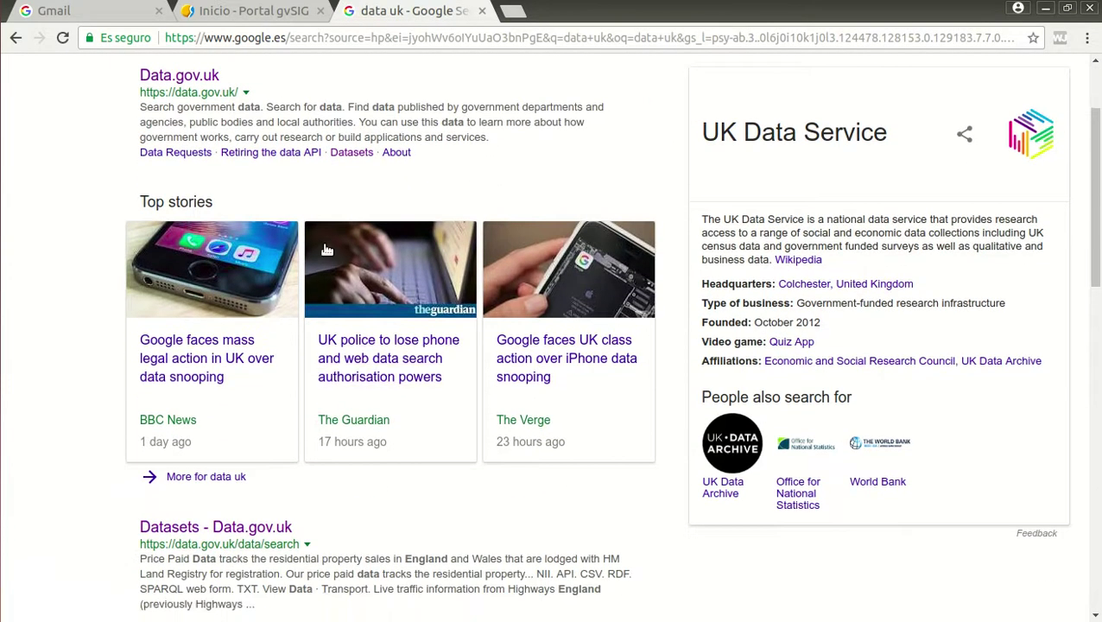
scroll(184, 423, "down", 4)
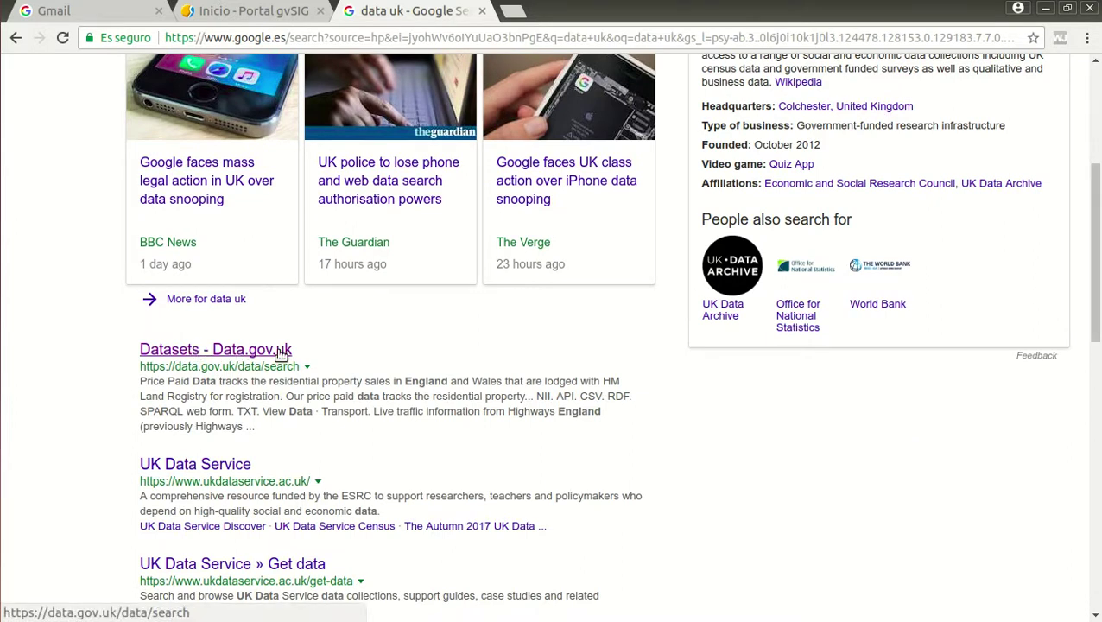
scroll(274, 358, "up", 1)
scroll(274, 357, "up", 6)
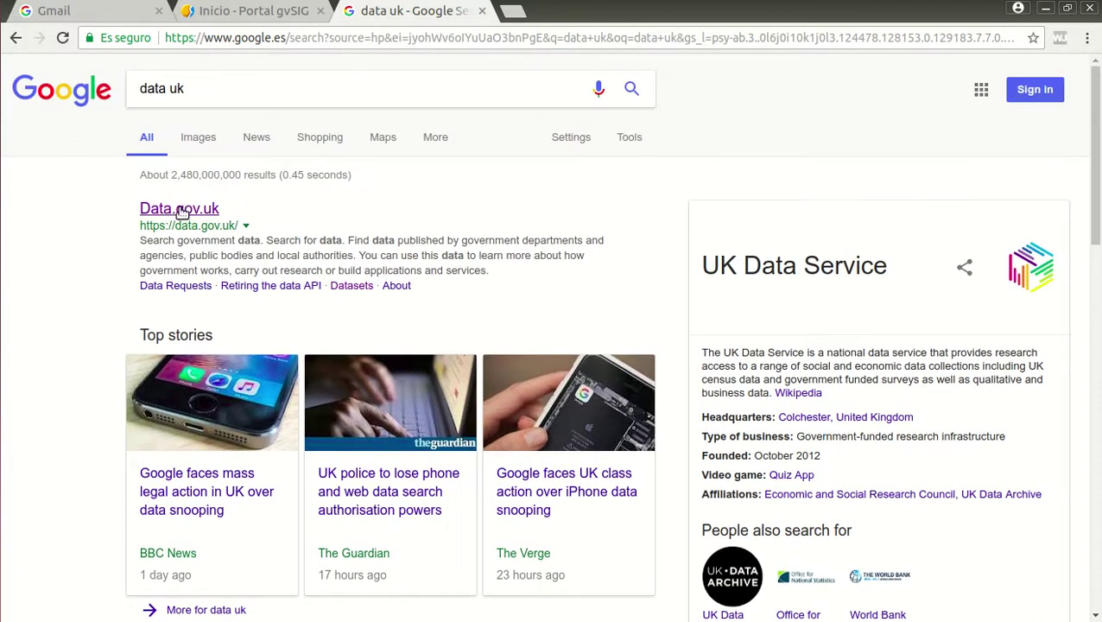
left_click(186, 210)
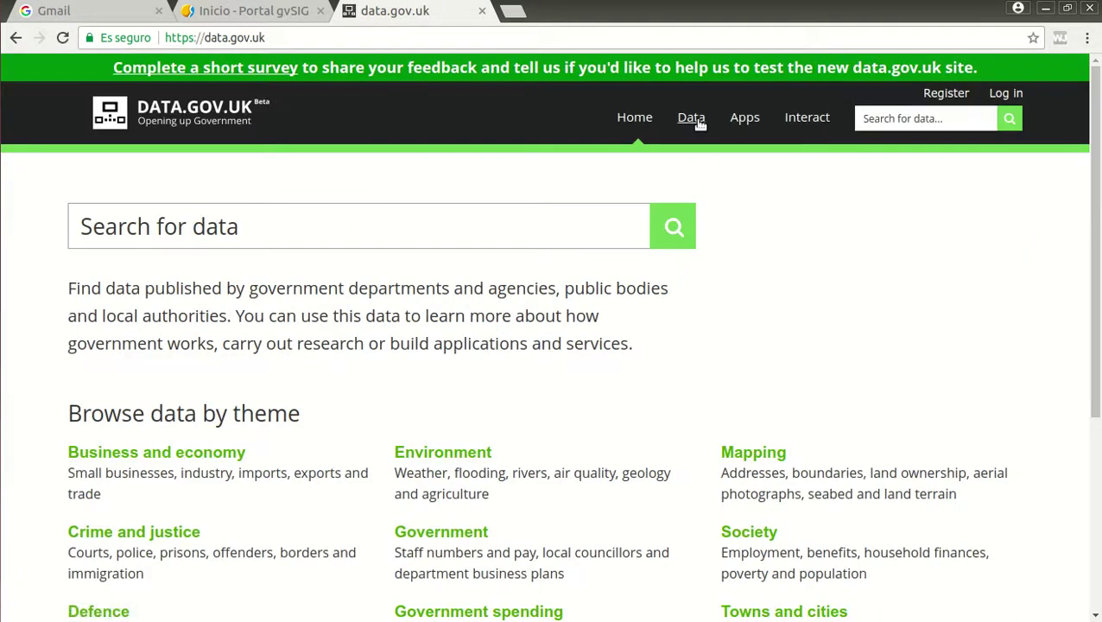
On the Datasets page, filter to WMS format and the Scottish Government Spatial Data Infrastructure publisher.
mouse_move(691, 118)
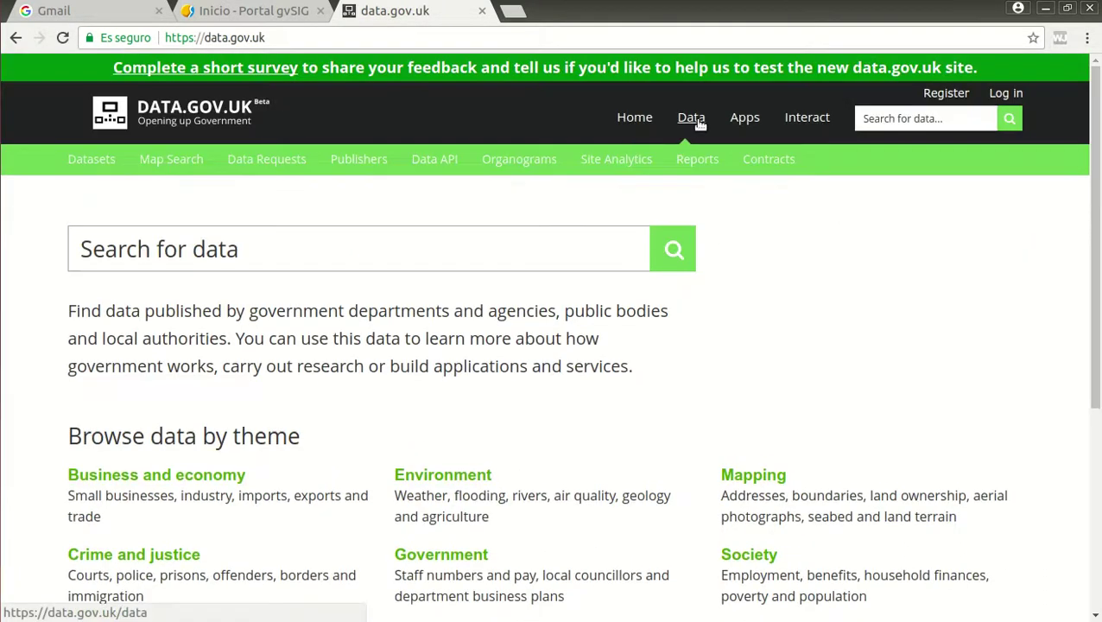
left_click(97, 164)
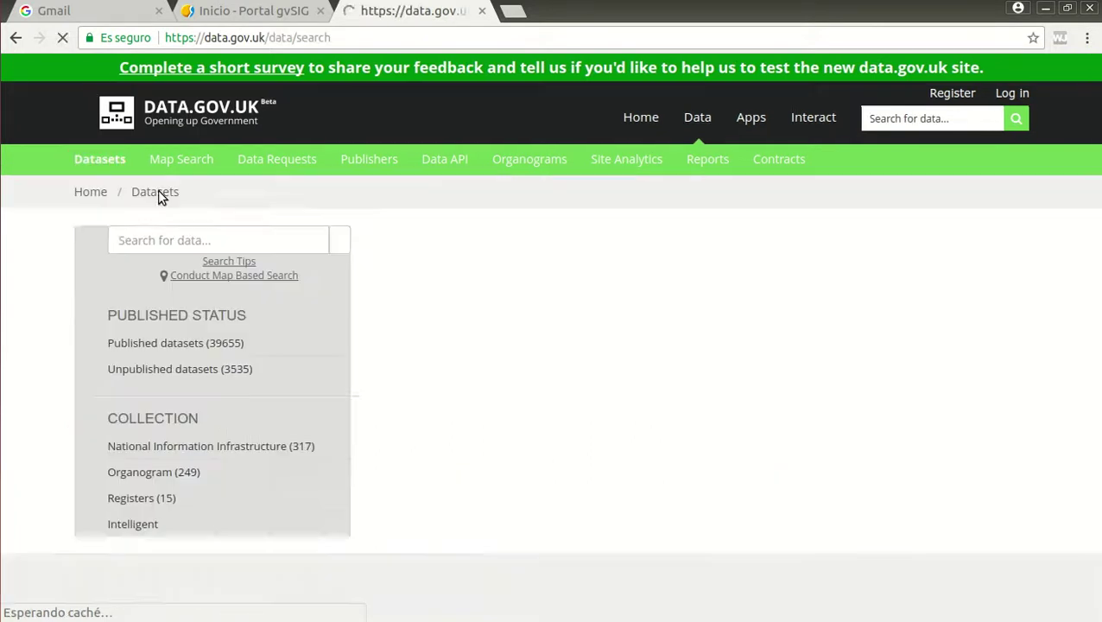
scroll(277, 331, "down", 3)
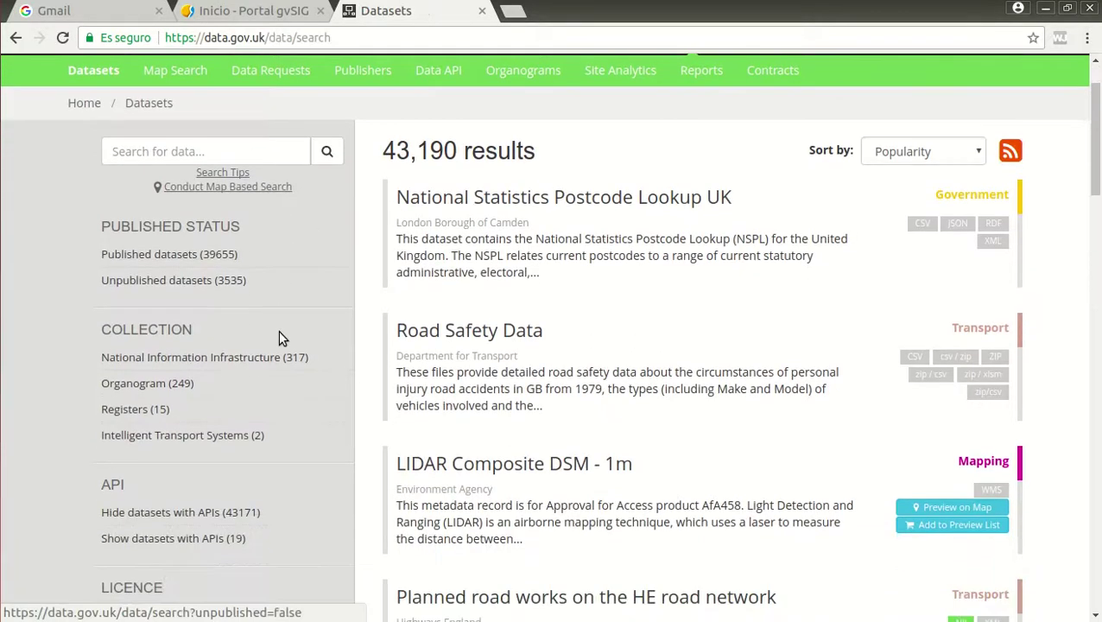
scroll(281, 328, "down", 6)
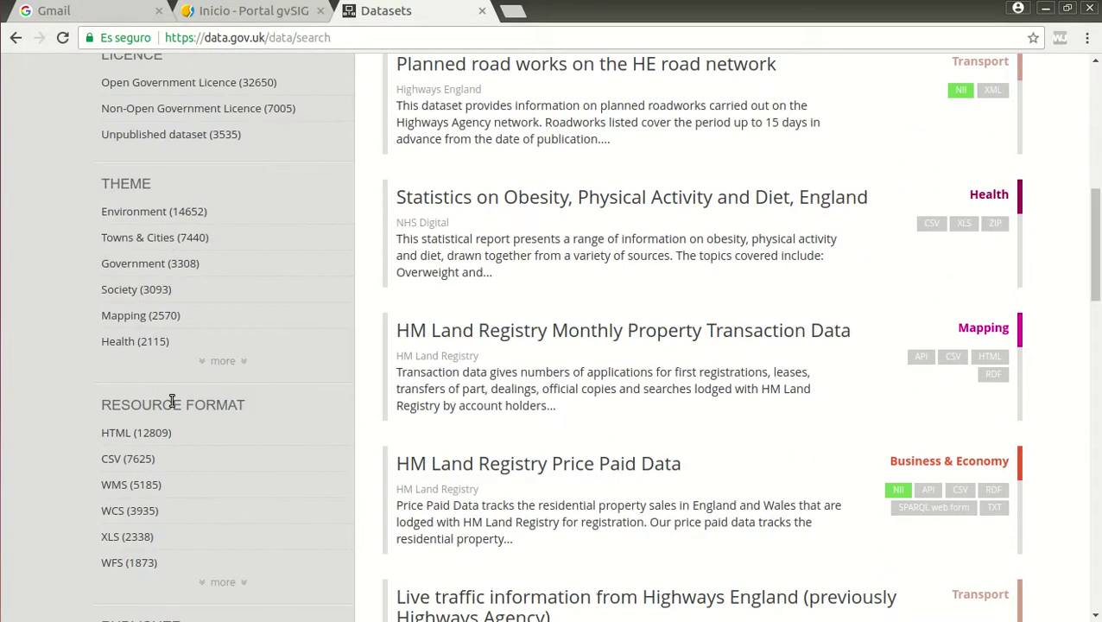
left_click(121, 489)
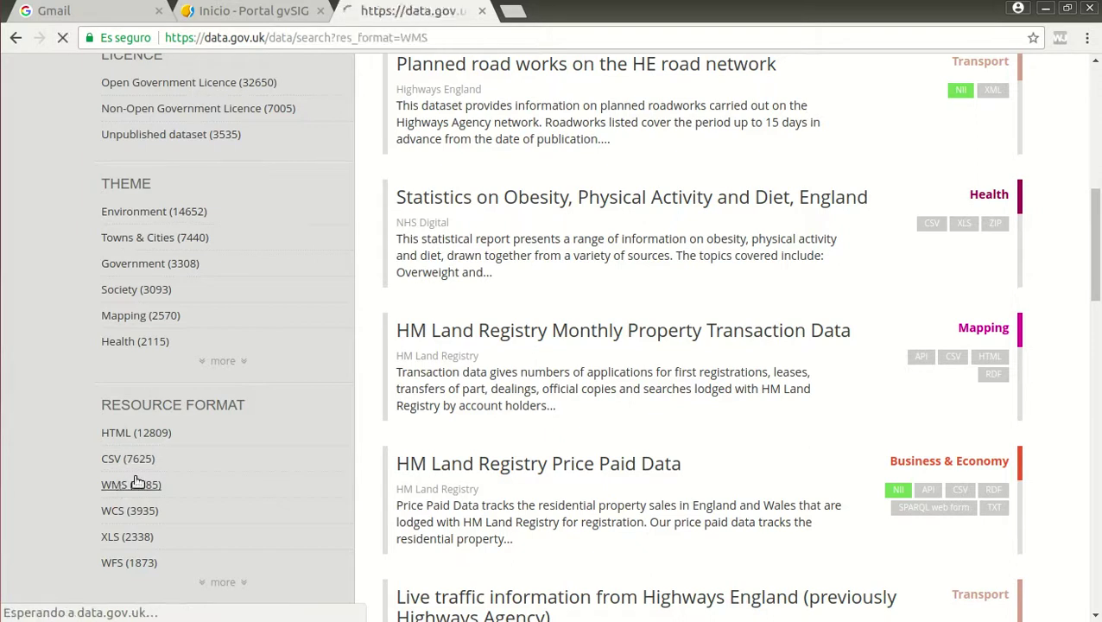
scroll(207, 336, "down", 4)
scroll(219, 371, "down", 7)
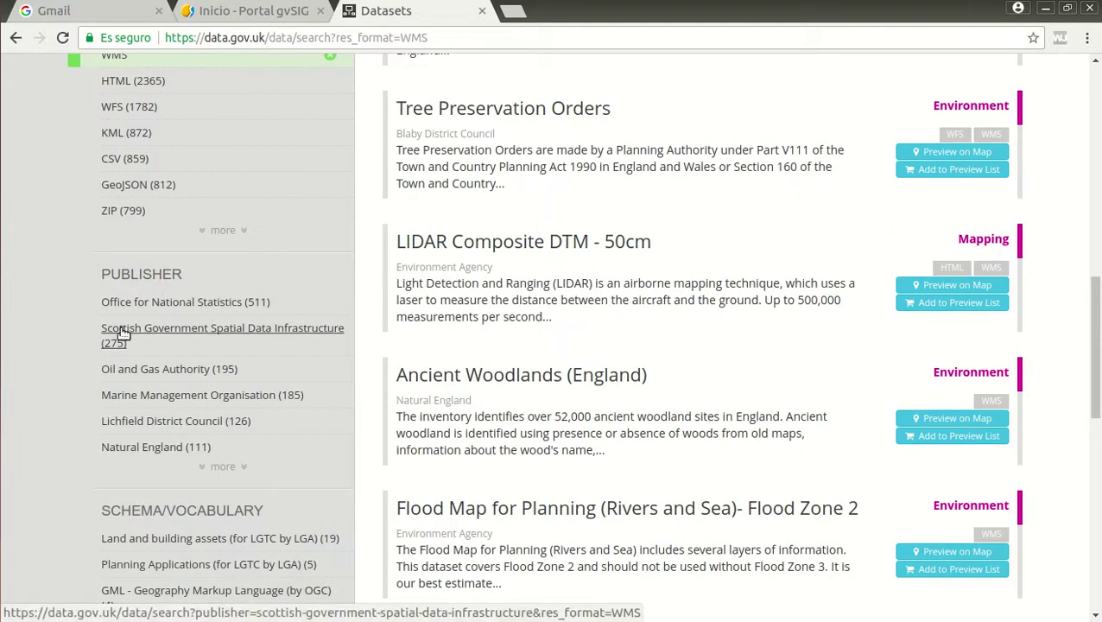
left_click(124, 333)
Search 'administrative' and open the Local Administrative Units (LAU) - Level 1 dataset.
left_click(219, 239)
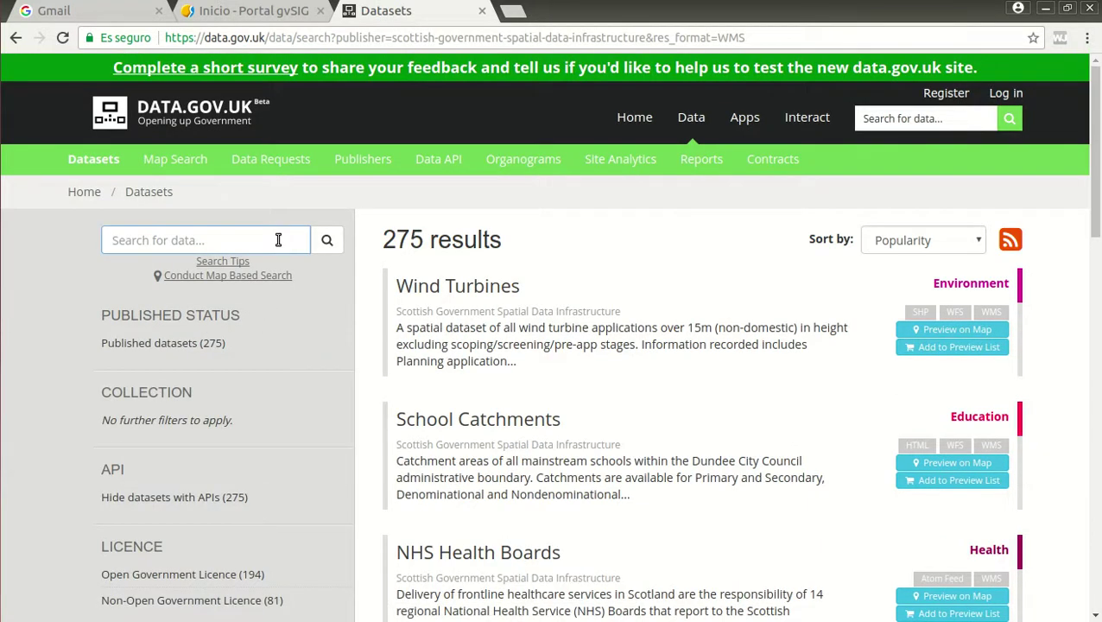
type("a")
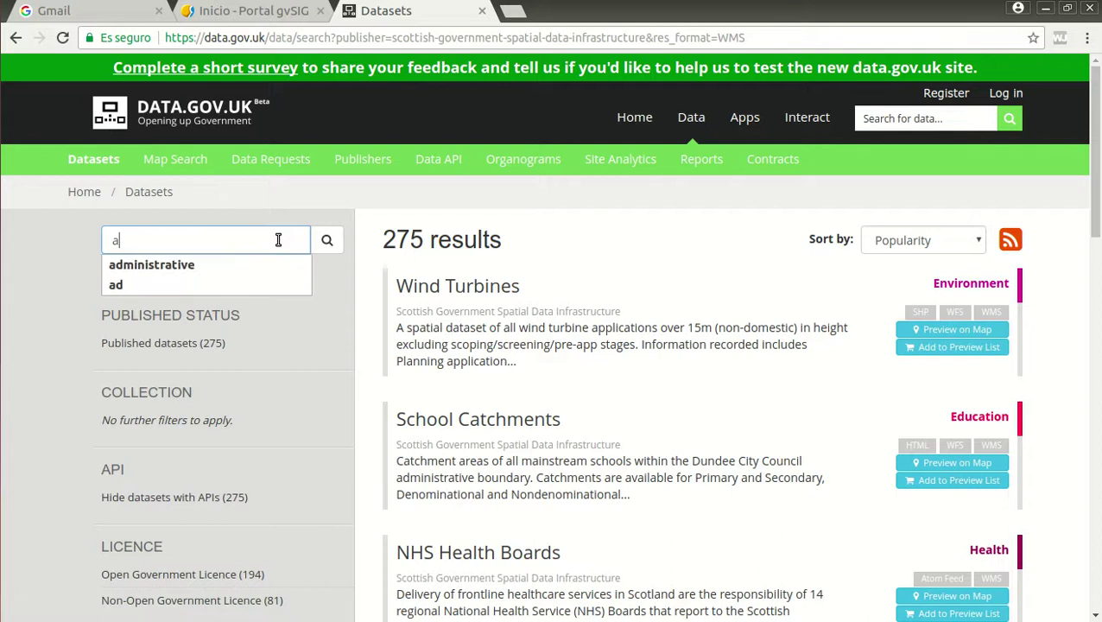
type("dminist")
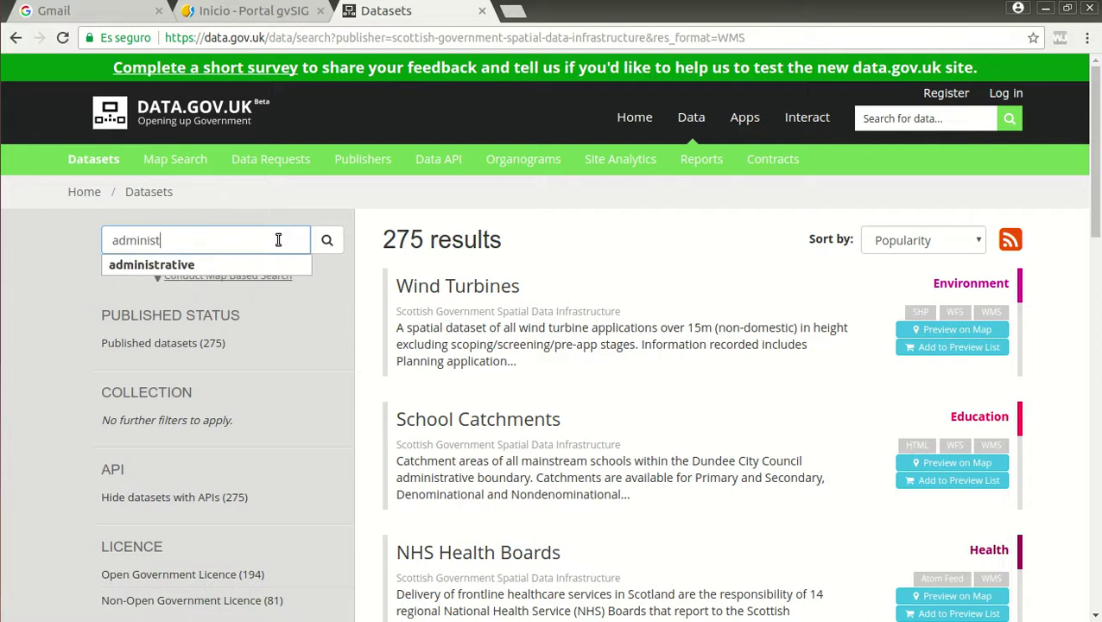
type("rative")
key("Return")
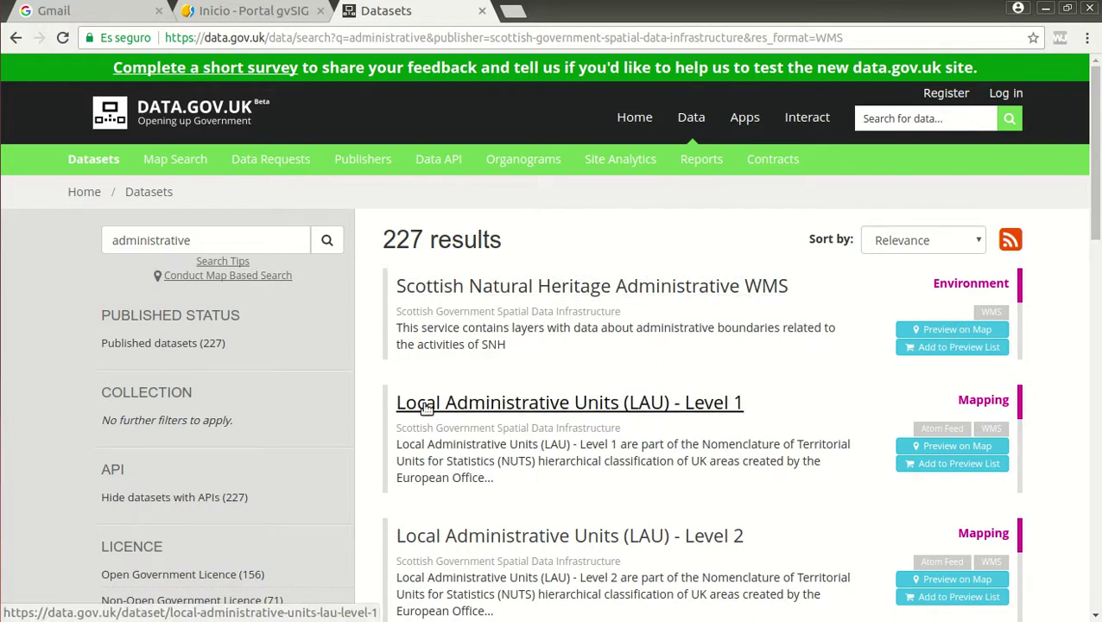
left_click(705, 403)
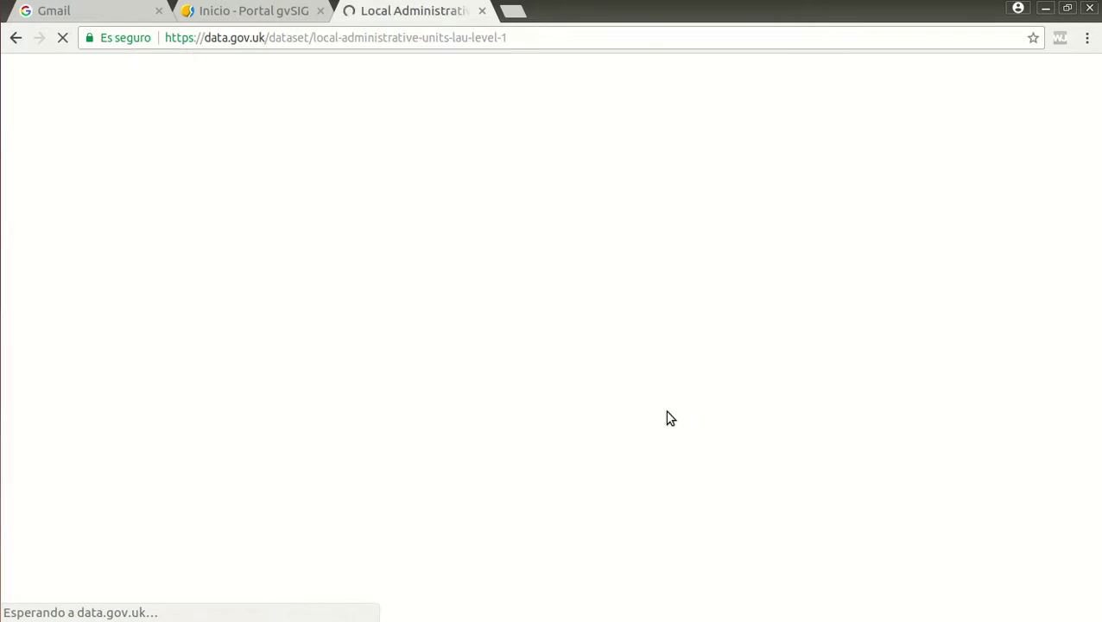
Copy the LAU Level 1 'Link to WMS' address and switch back to gvSIG.
scroll(527, 363, "down", 5)
scroll(518, 354, "down", 7)
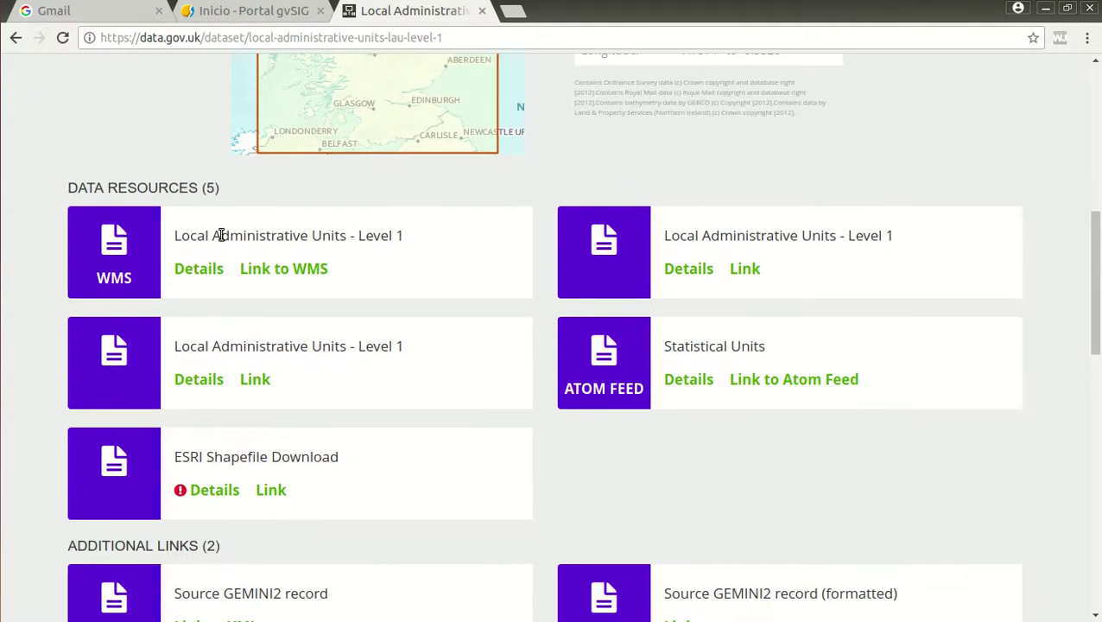
right_click(278, 270)
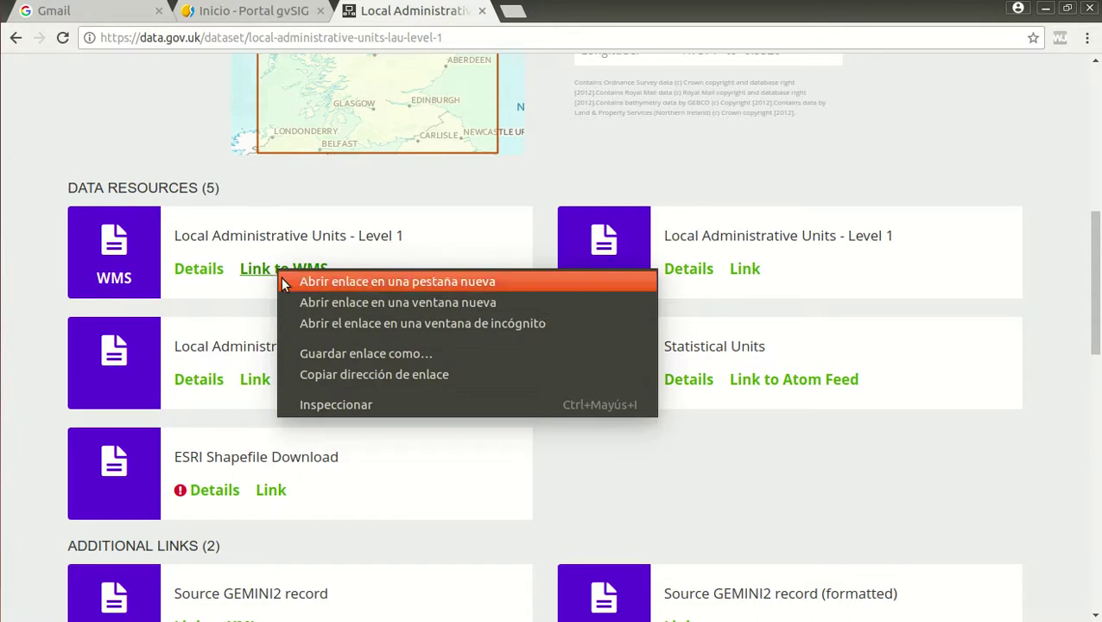
left_click(361, 375)
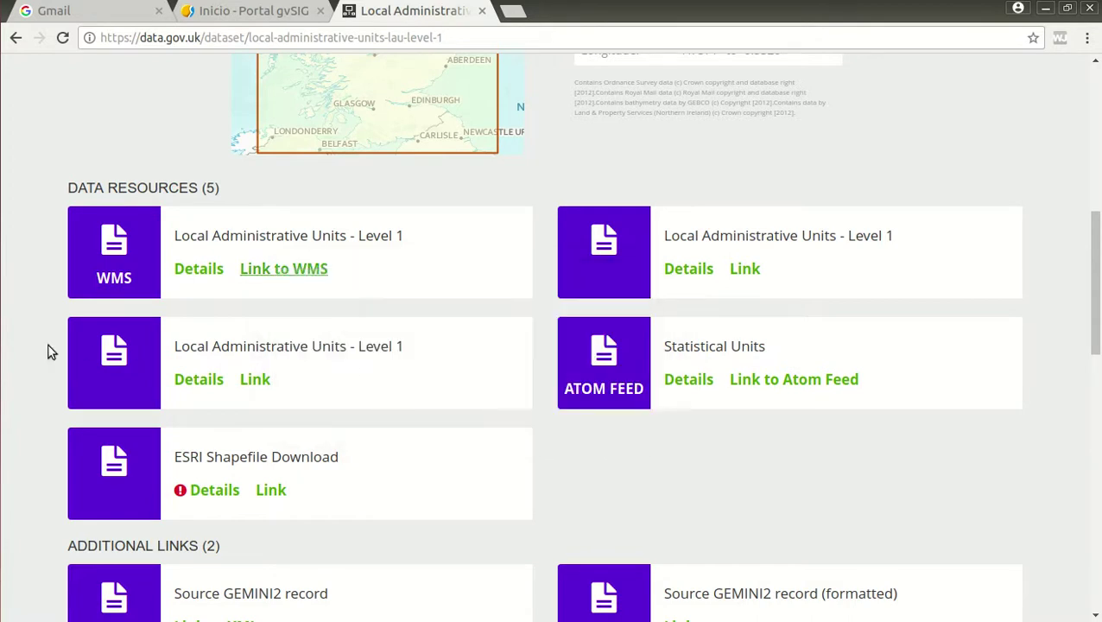
key("alt+Tab")
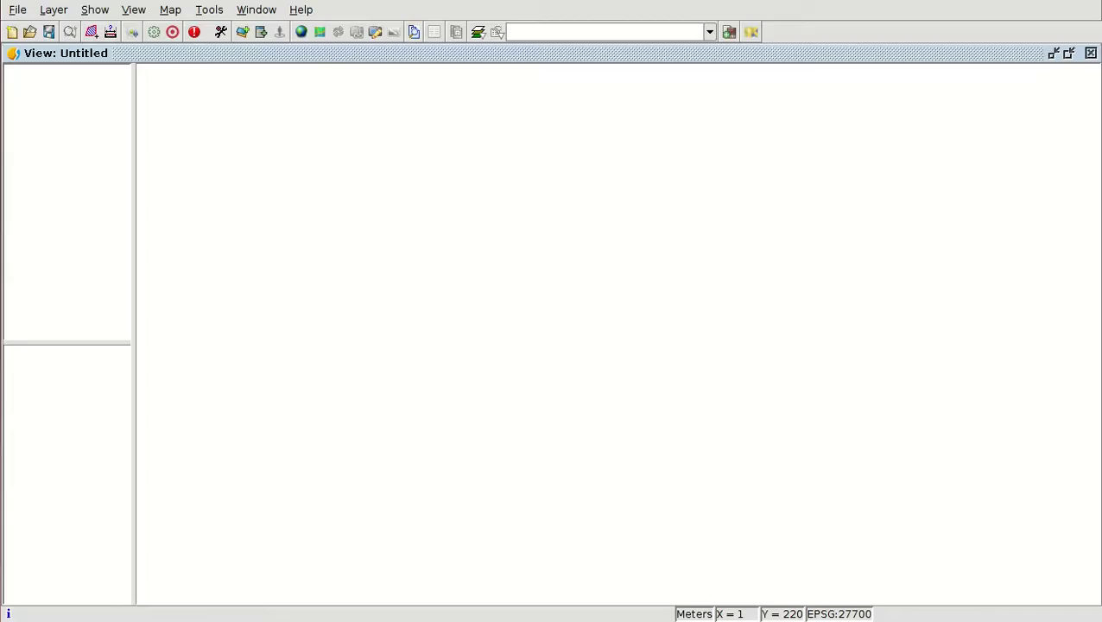
Add a WMS layer source, replace the server address with the copied URL, and connect.
left_click(242, 35)
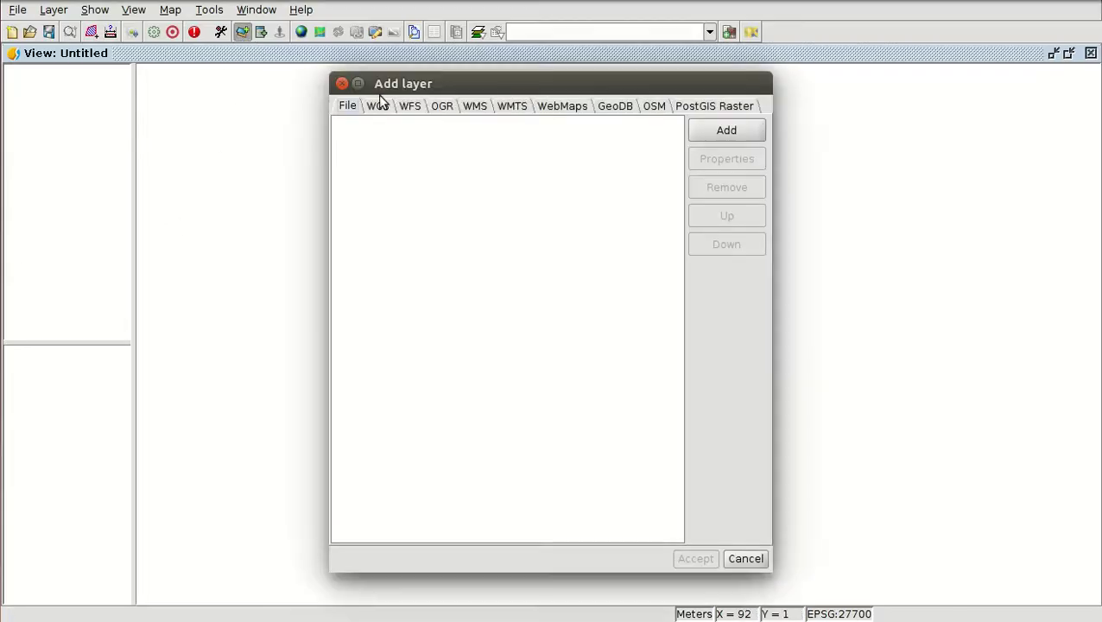
left_click(474, 107)
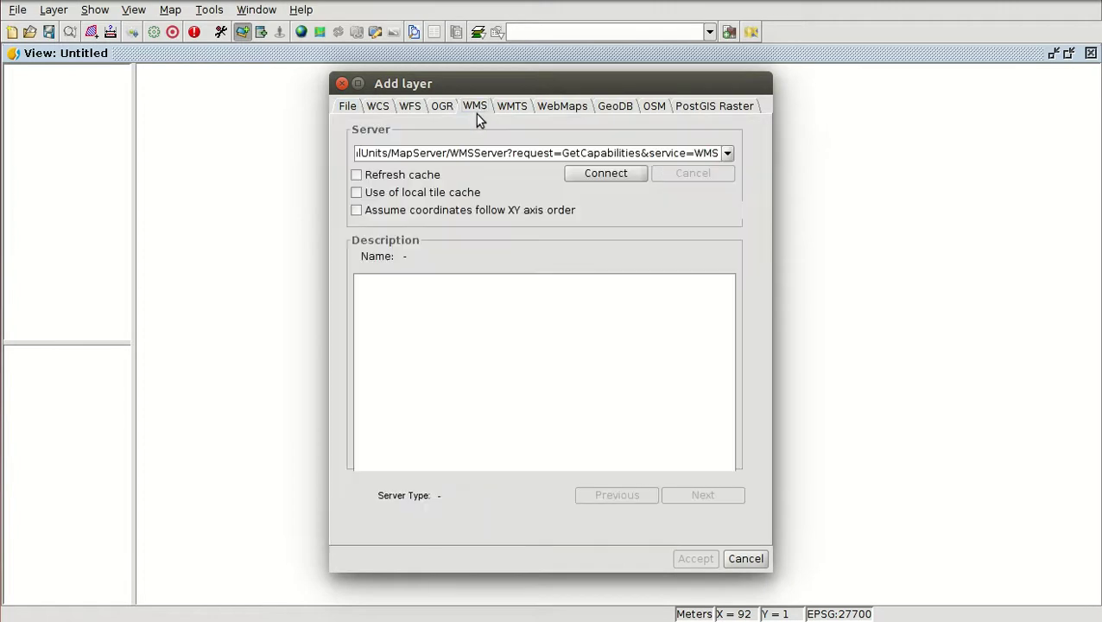
triple_click(516, 154)
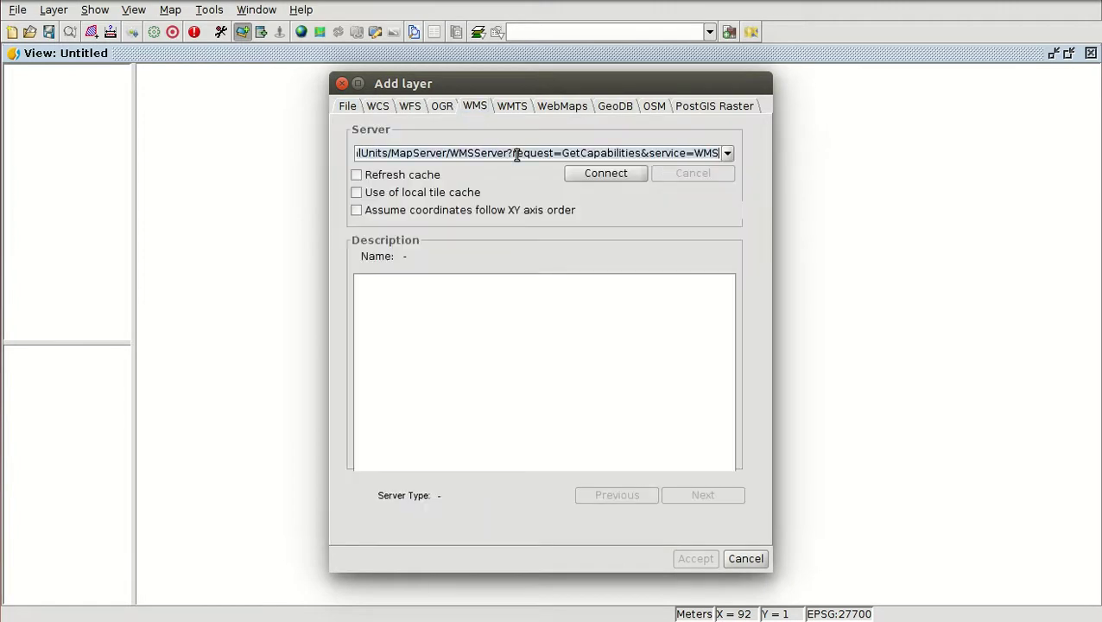
key("BackSpace")
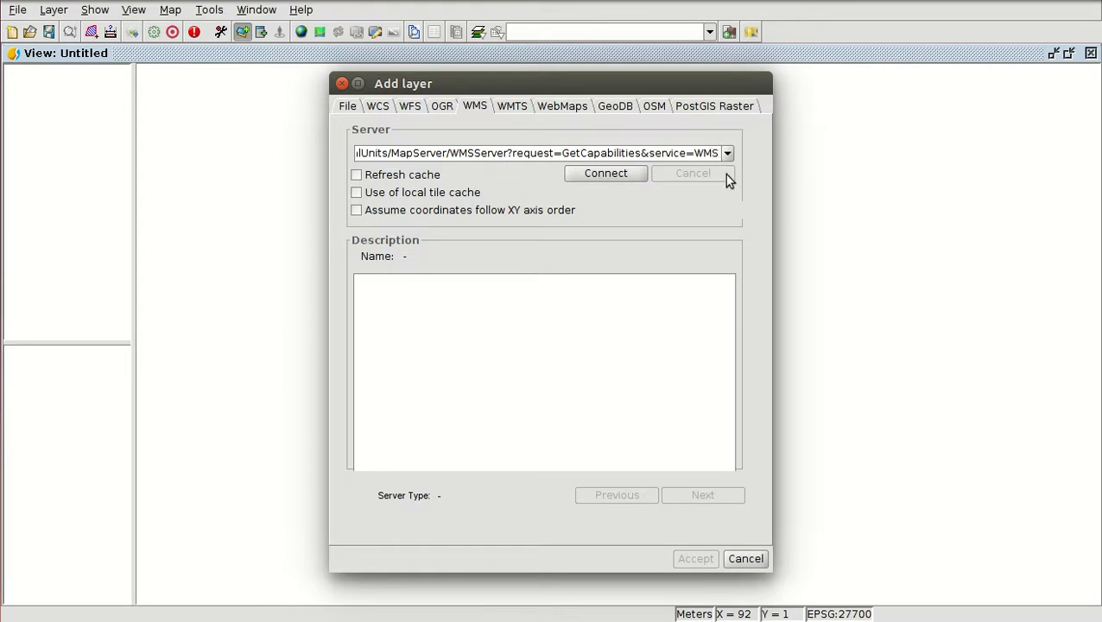
key("Home")
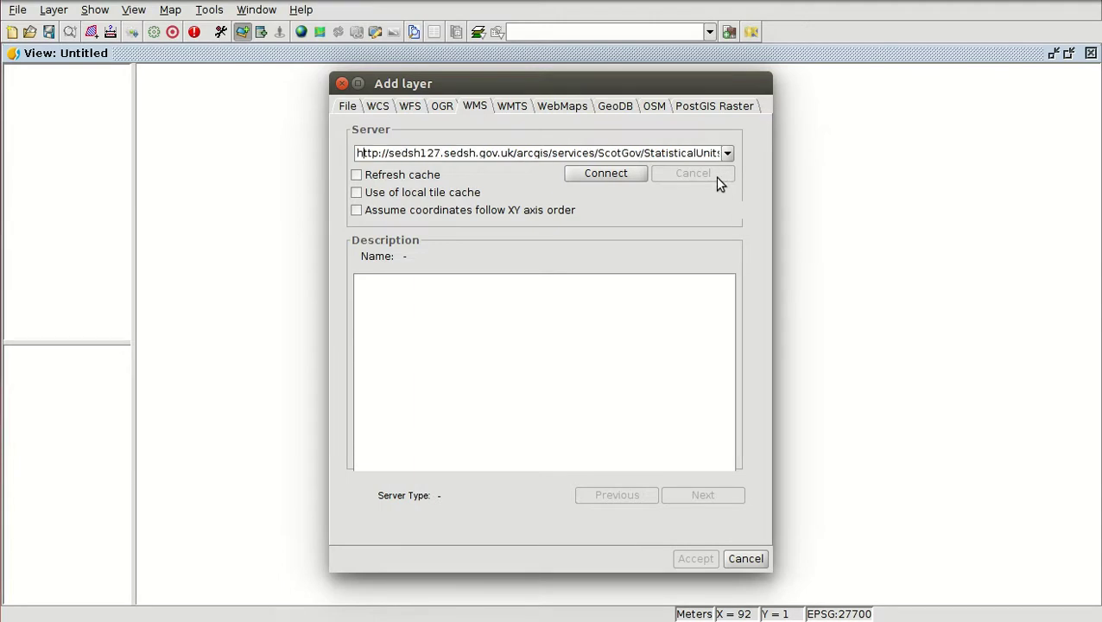
left_click(606, 172)
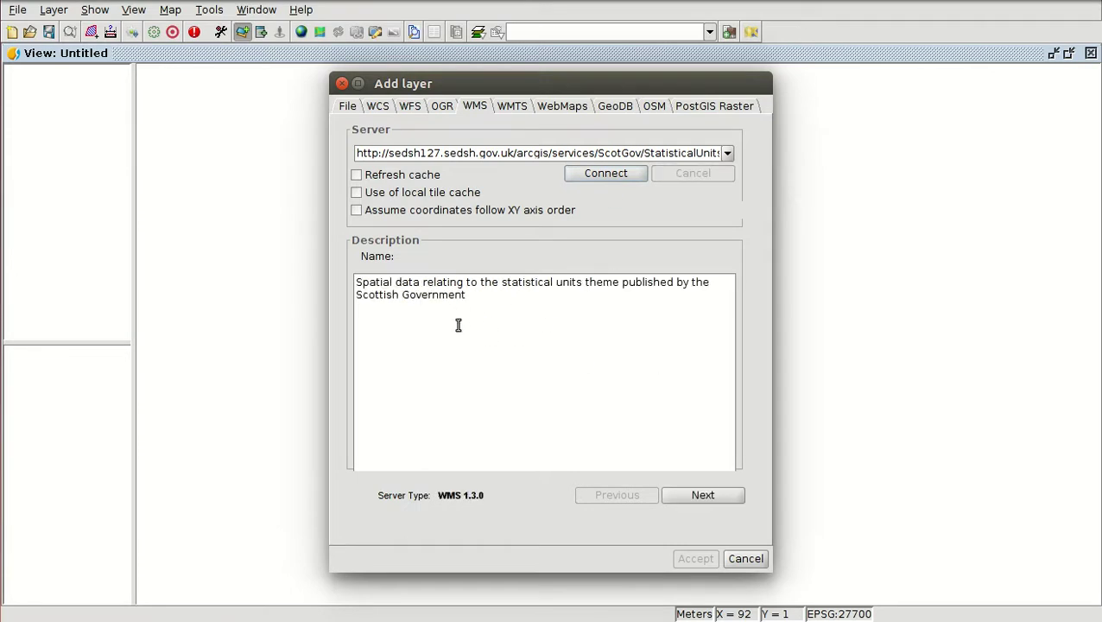
Advance to the layer list and add Local Administrative Units - Level 1 to the WMS request.
left_click(707, 494)
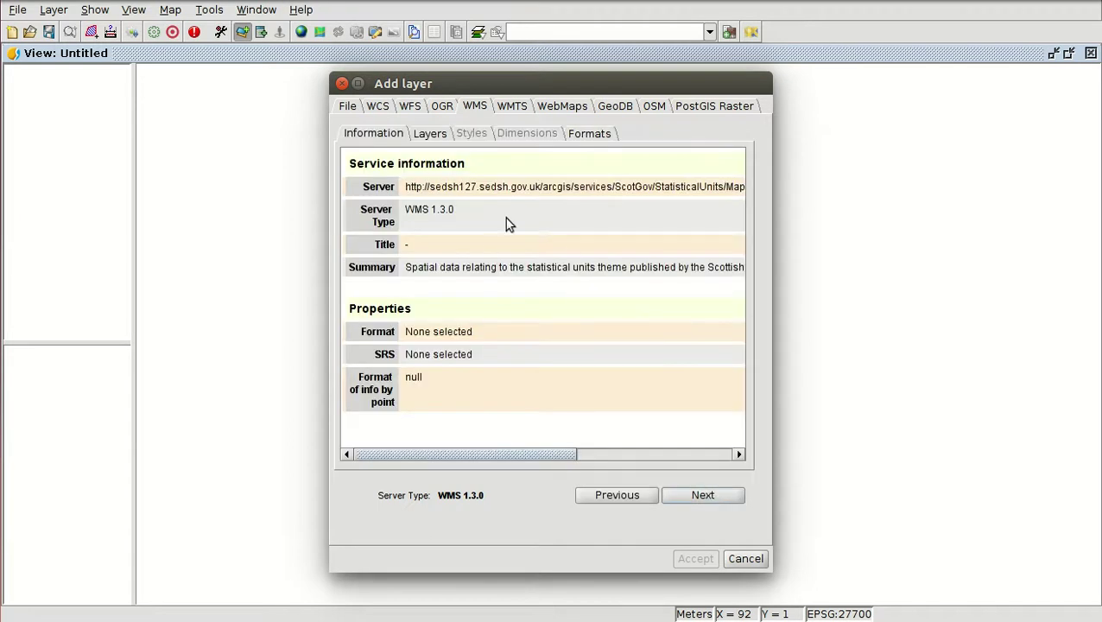
left_click(695, 495)
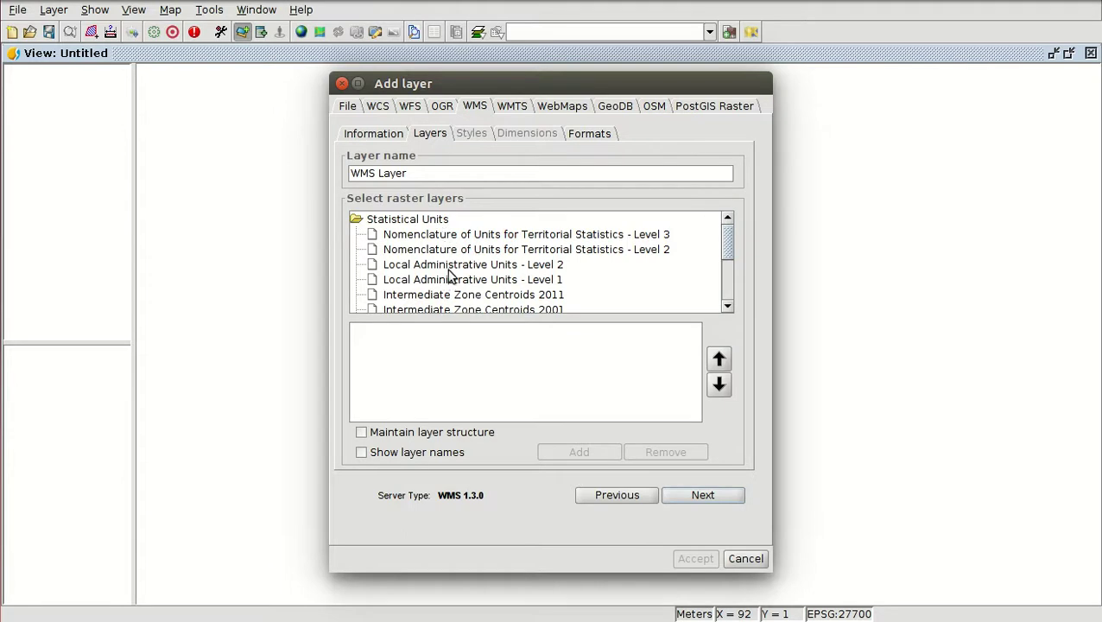
scroll(454, 272, "down", 3)
scroll(457, 278, "up", 3)
mouse_move(447, 249)
scroll(508, 271, "down", 2)
scroll(510, 272, "down", 1)
scroll(514, 275, "up", 3)
scroll(504, 271, "down", 1)
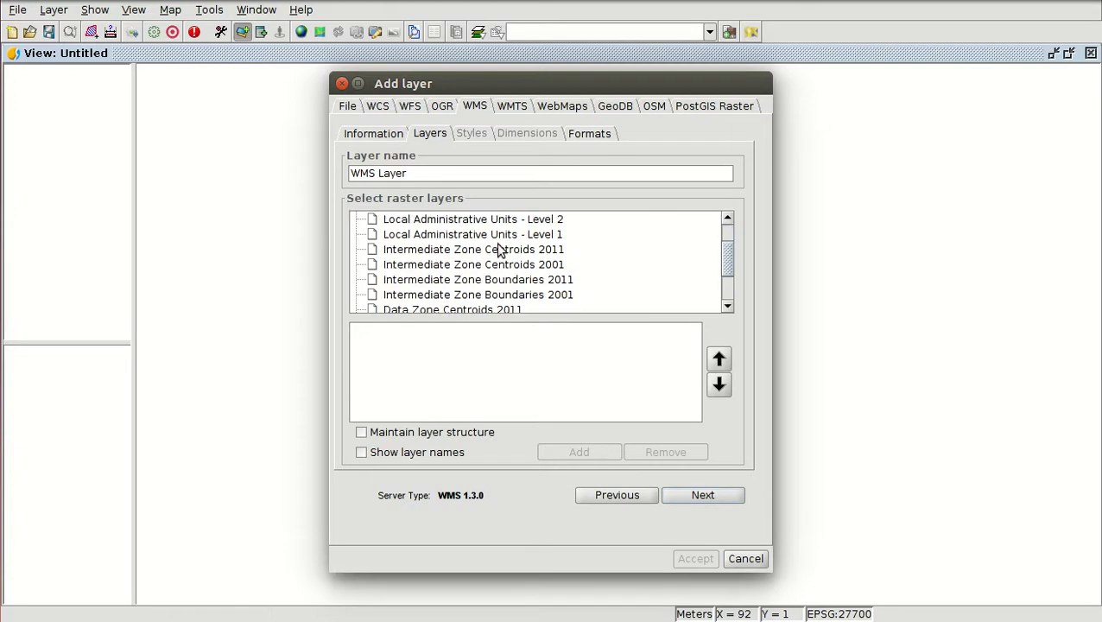
scroll(498, 252, "up", 1)
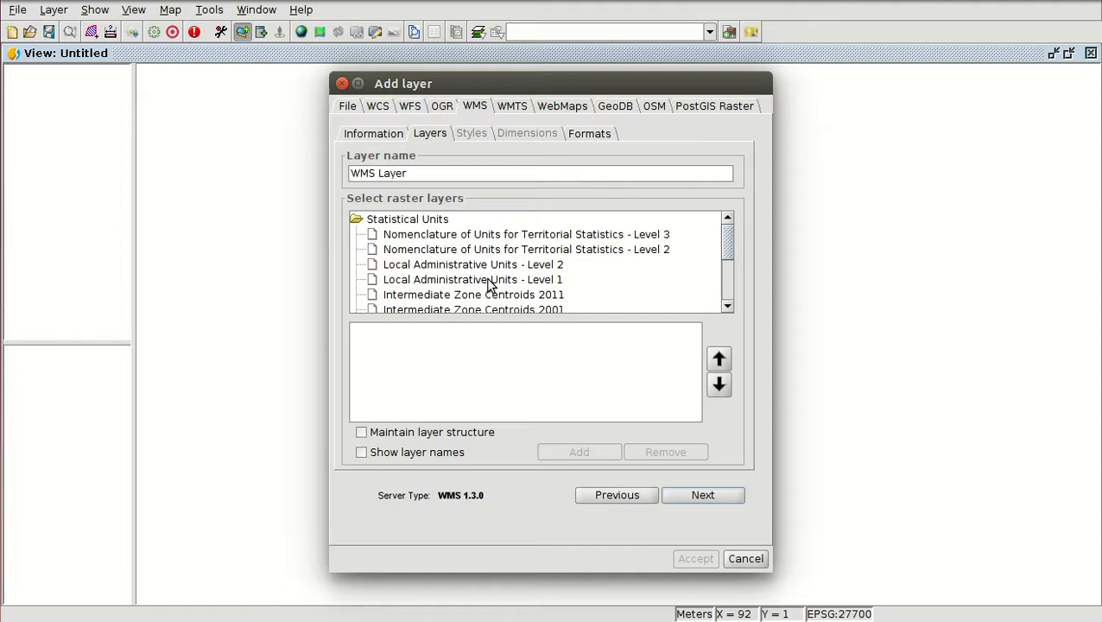
left_click(536, 285)
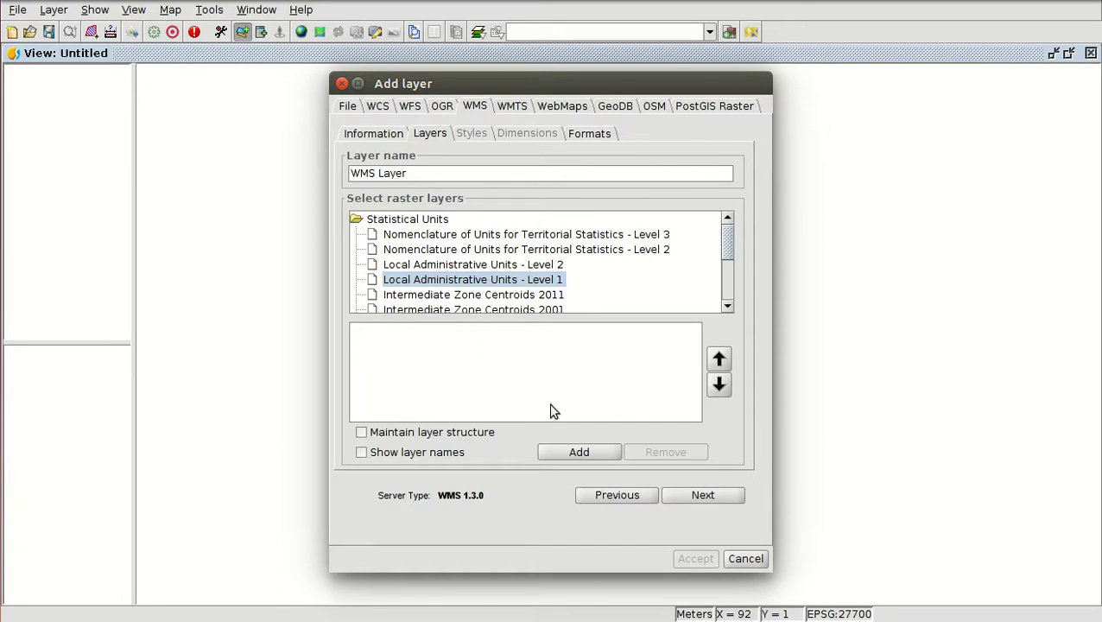
double_click(513, 282)
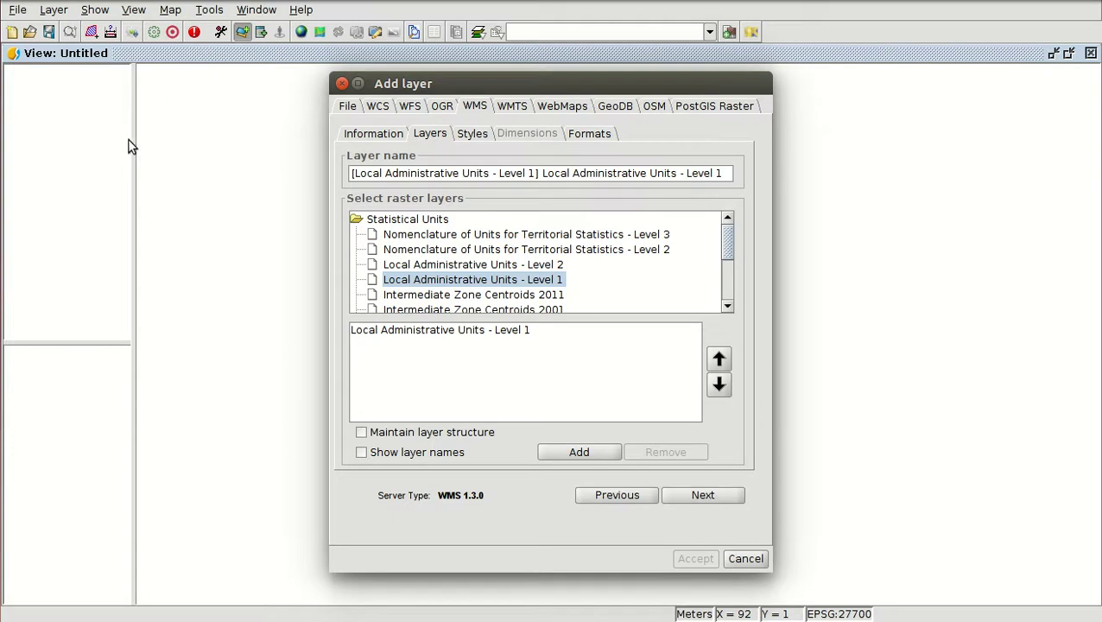
left_click(706, 495)
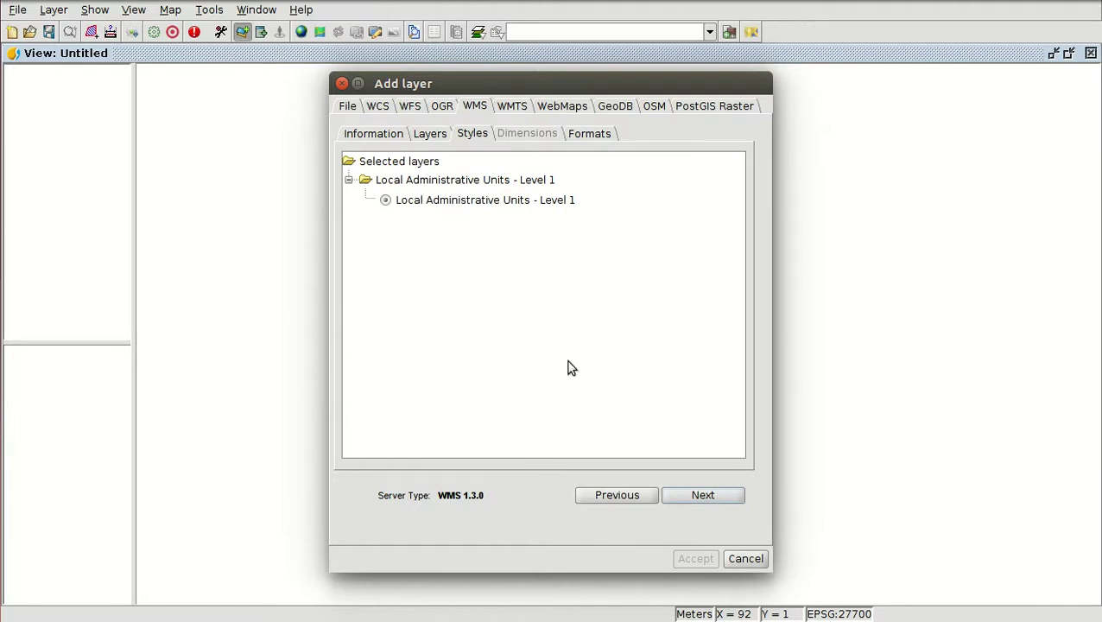
Move from the Styles tab to the Formats tab listing image formats and SRS options.
left_click(700, 495)
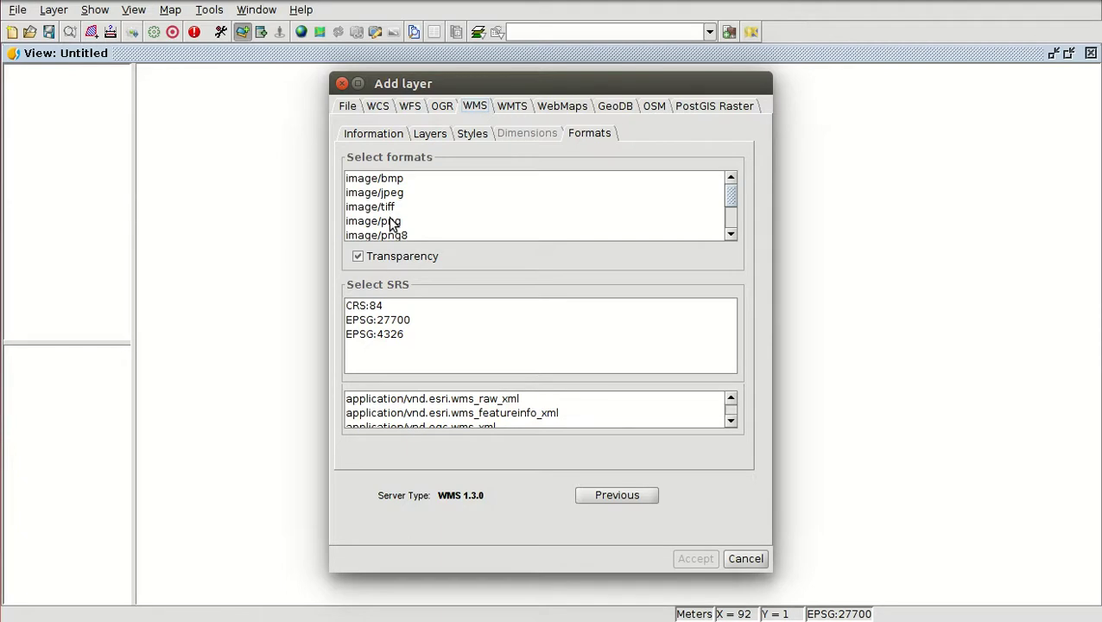
Request image/png in EPSG:27700 with text/html feature info, and accept to add the layer.
scroll(395, 216, "down", 1)
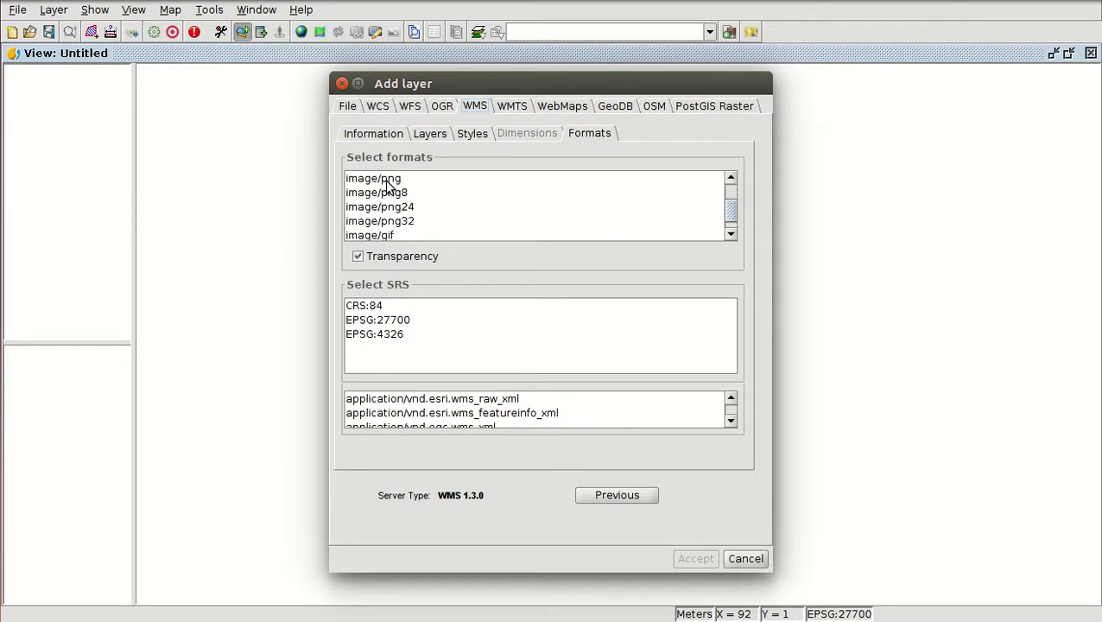
left_click(388, 183)
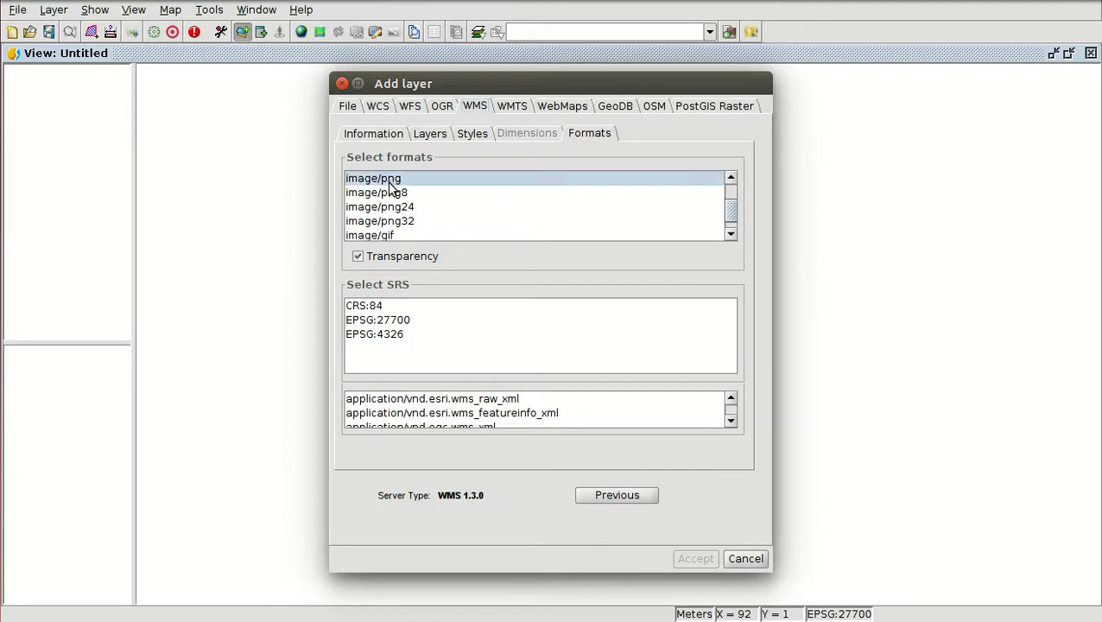
left_click(389, 235)
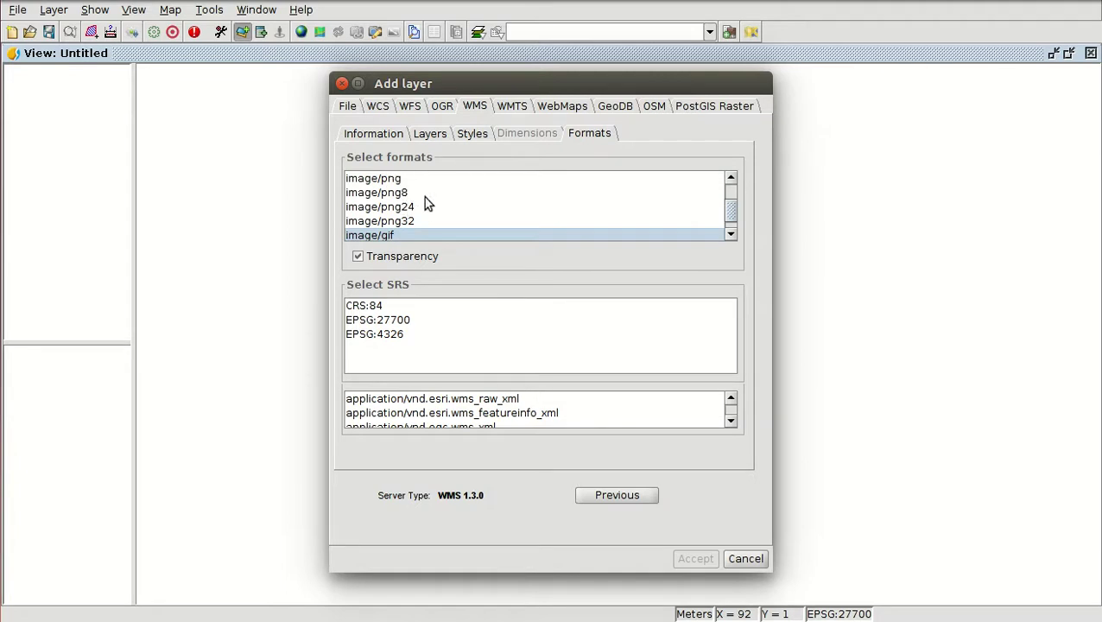
scroll(422, 204, "up", 1)
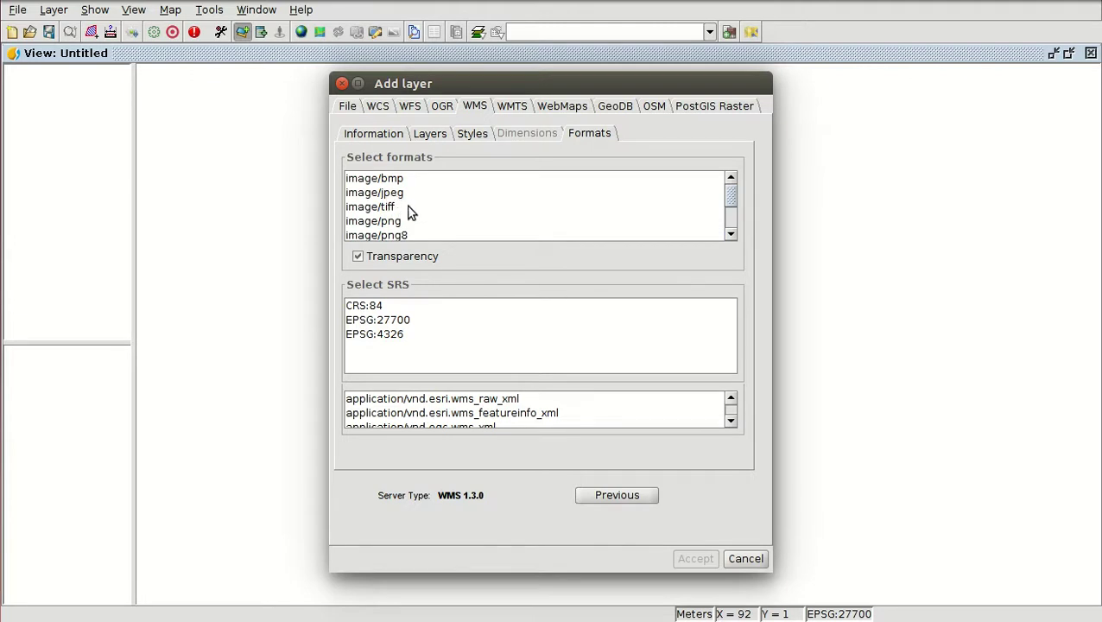
scroll(411, 212, "down", 1)
left_click(390, 179)
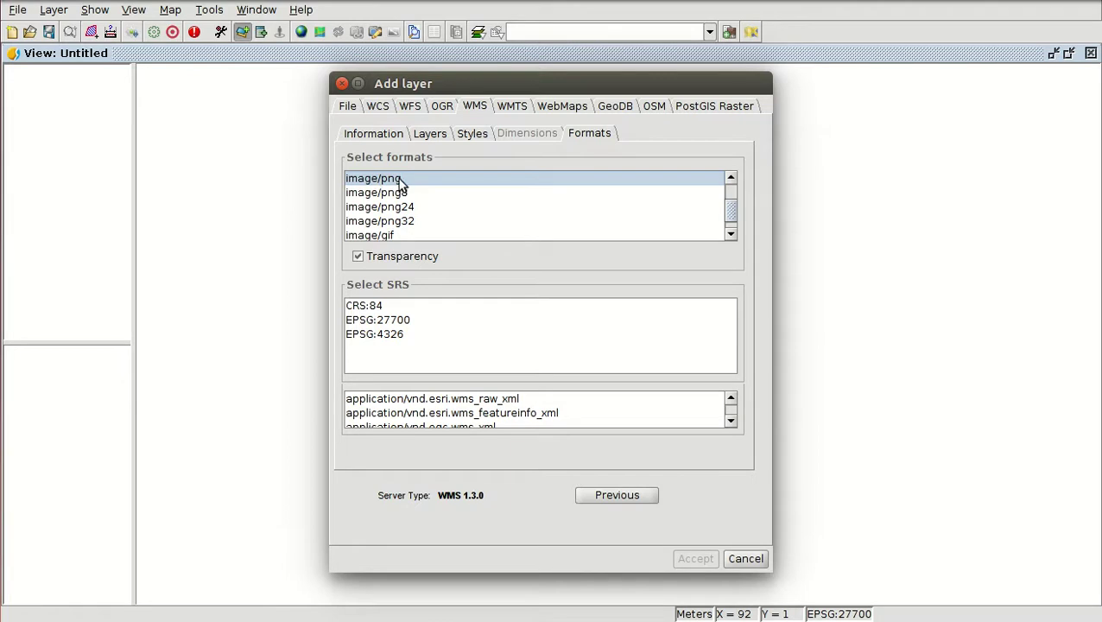
left_click(384, 321)
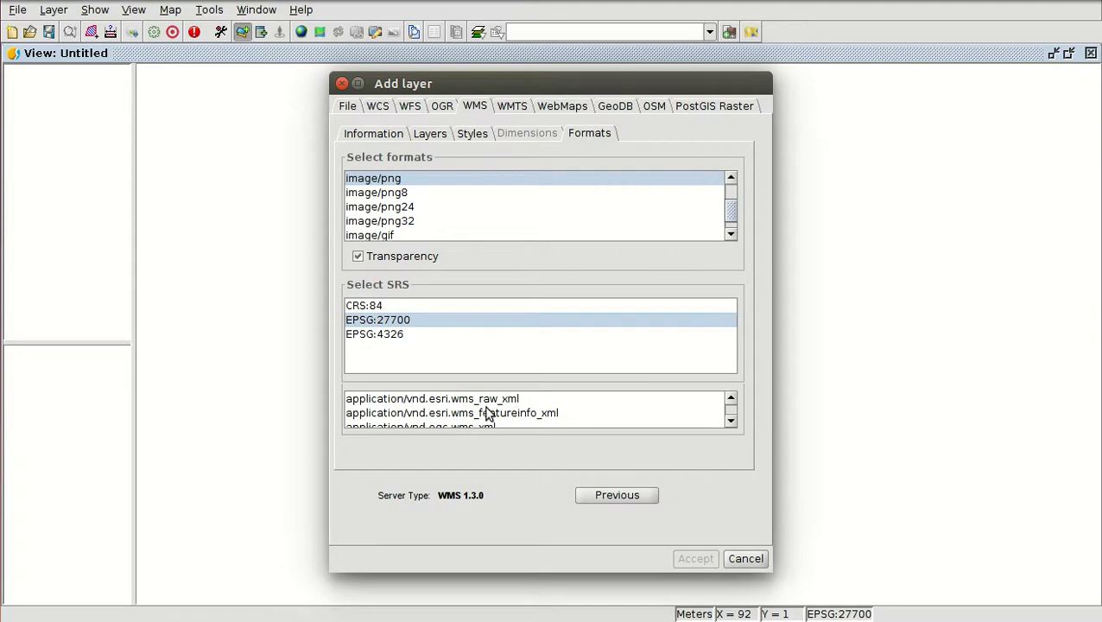
scroll(488, 414, "down", 3)
left_click(380, 412)
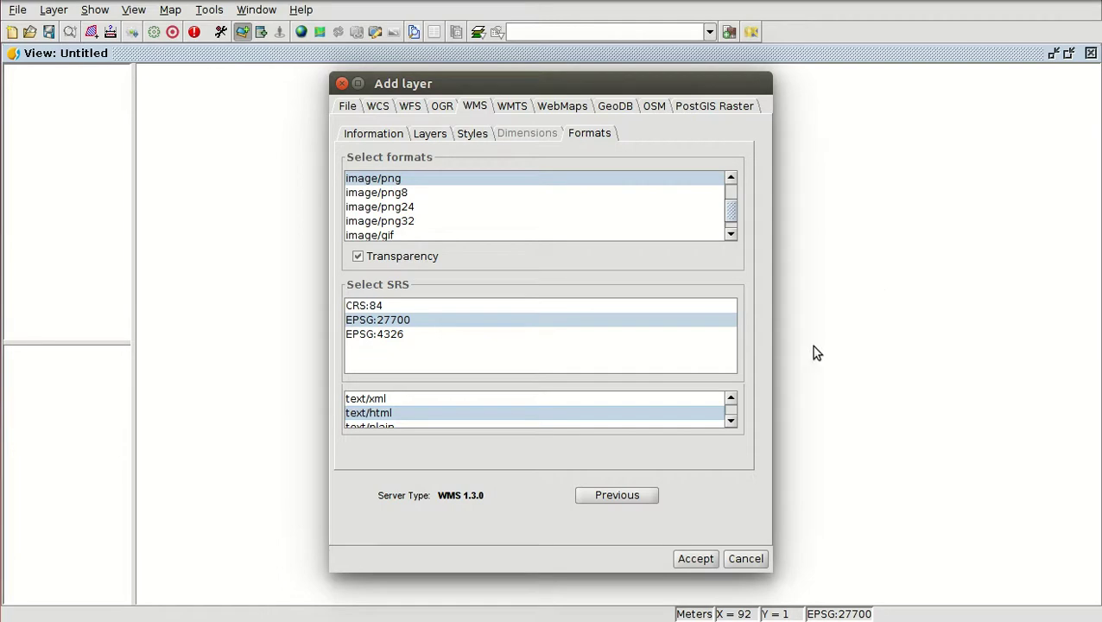
left_click(695, 558)
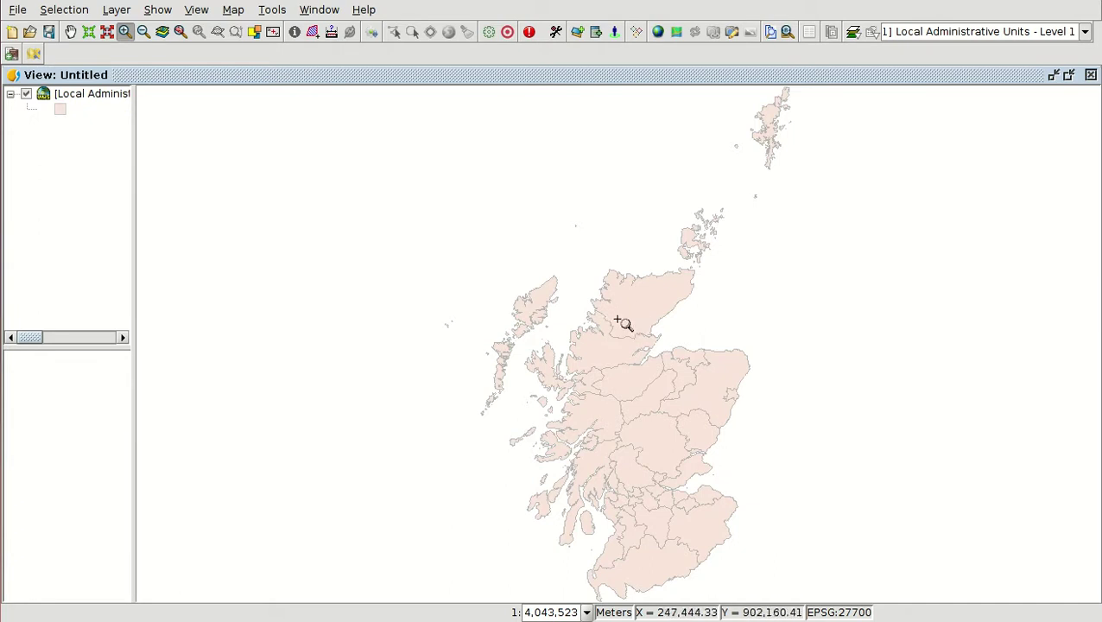
Select the Local Administrative Units - Level 1 layer in the table of contents.
left_click(93, 97)
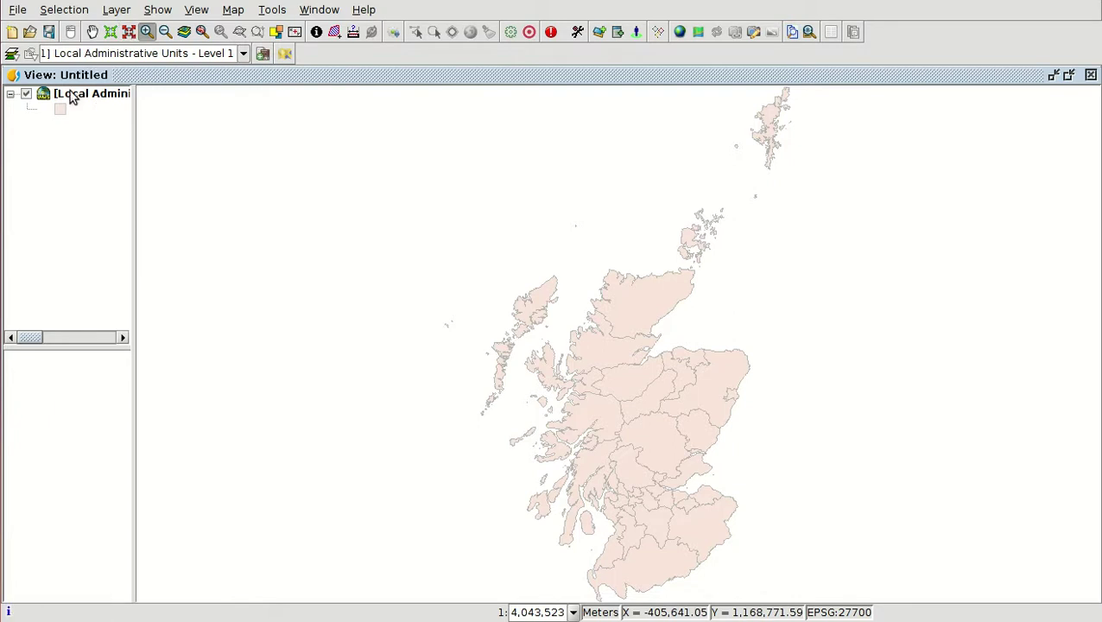
left_click(317, 33)
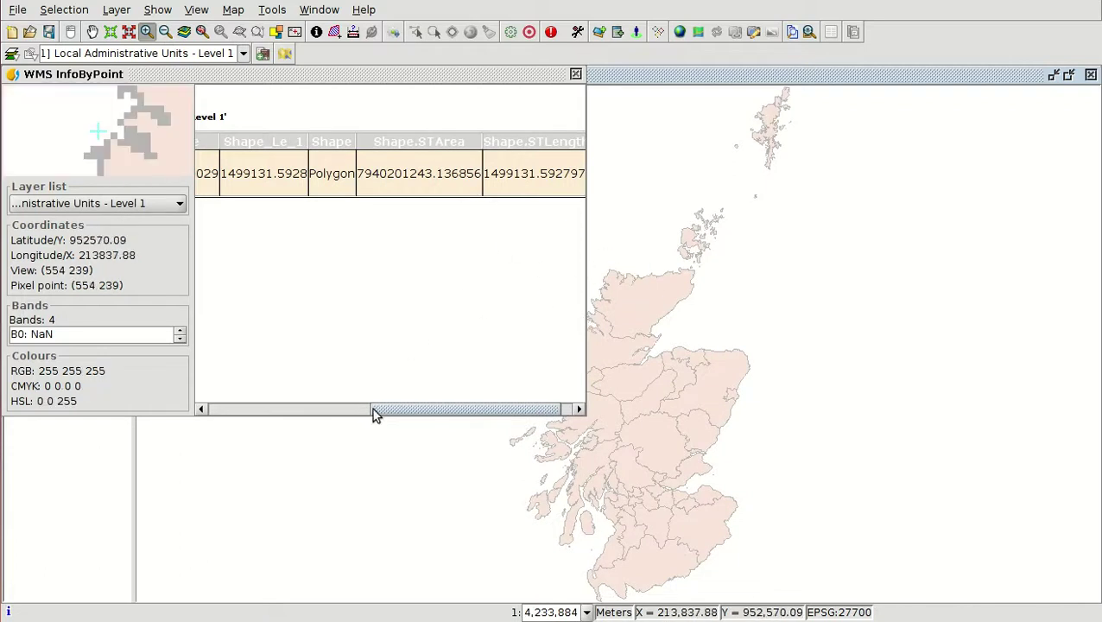
left_click_drag(363, 389, 221, 388)
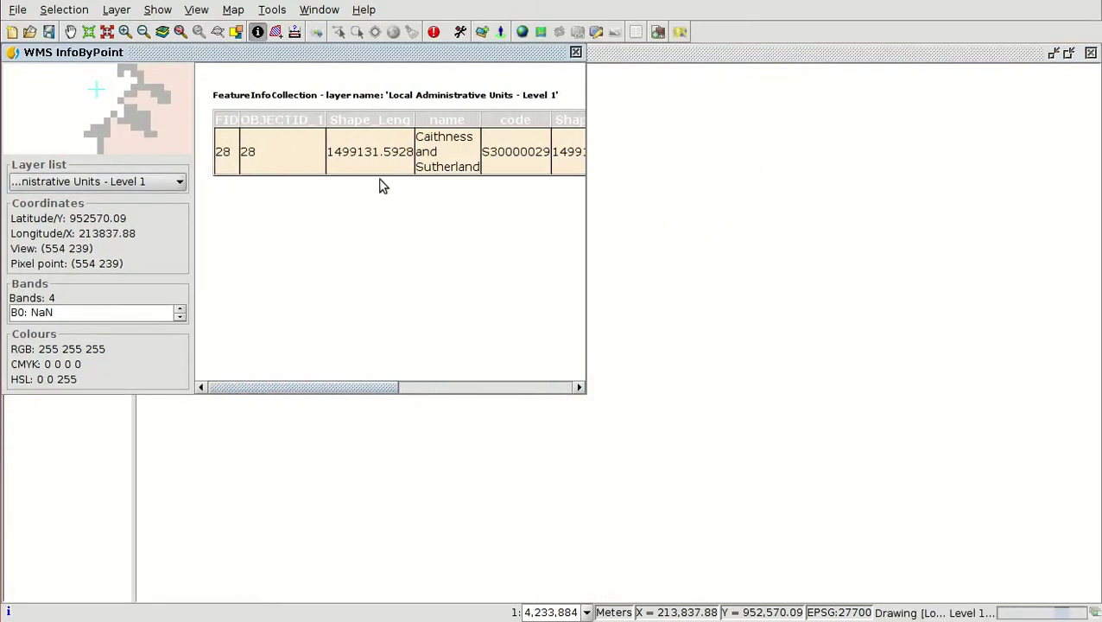
left_click_drag(420, 138, 720, 449)
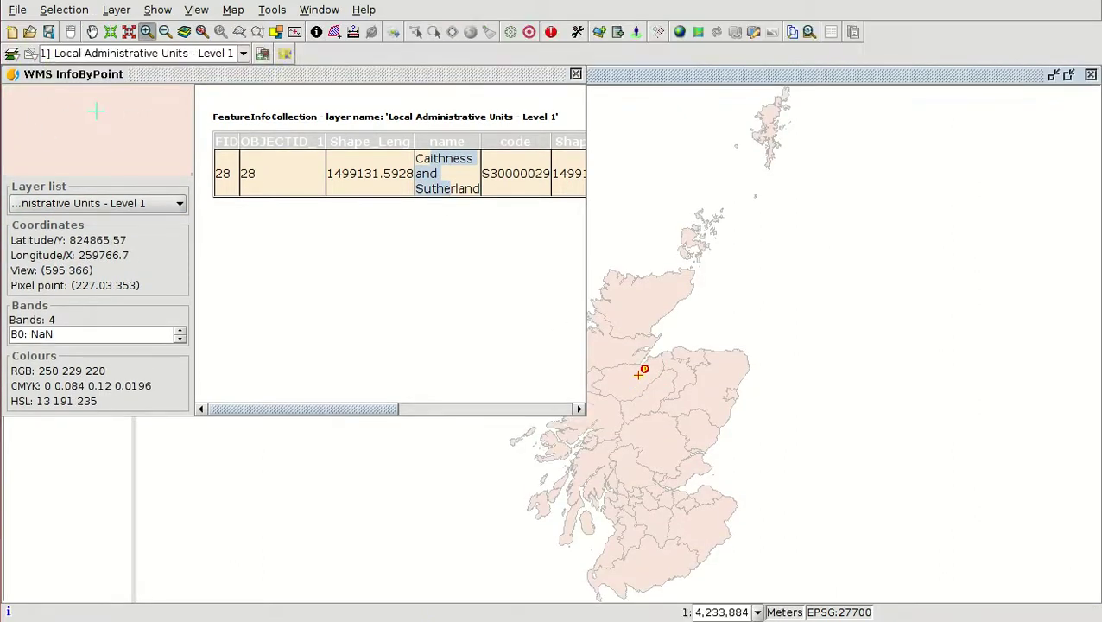
left_click(518, 409)
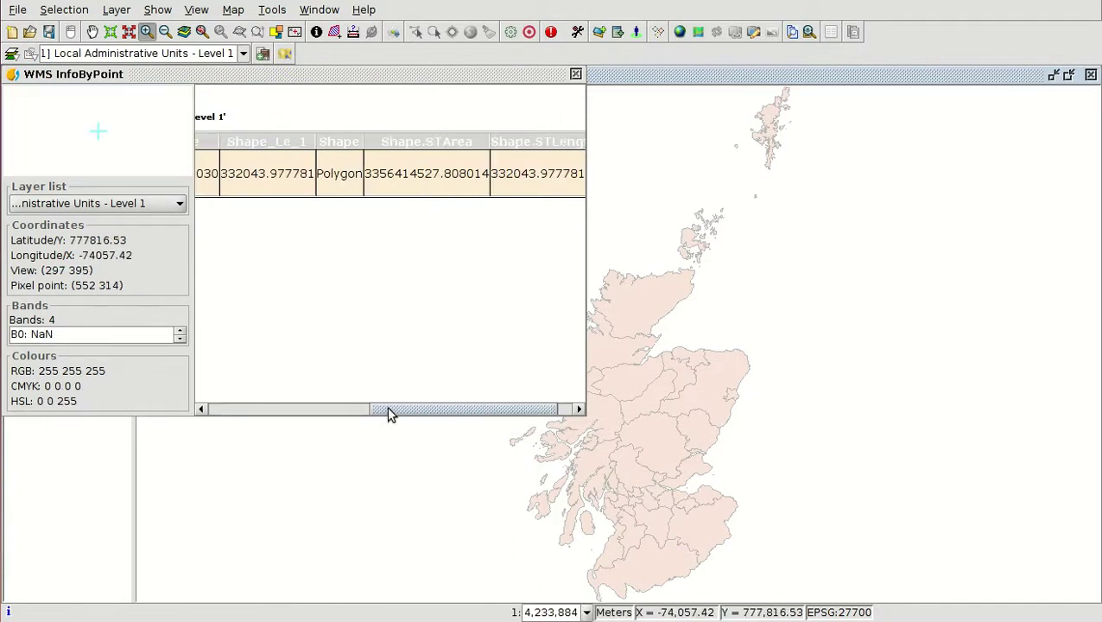
left_click_drag(387, 415, 230, 397)
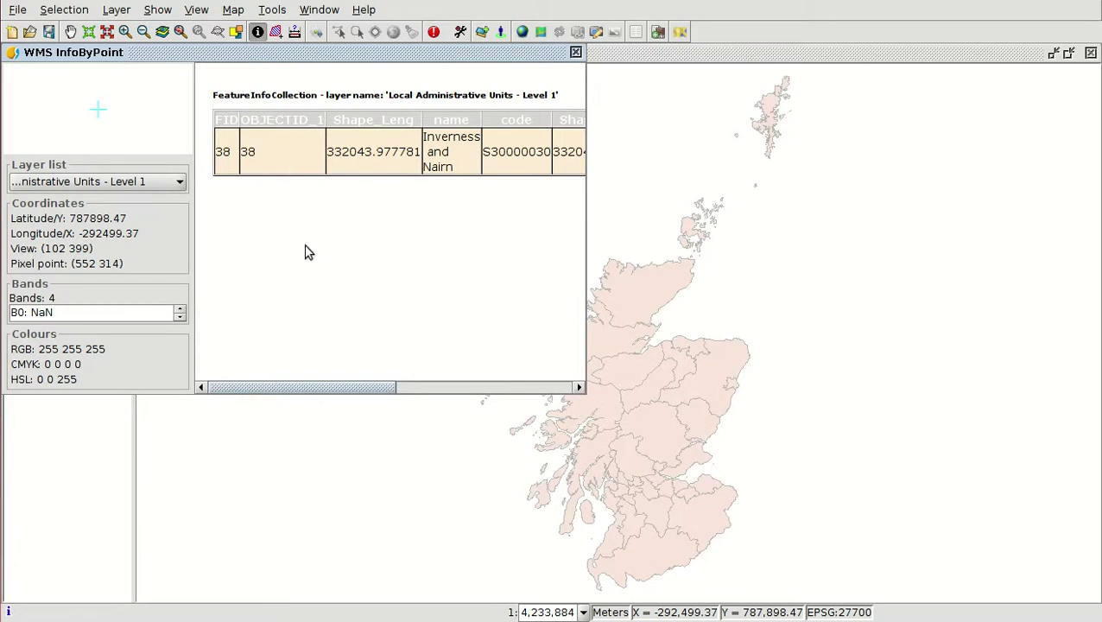
left_click_drag(292, 389, 467, 362)
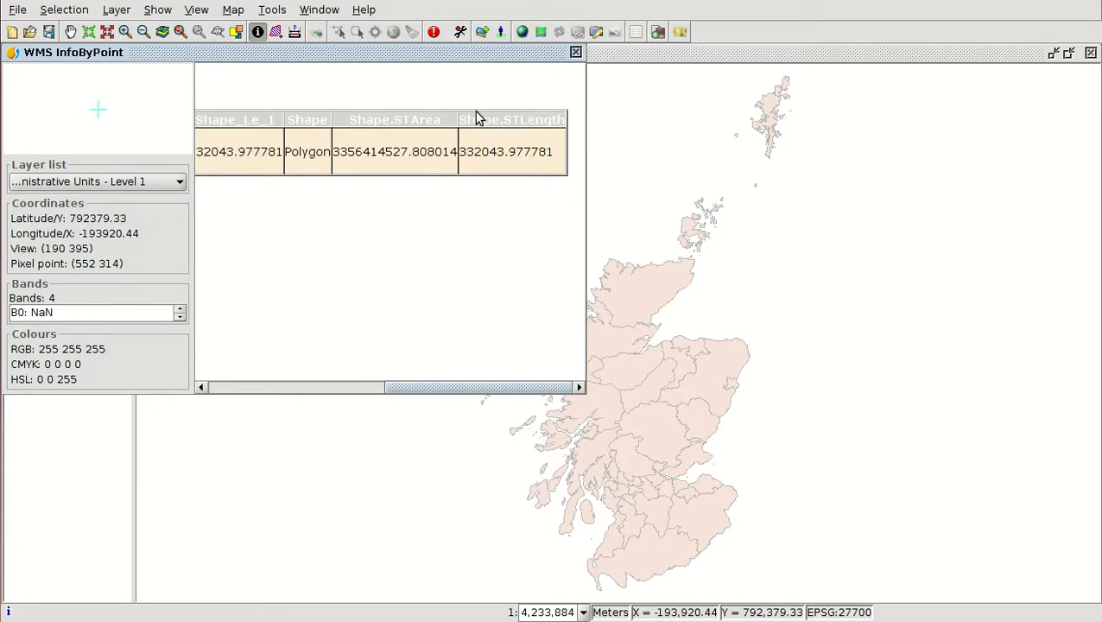
left_click(576, 52)
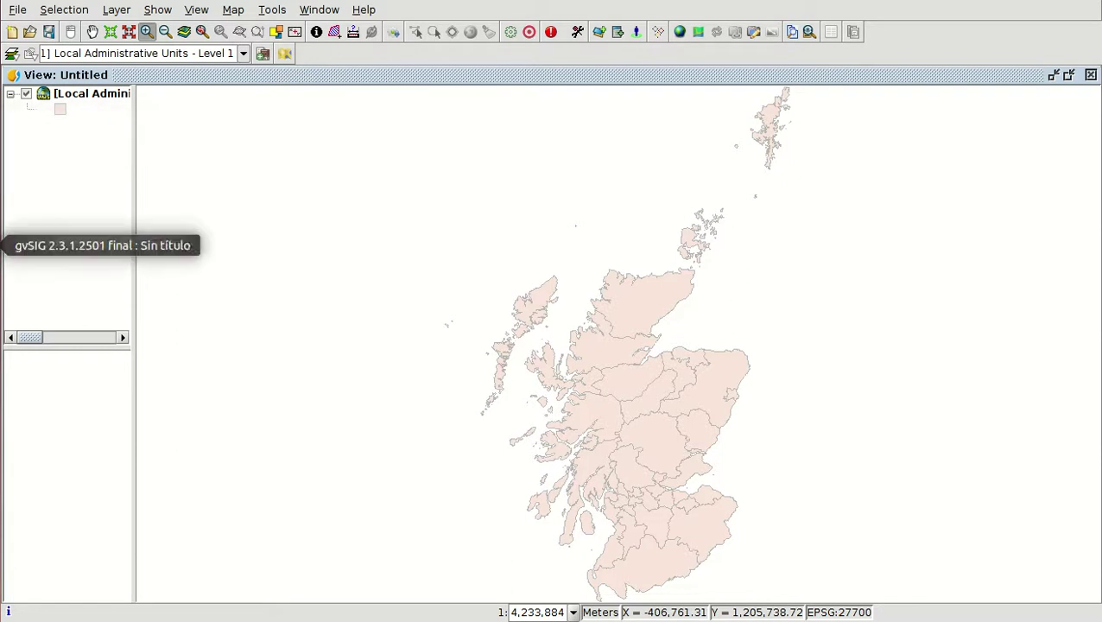
Return to the data.gov.uk search results and swap the WMS format filter for WFS.
left_click(17, 283)
scroll(317, 304, "up", 10)
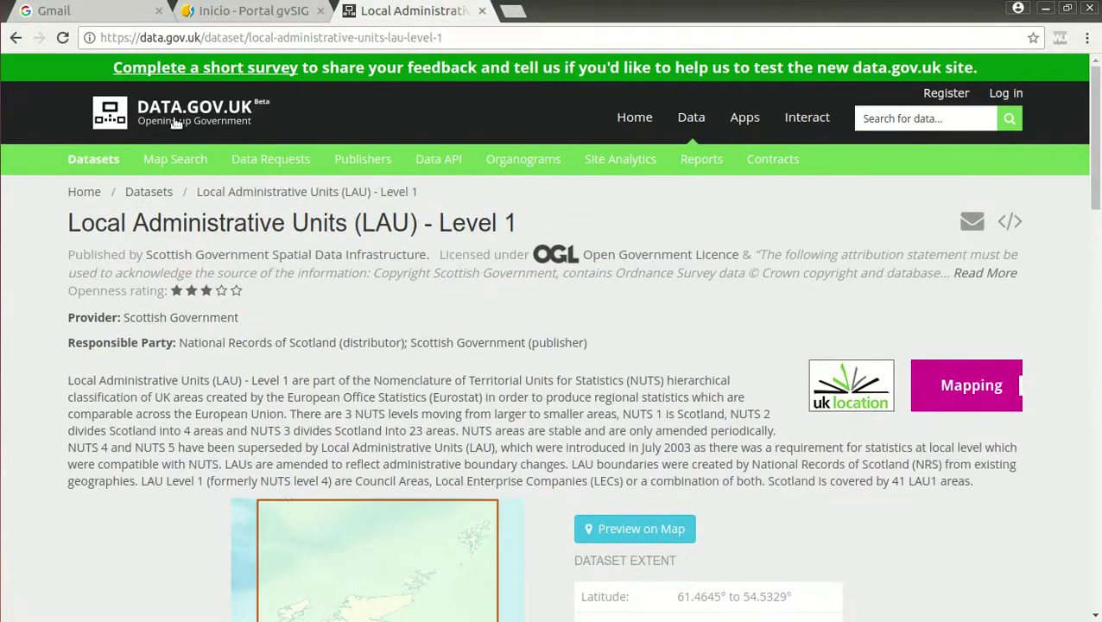
left_click(16, 38)
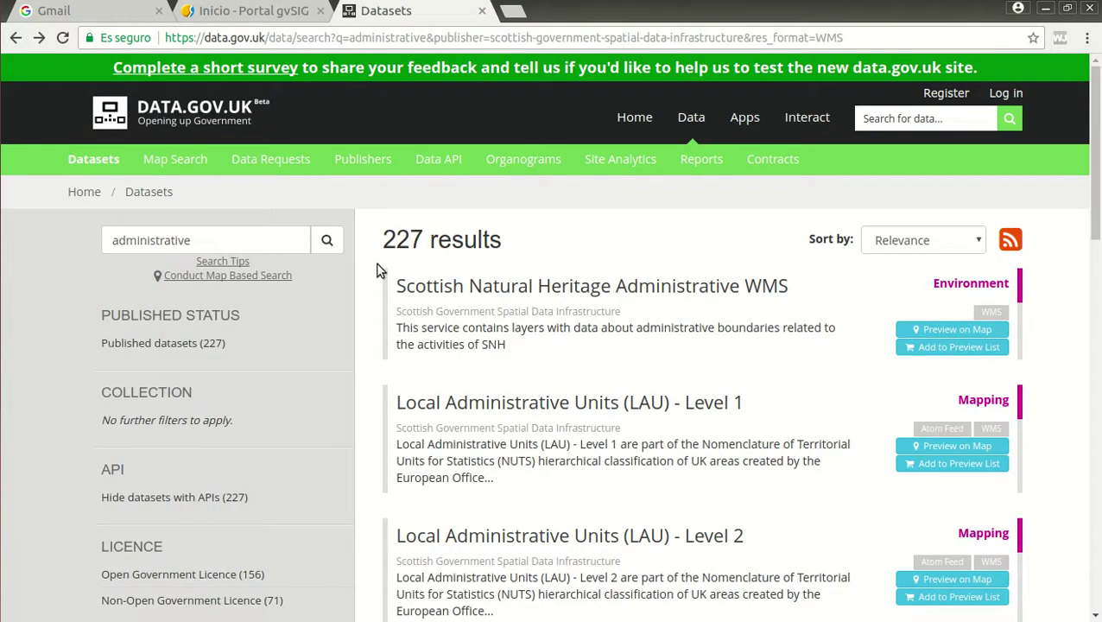
scroll(242, 364, "down", 5)
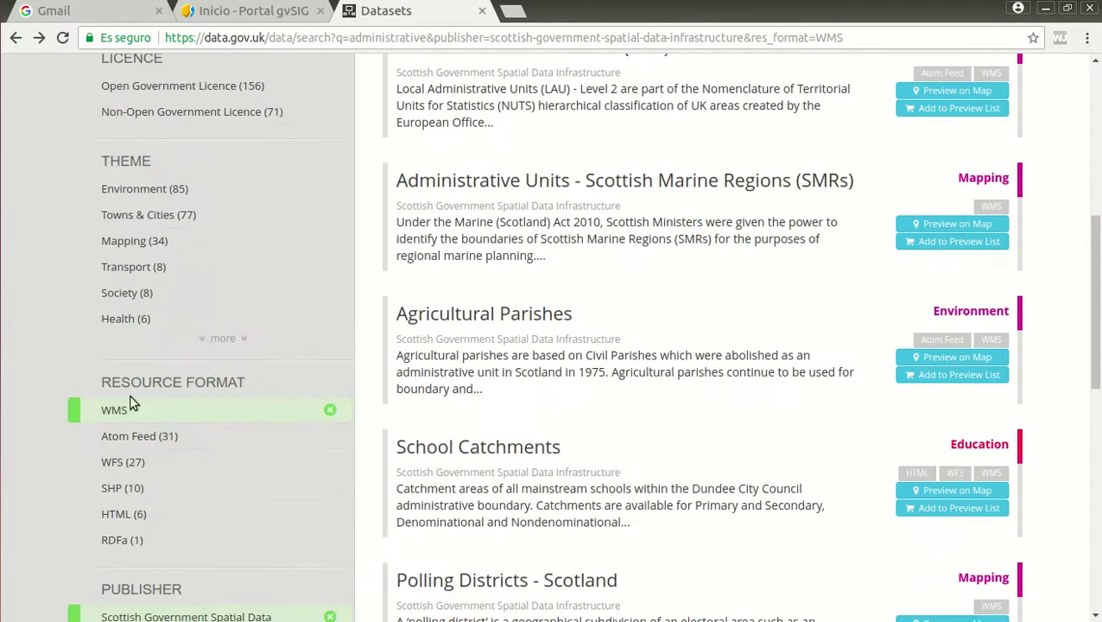
left_click(329, 410)
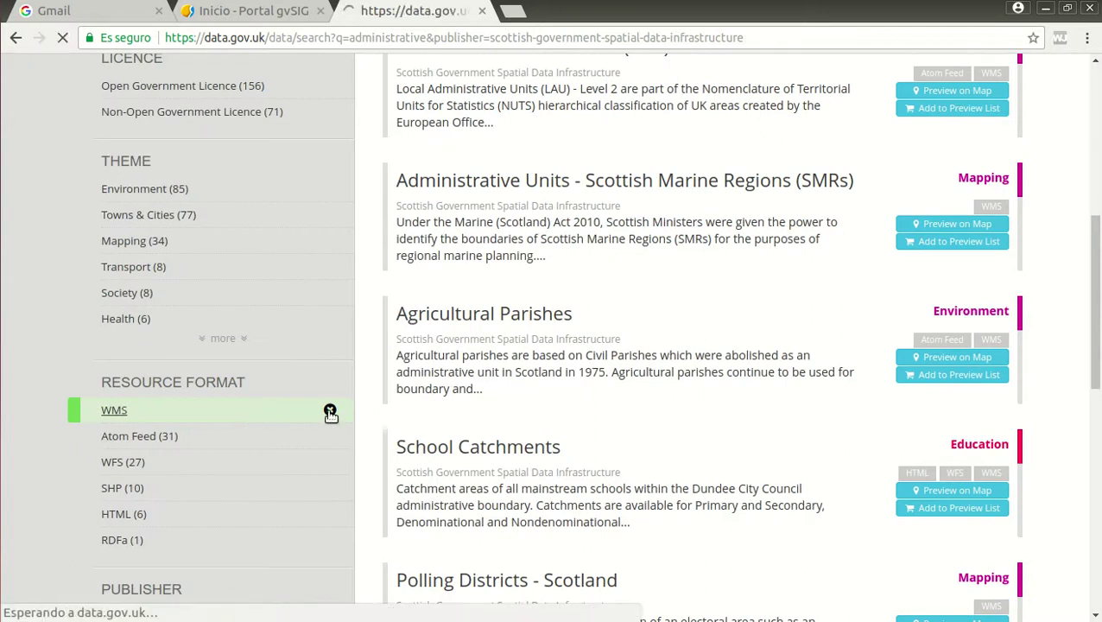
scroll(321, 402, "down", 6)
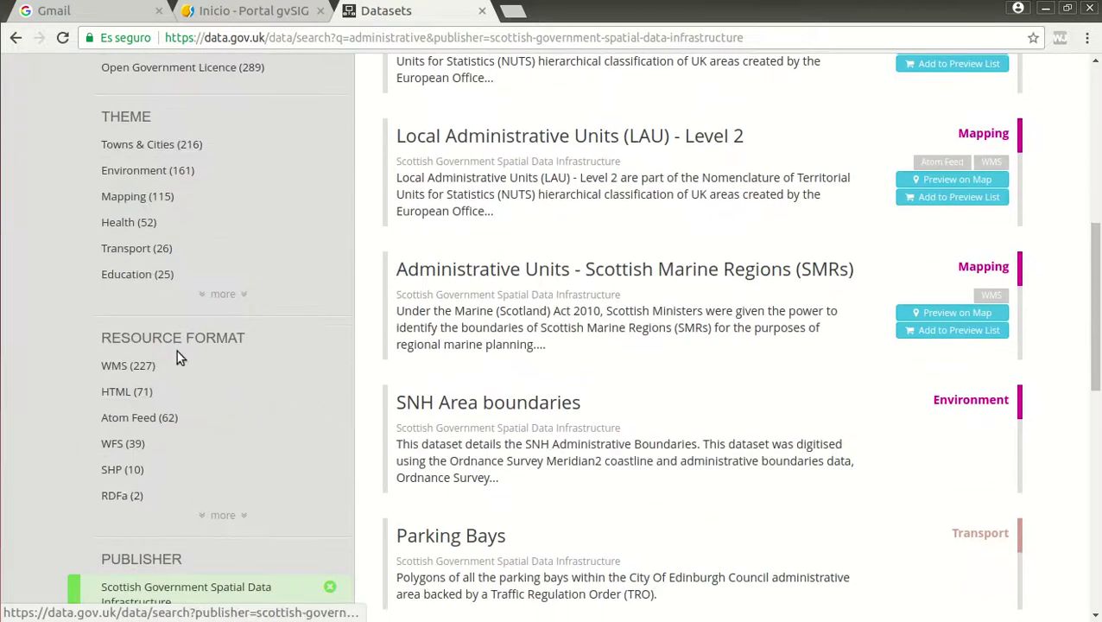
left_click(122, 445)
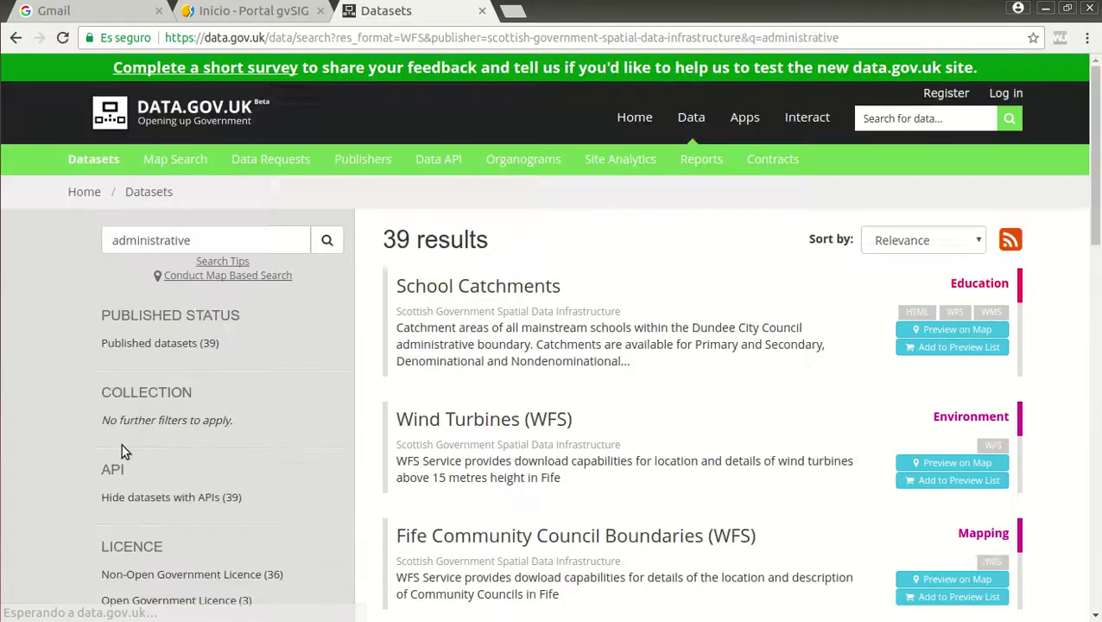
Replace the search term with 'cycle' and open the Fife Cycle Network dataset.
left_click_drag(202, 243, 100, 238)
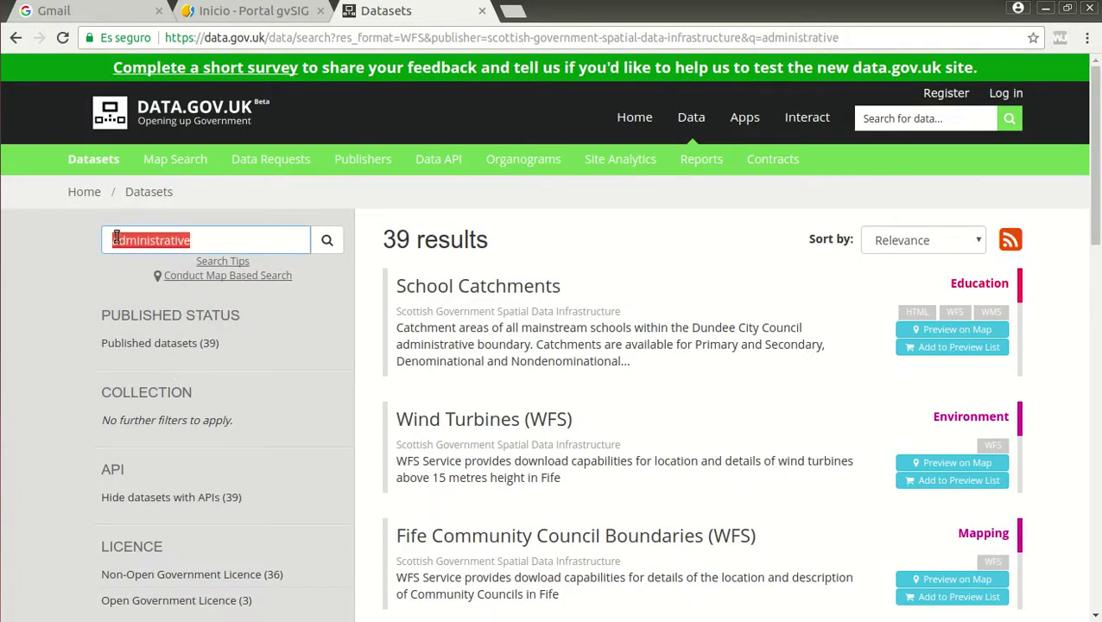
key("BackSpace")
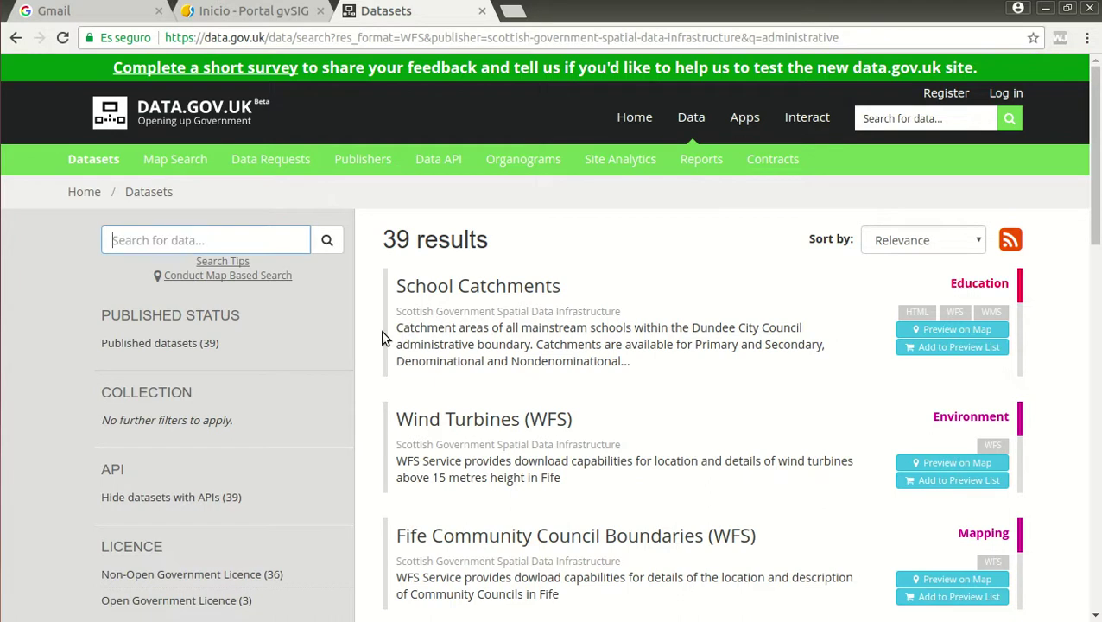
type("cycle")
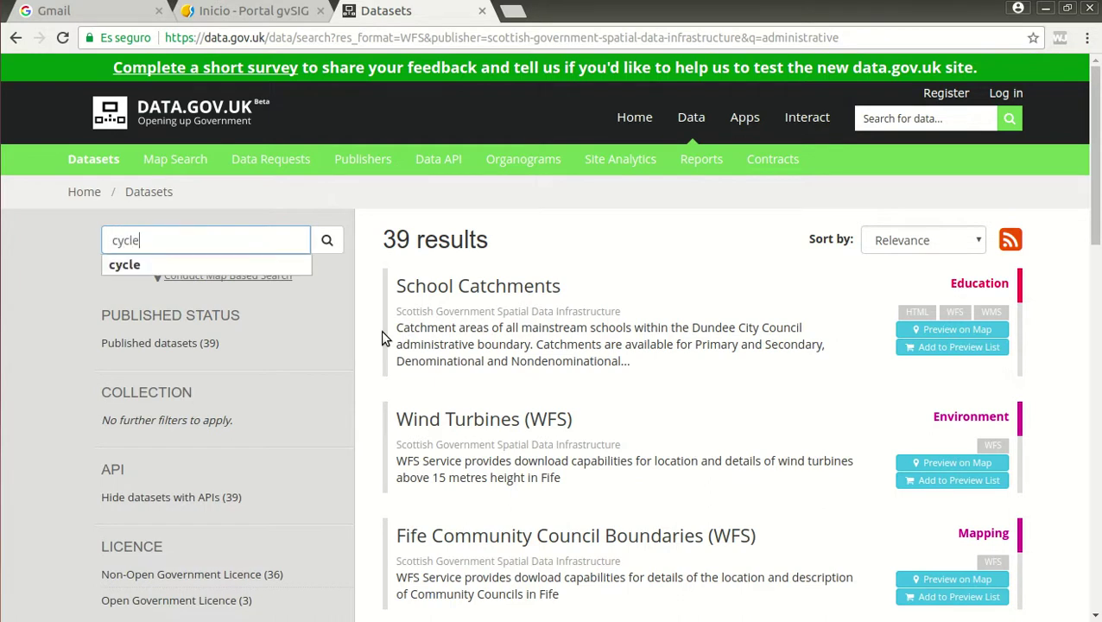
left_click(331, 246)
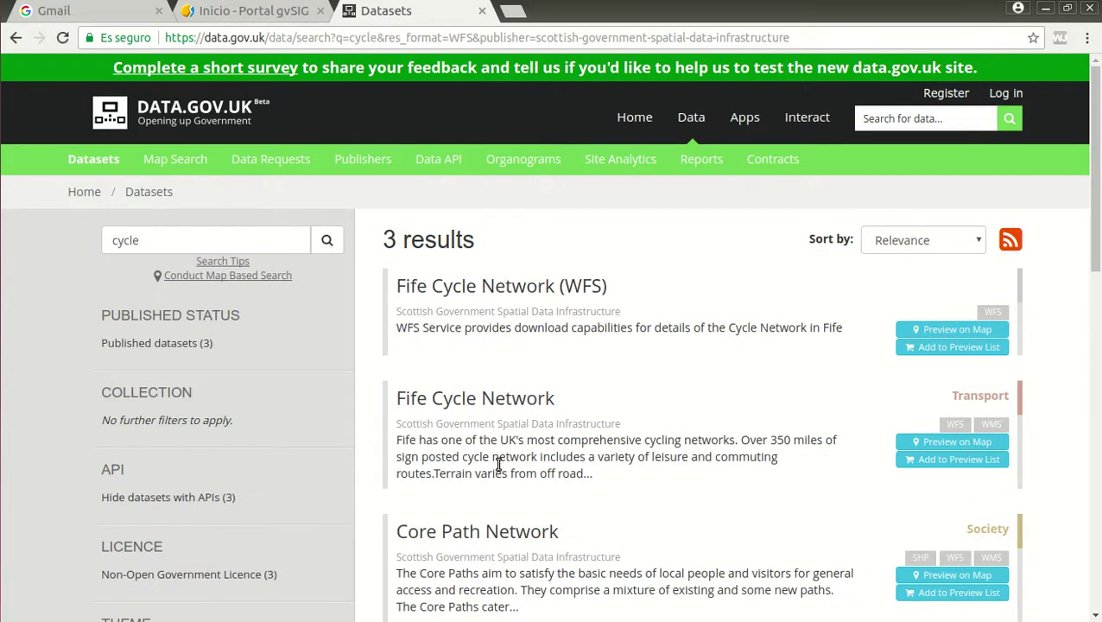
scroll(501, 432, "down", 1)
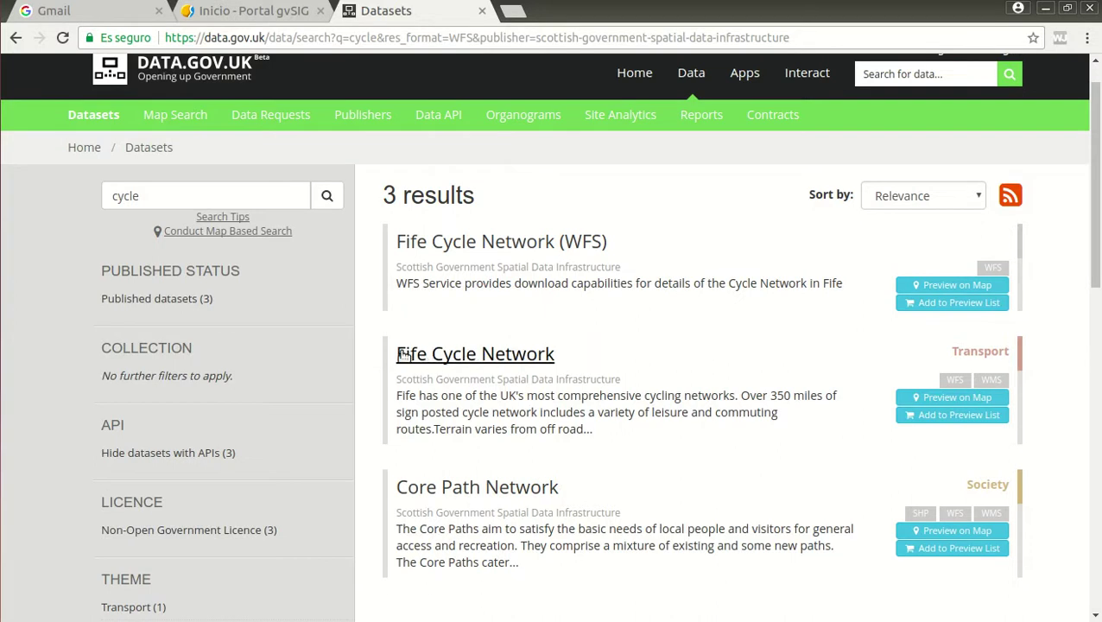
left_click(488, 358)
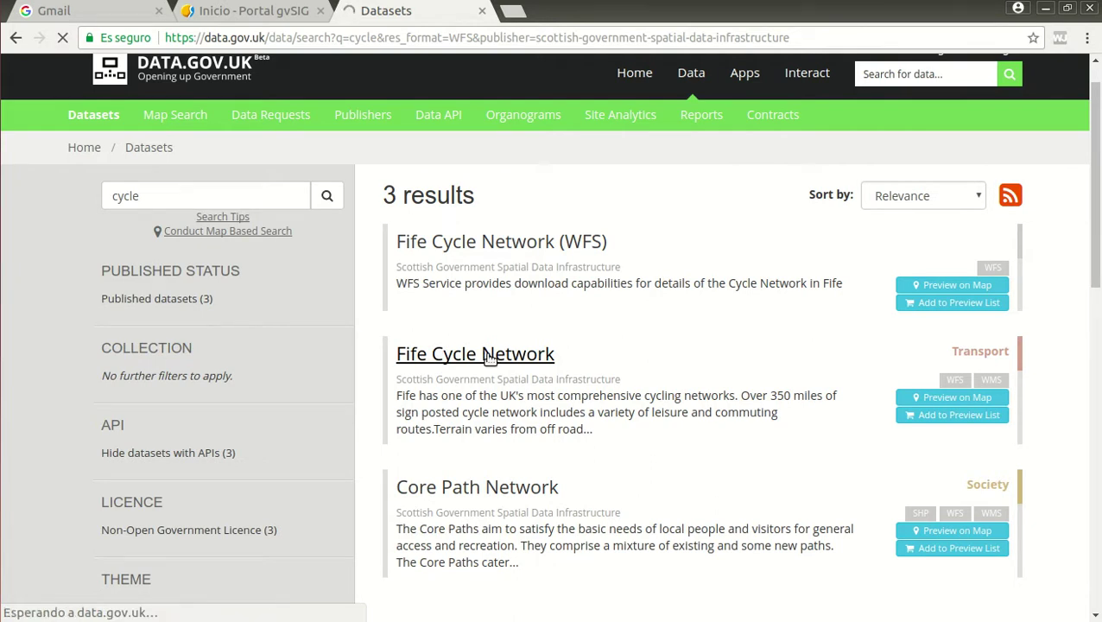
Copy the dataset's 'Link to WFS' address and return to gvSIG Desktop.
scroll(492, 357, "down", 4)
scroll(557, 362, "down", 2)
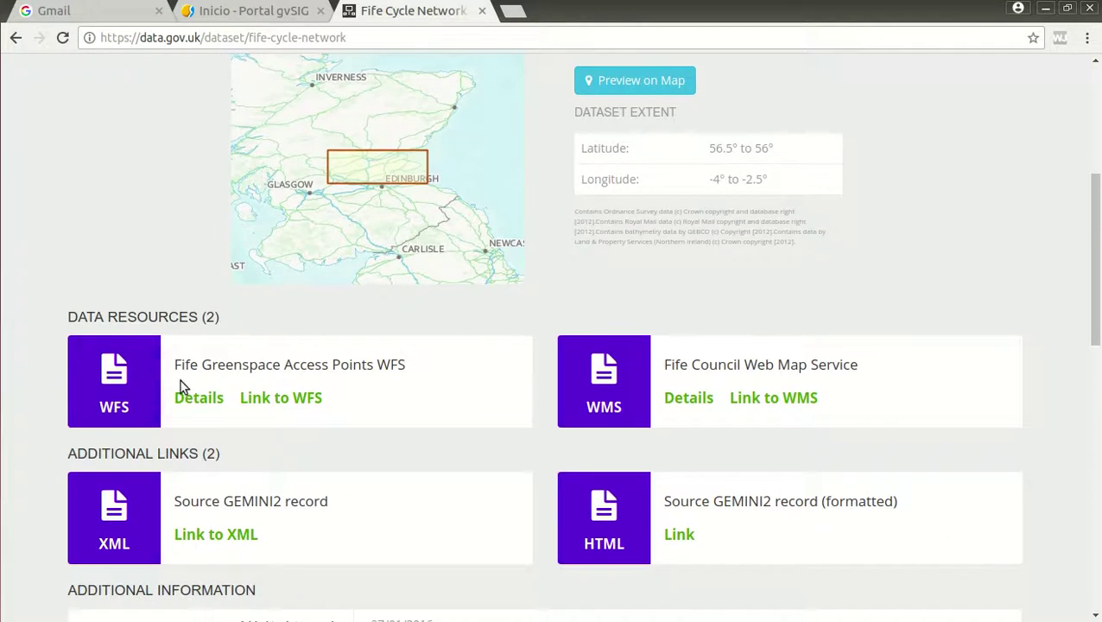
right_click(283, 398)
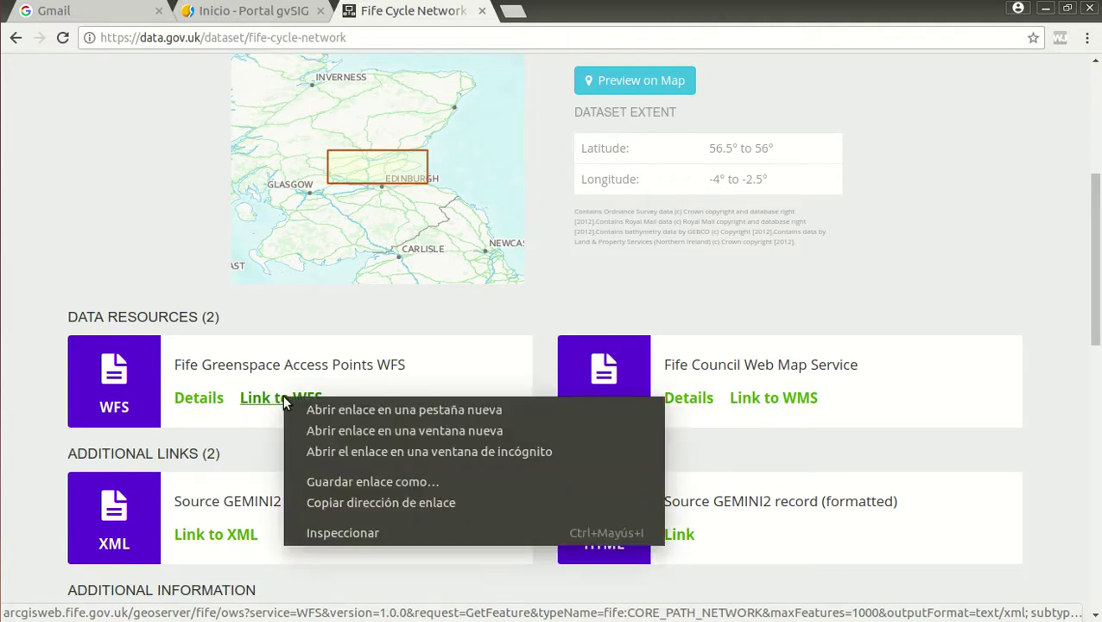
left_click(352, 504)
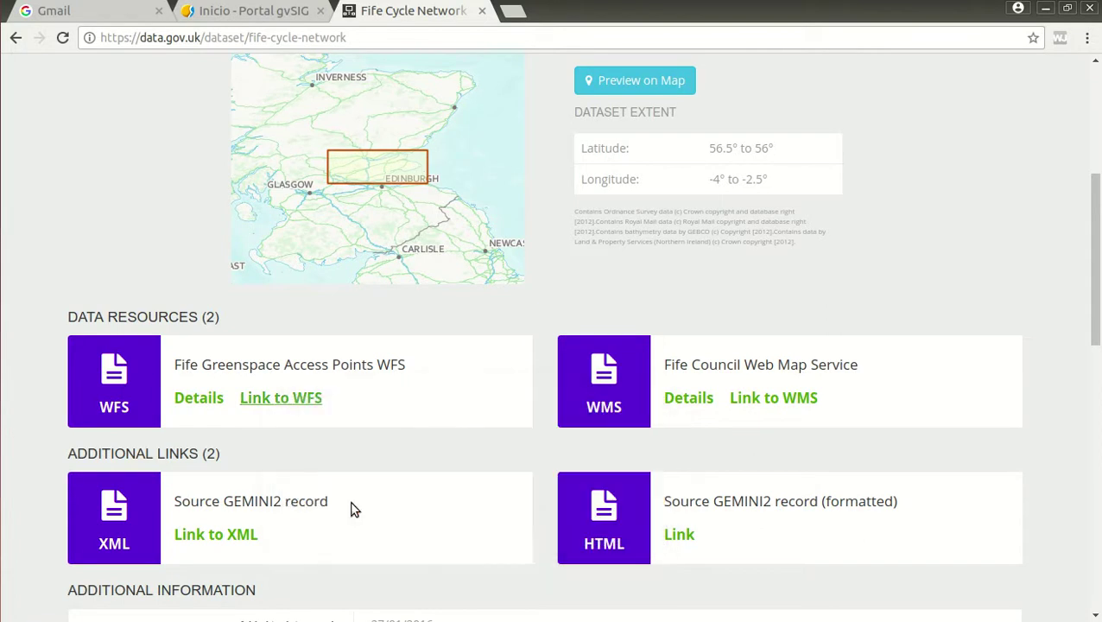
key("alt+Tab")
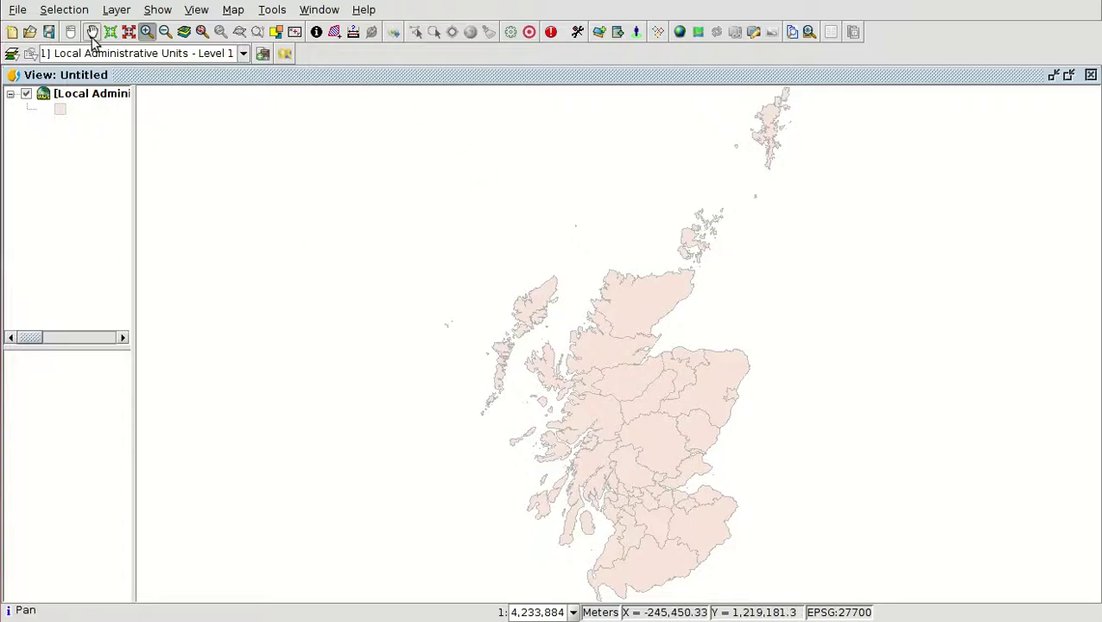
In Add layer's WFS tab, replace the old server address with the pasted Fife WFS URL.
left_click(599, 32)
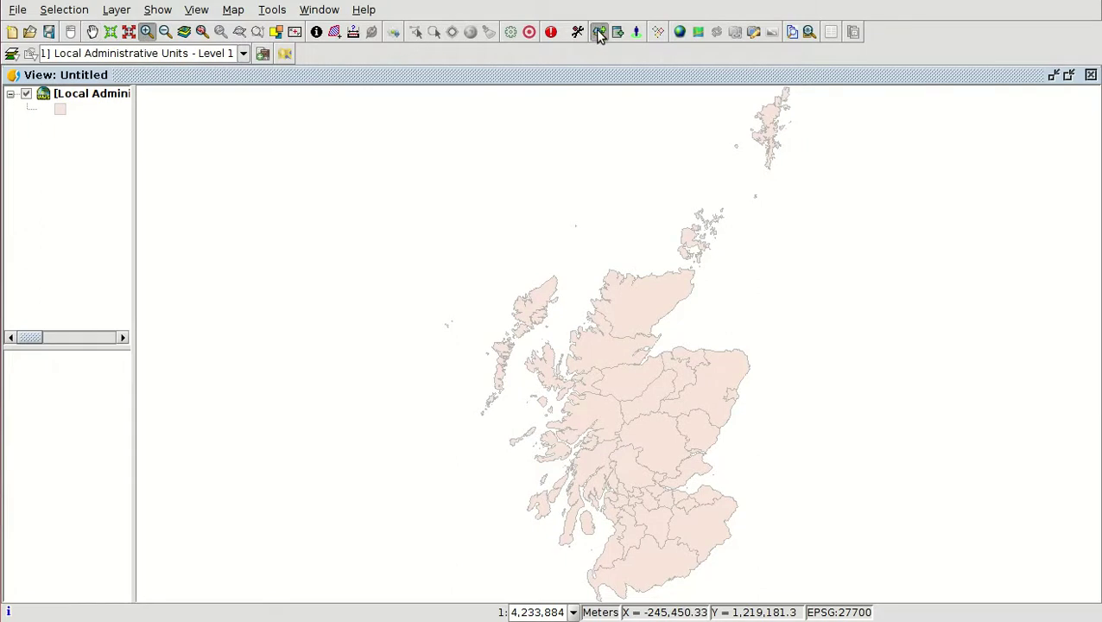
left_click(411, 106)
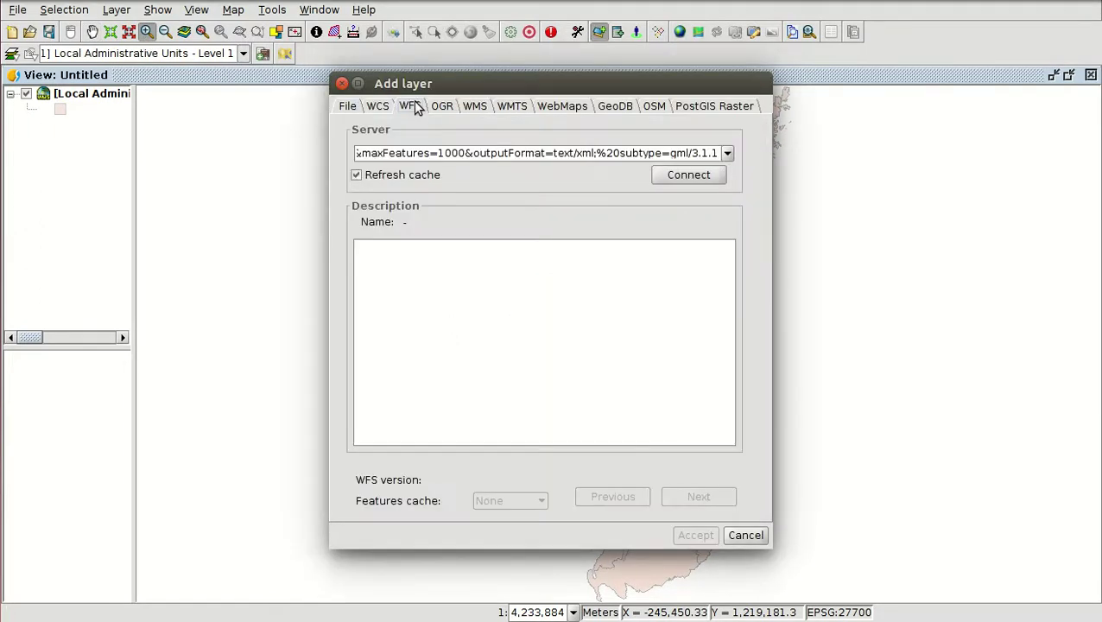
triple_click(425, 153)
key("BackSpace")
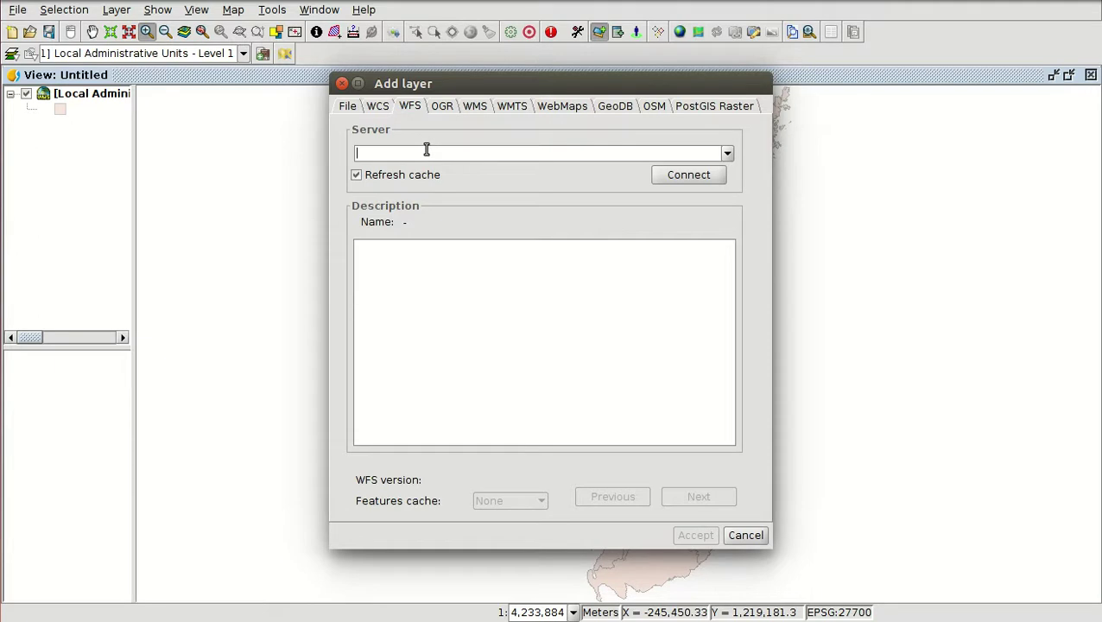
key("ctrl+v")
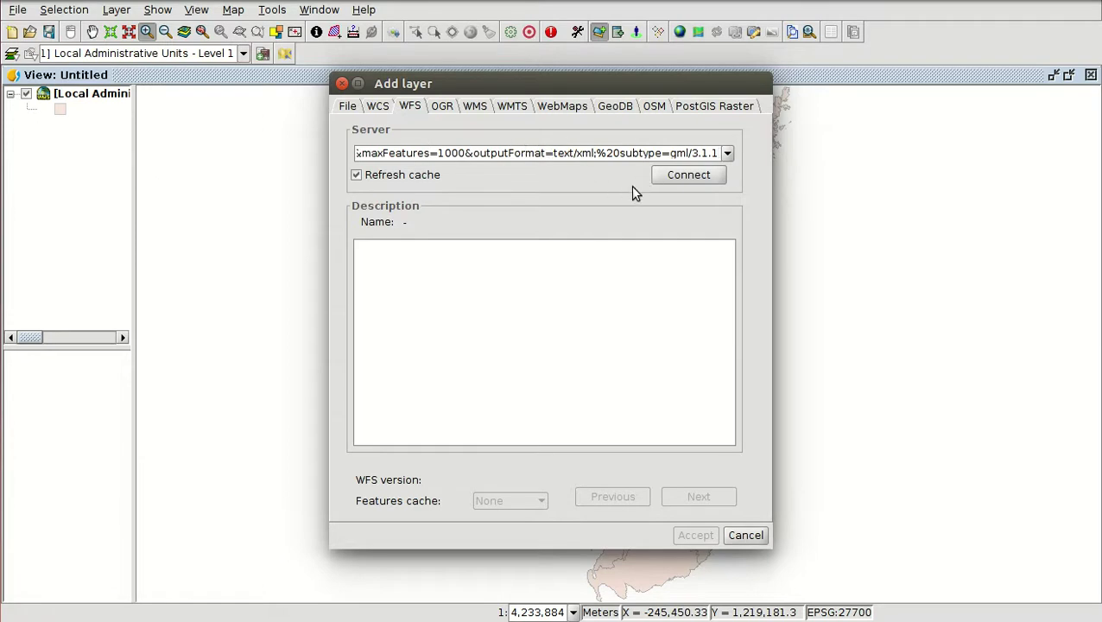
Connect to the Fife WFS server, accepting the URL parameters warning.
left_click(714, 183)
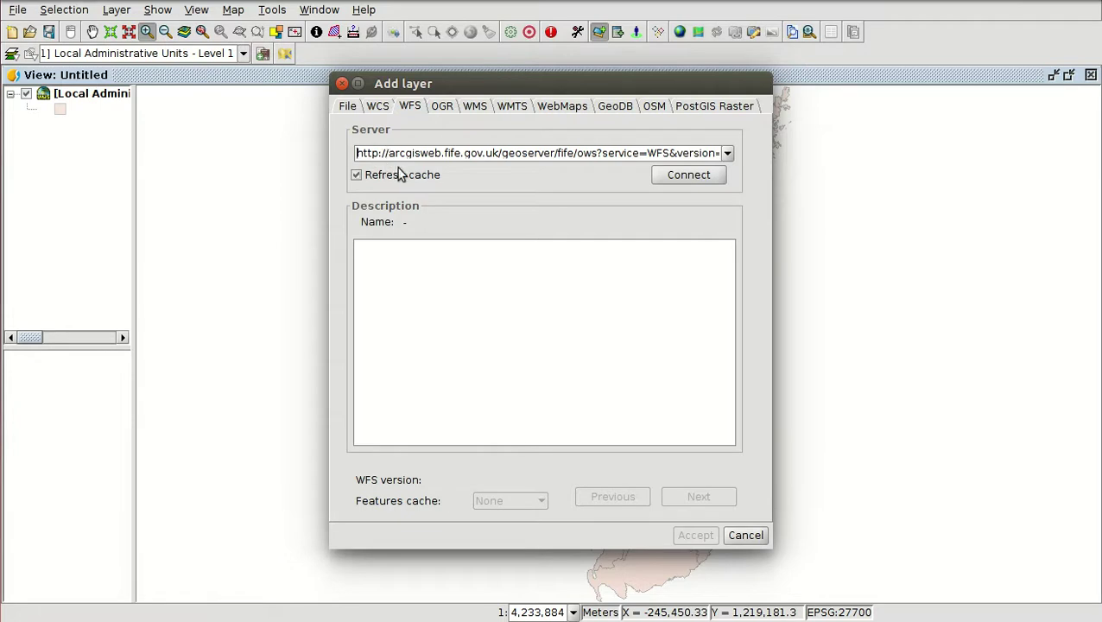
left_click(691, 177)
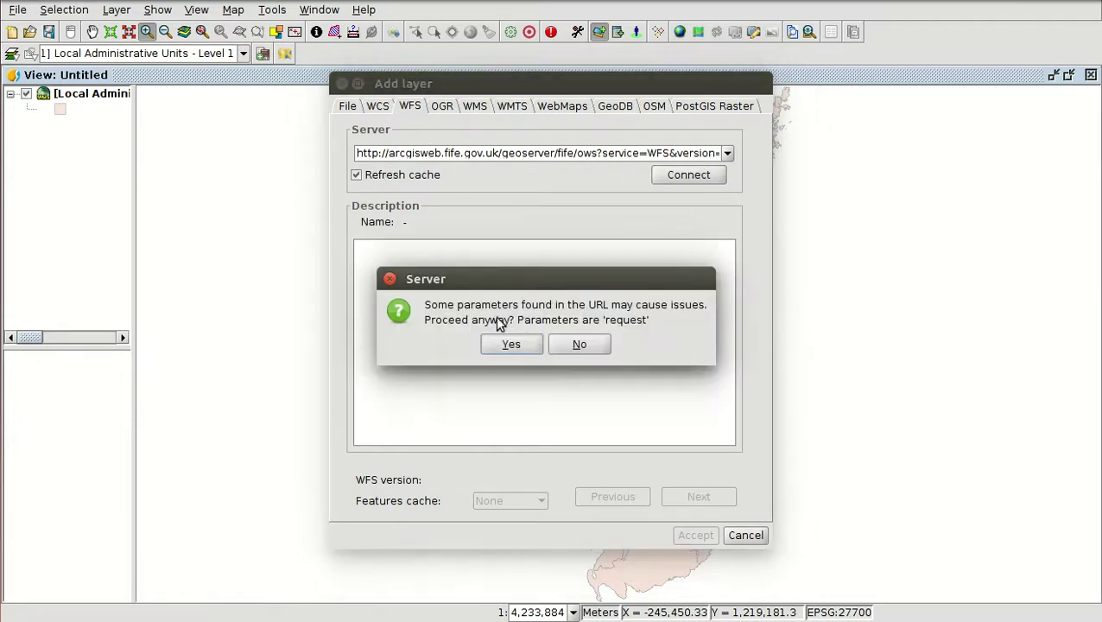
left_click(510, 347)
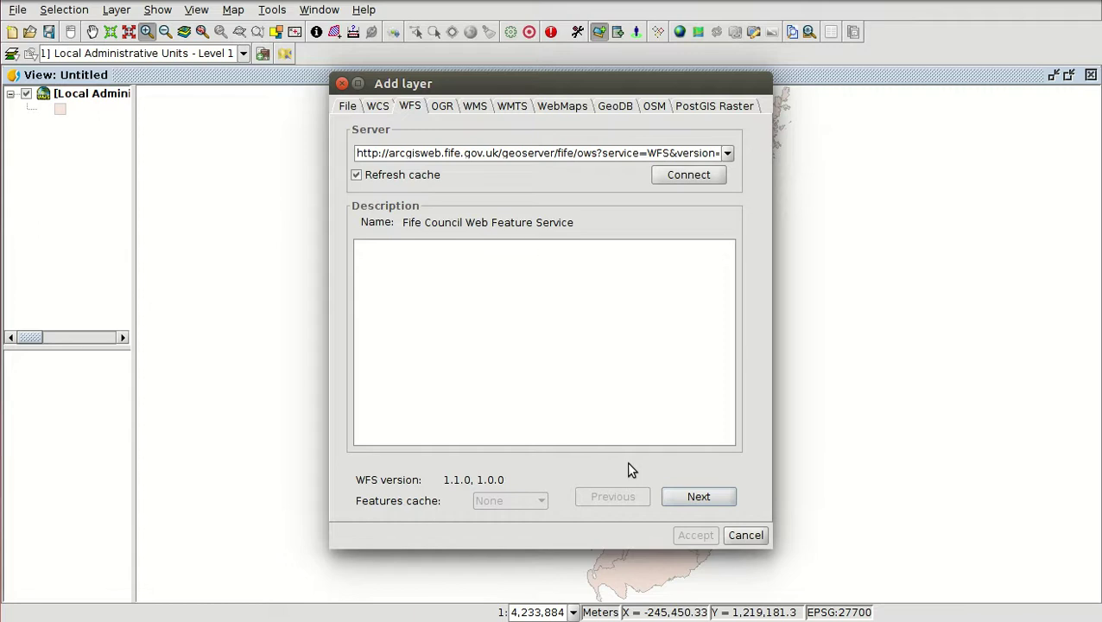
Move past the service information and select the Cycle Network layer.
left_click(690, 497)
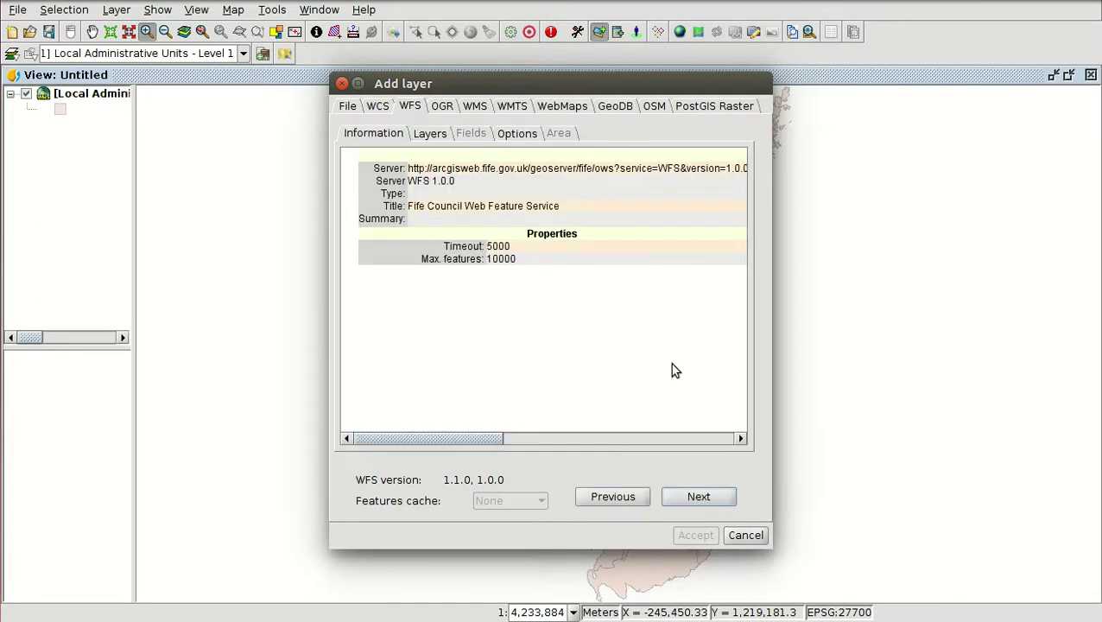
left_click(698, 497)
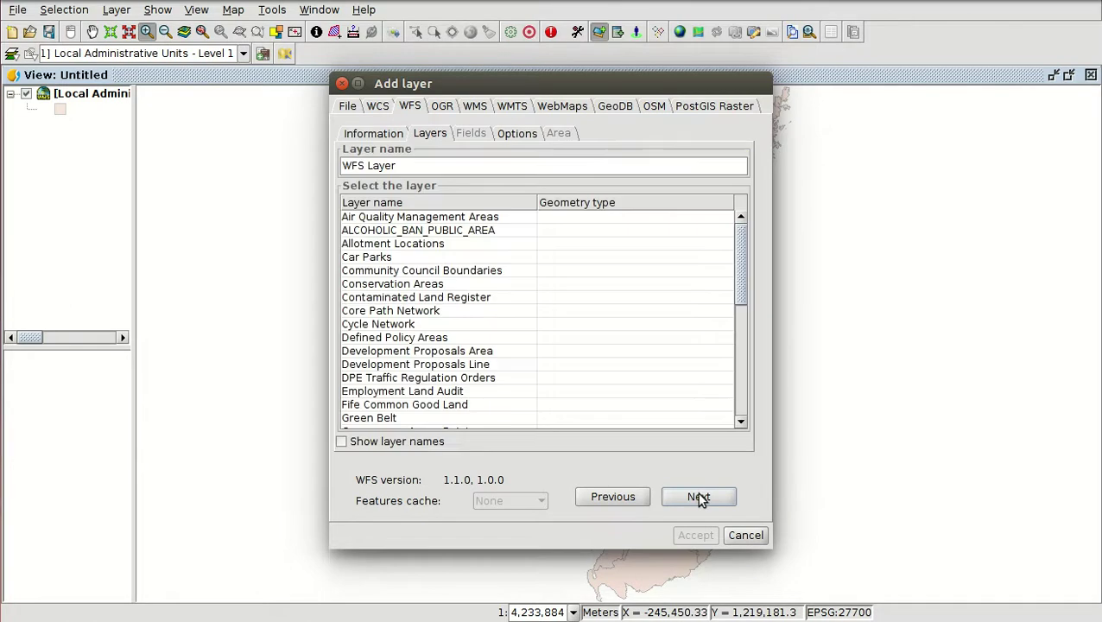
scroll(431, 290, "down", 7)
scroll(440, 282, "up", 6)
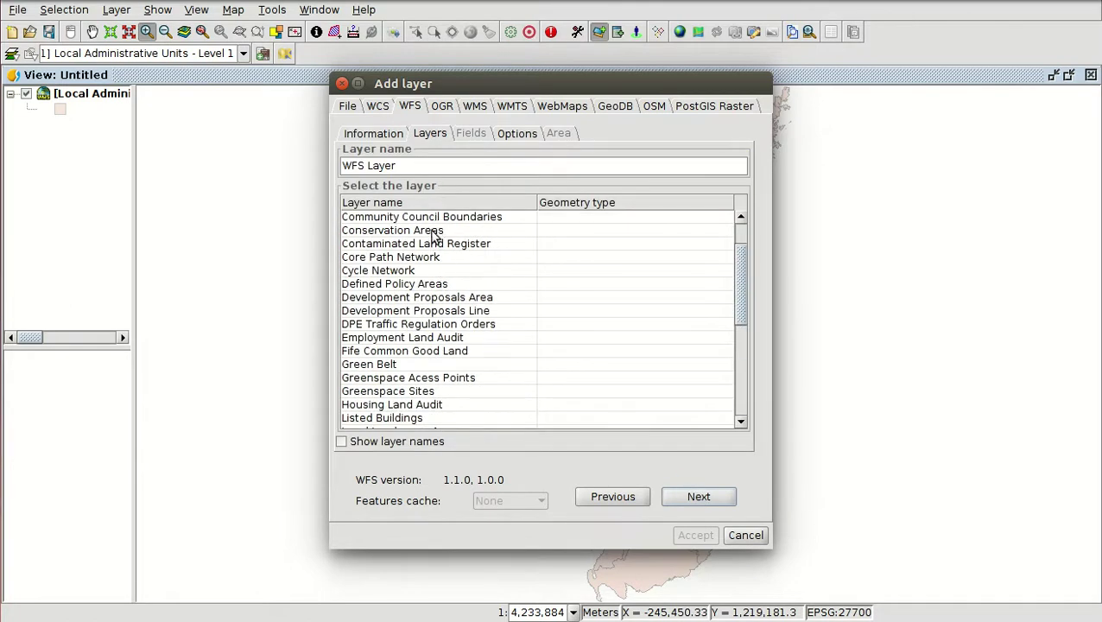
scroll(429, 362, "down", 4)
scroll(429, 356, "up", 3)
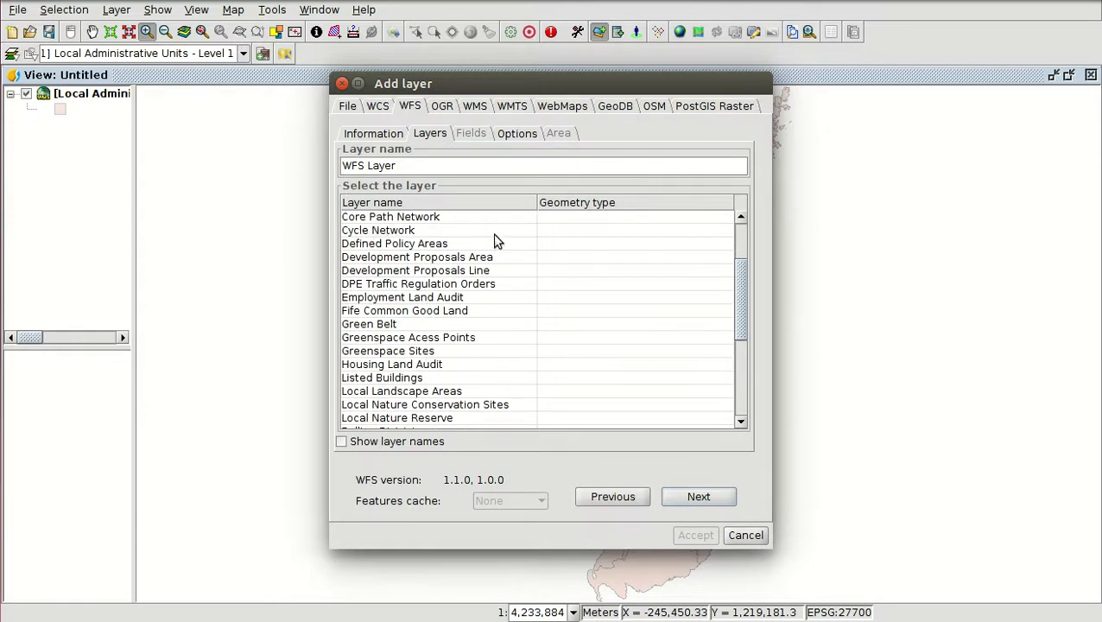
scroll(578, 241, "up", 2)
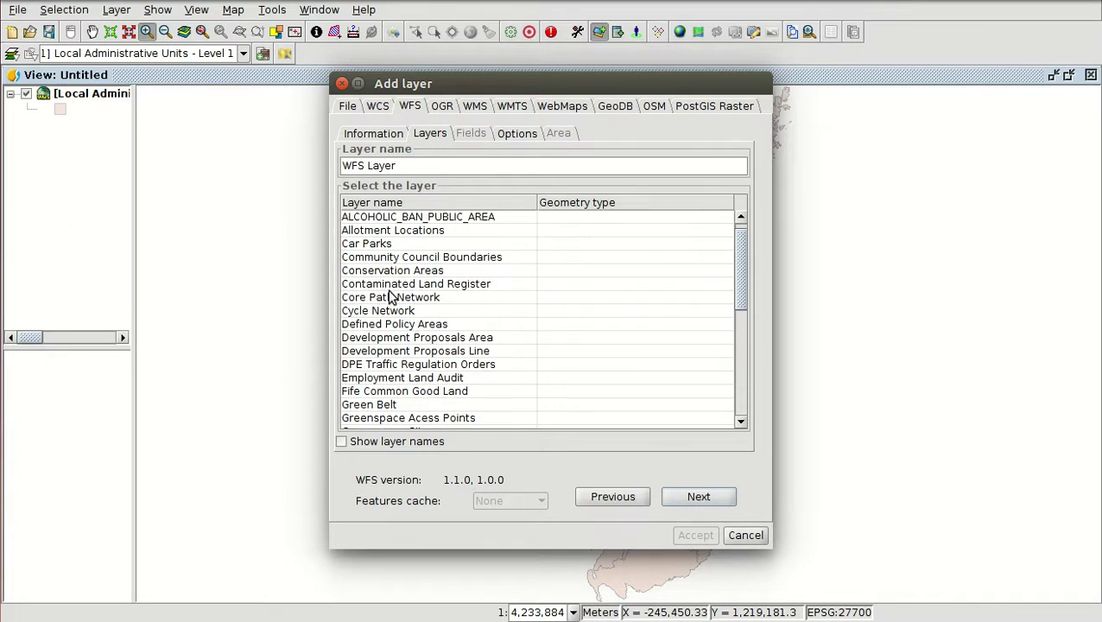
left_click(574, 313)
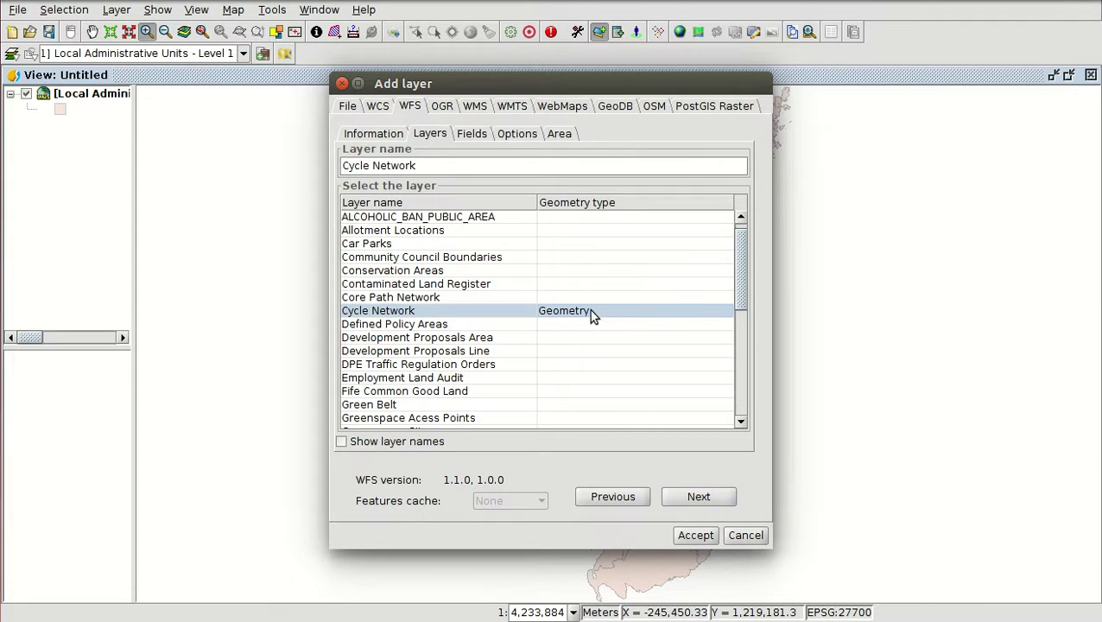
Step through Fields, Options (EPSG:27700) and Area, then add the layer to the view.
left_click(699, 497)
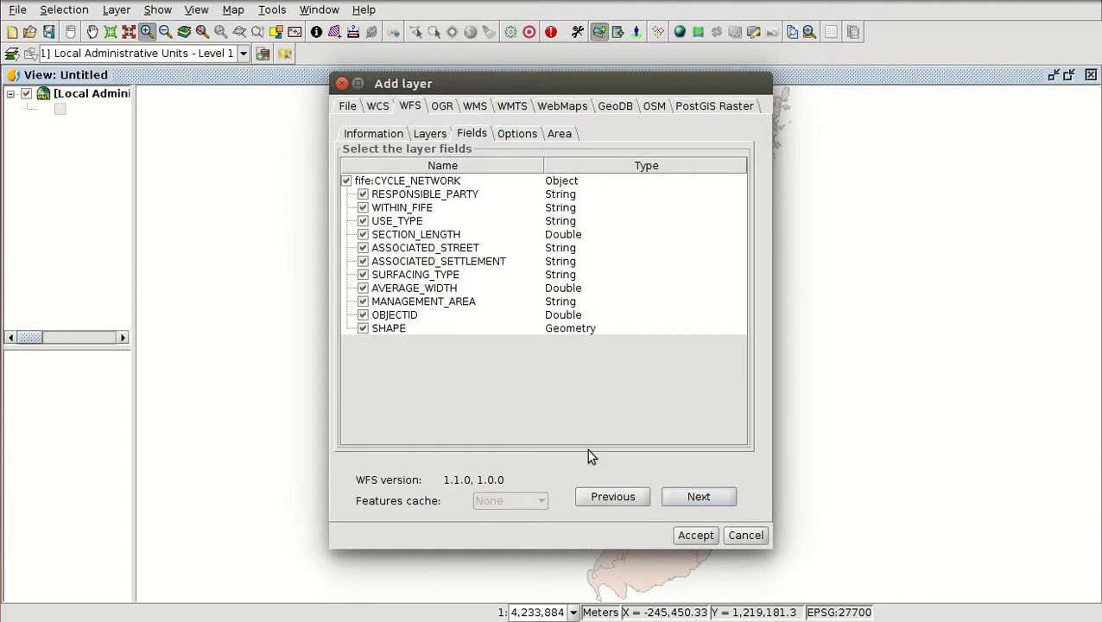
left_click(699, 498)
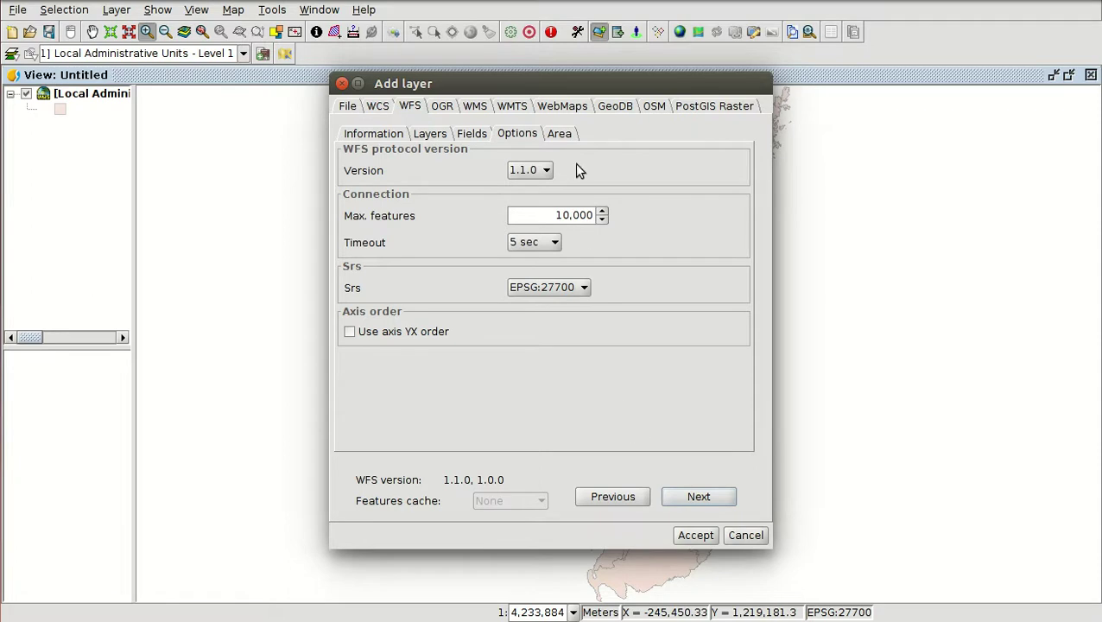
left_click(699, 497)
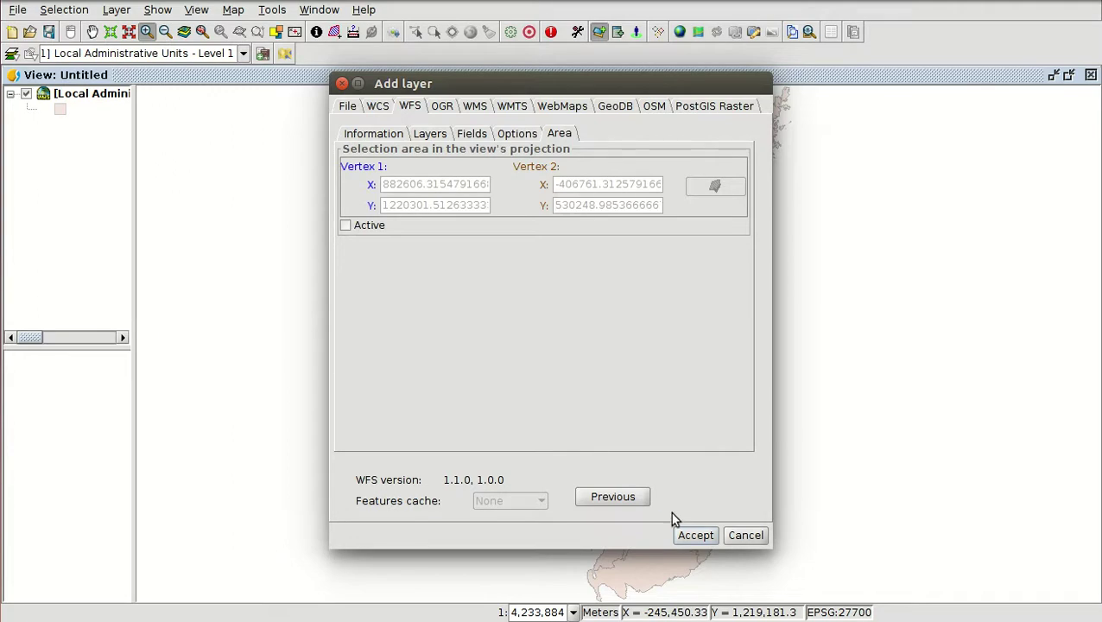
left_click(696, 536)
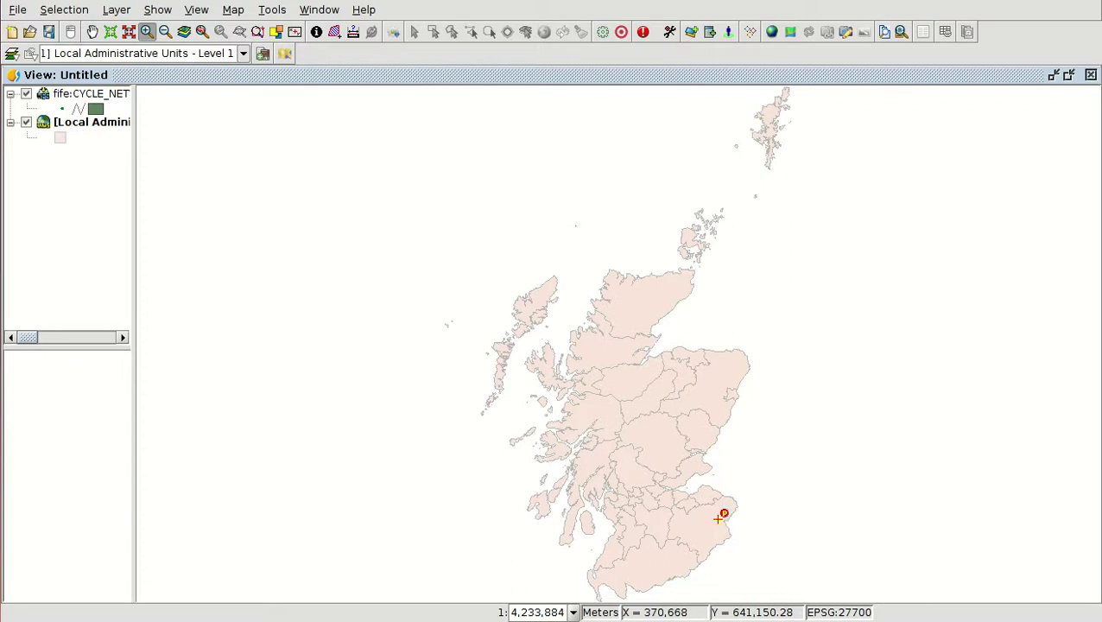
Make fife:CYCLE_NETWORK the active layer and pan the map slightly.
left_click(80, 98)
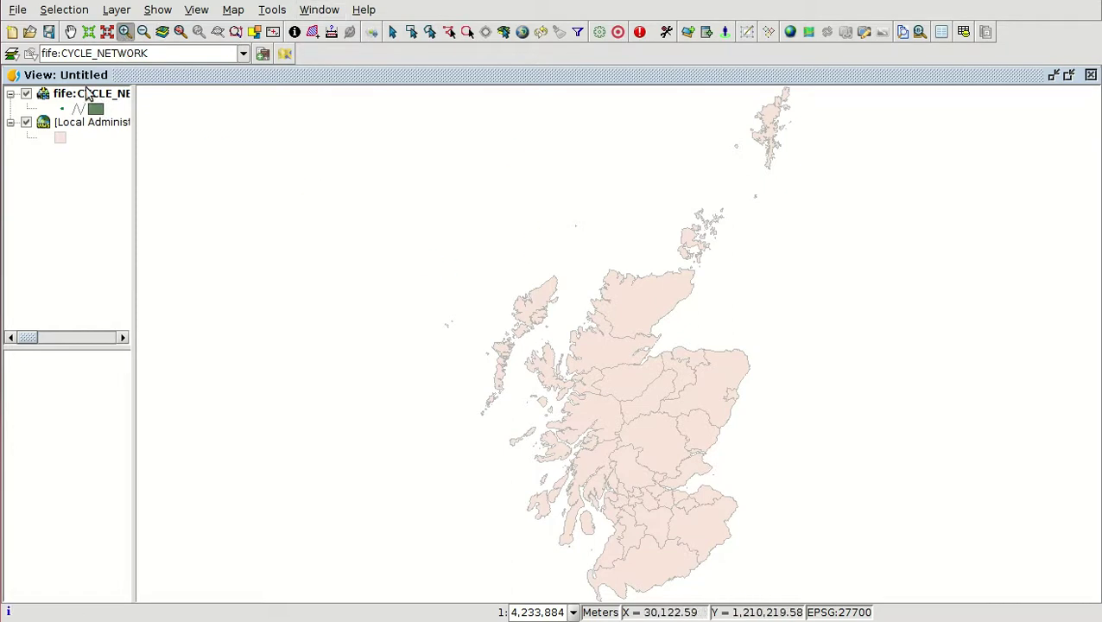
left_click(71, 32)
left_click_drag(531, 398, 531, 394)
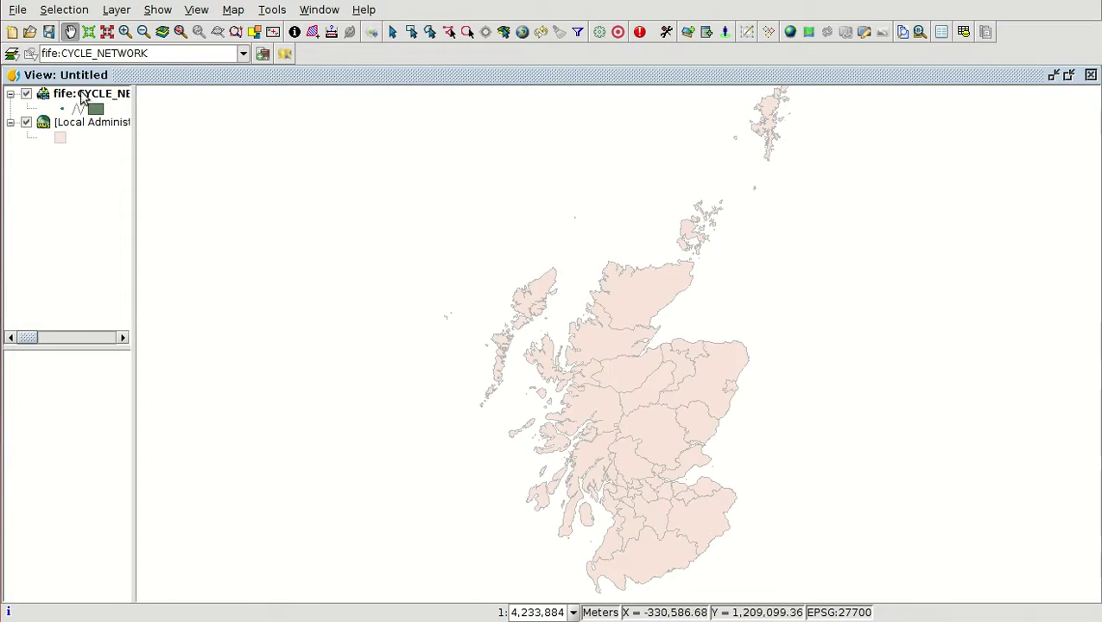
Browse the cycle network's 1438-record attribute table, selecting rows 5–24, then return to the view.
left_click(964, 33)
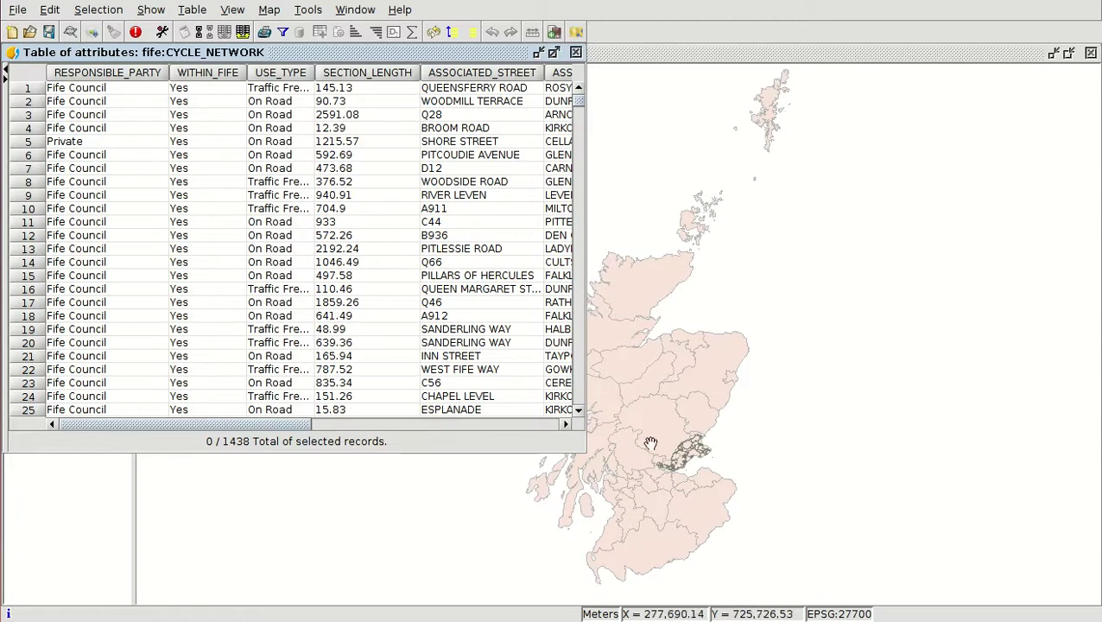
left_click_drag(344, 143, 334, 386)
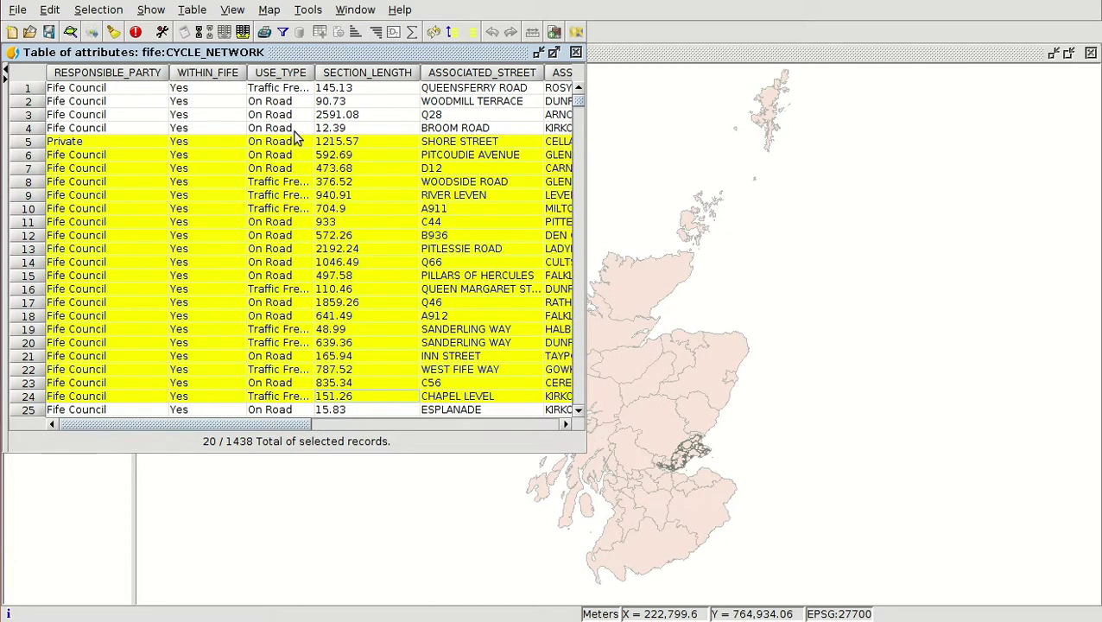
left_click(633, 55)
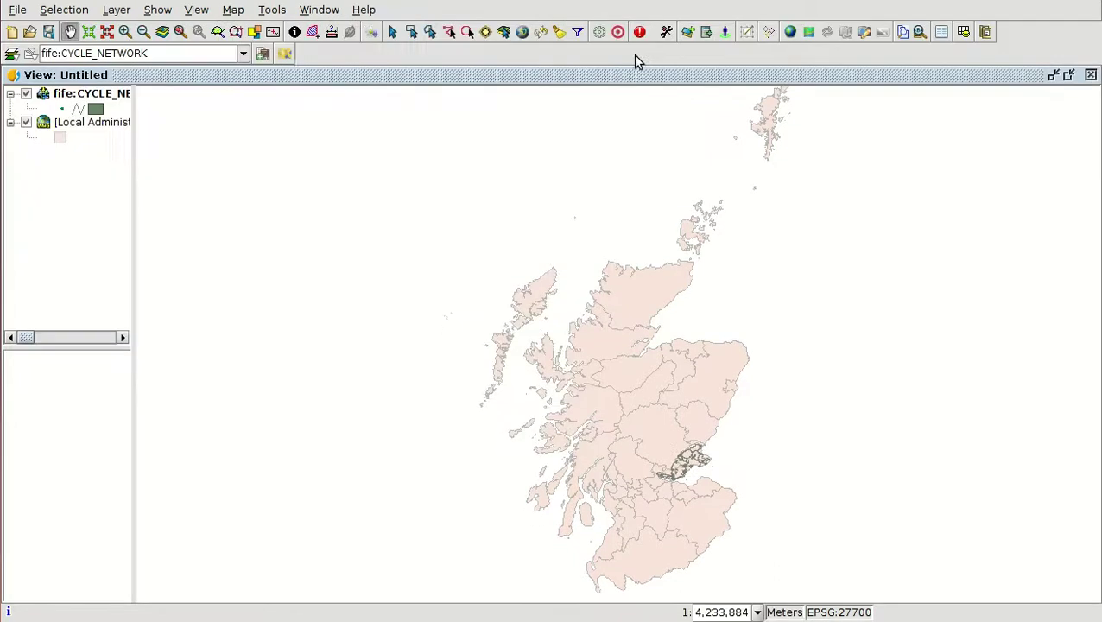
Box-zoom onto Fife and open the cycle network layer's symbology properties.
left_click(125, 31)
left_click_drag(636, 424, 723, 499)
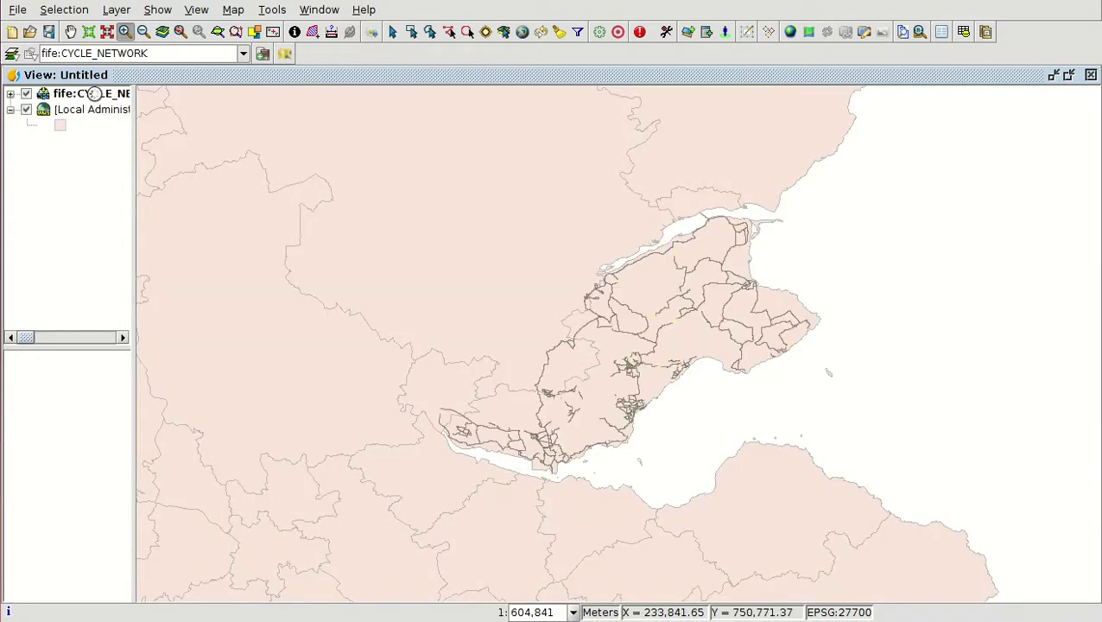
double_click(91, 95)
left_click(107, 99)
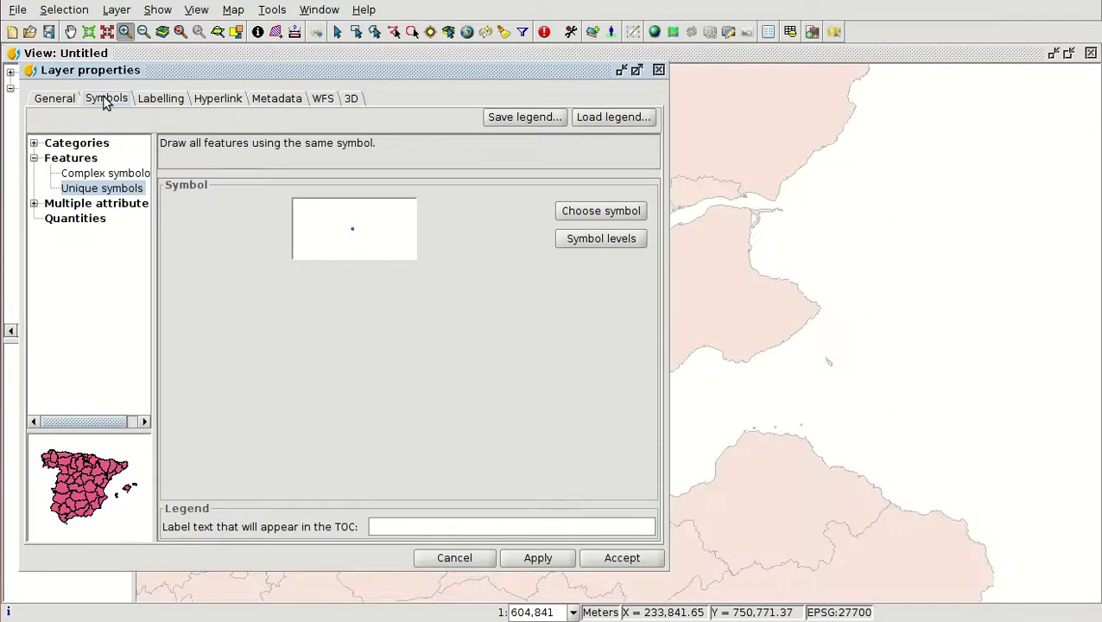
Apply a rainbow unique-values legend on USE_TYPE with all four values and accept.
double_click(83, 143)
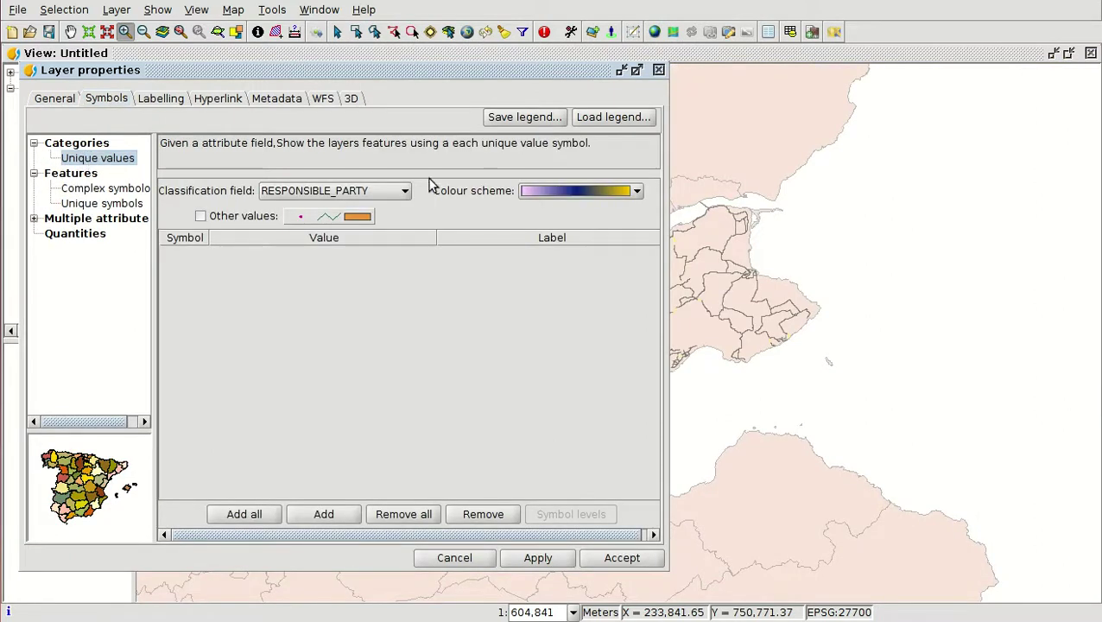
left_click(363, 191)
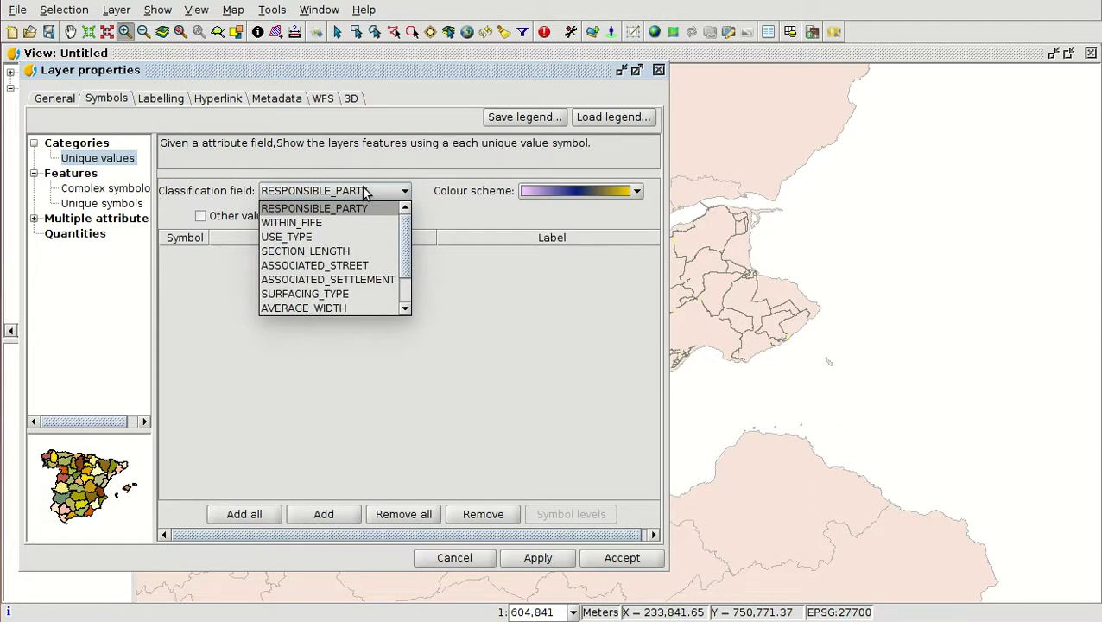
left_click(350, 234)
left_click(537, 193)
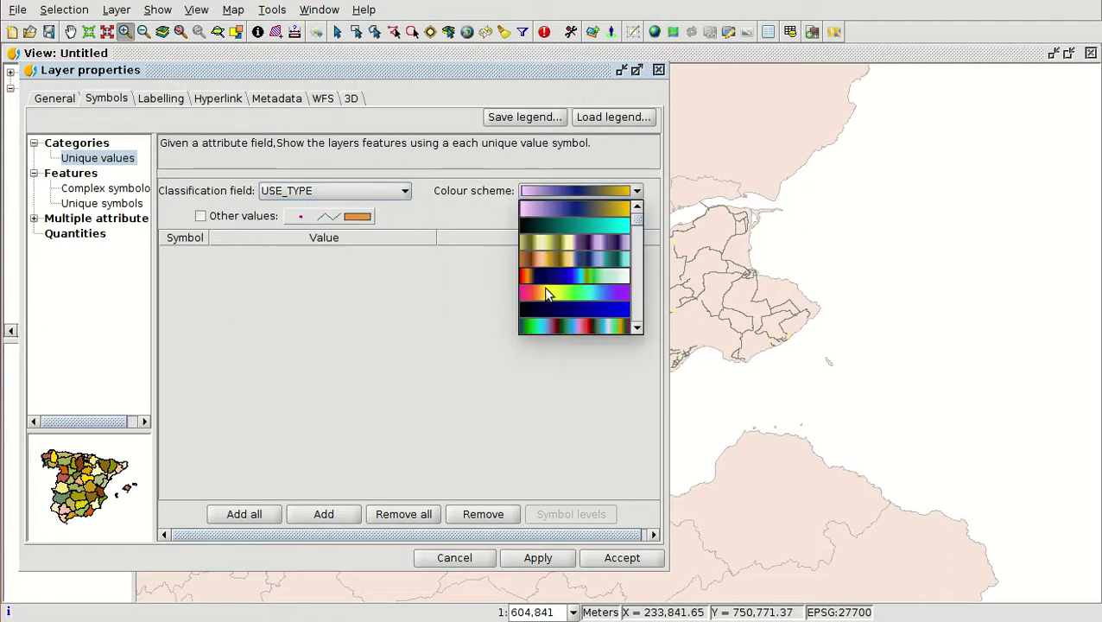
left_click(552, 329)
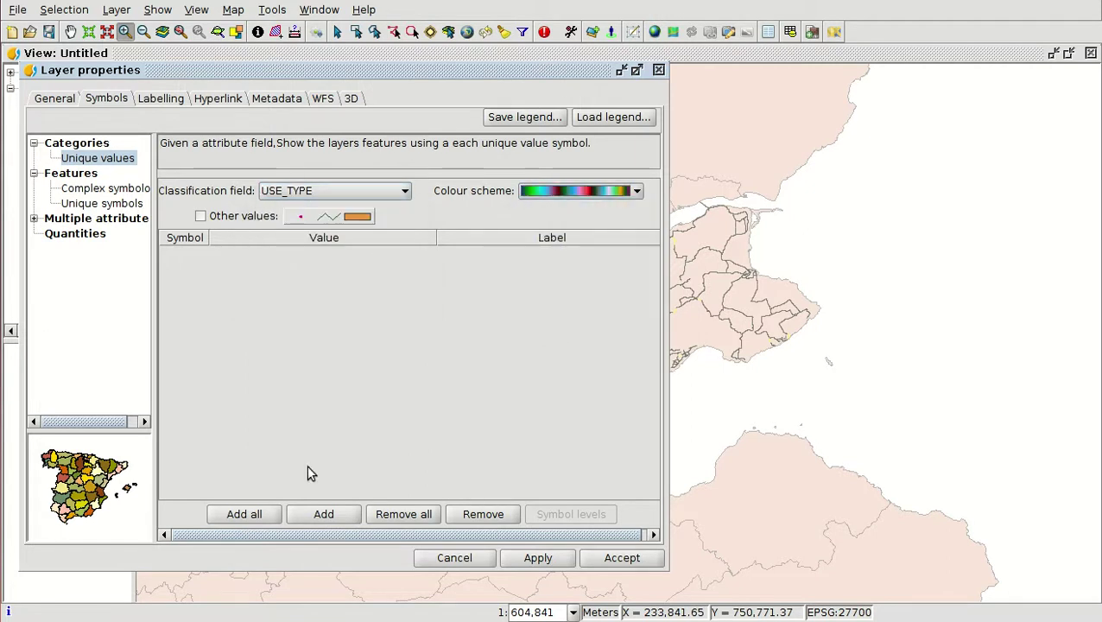
left_click(246, 514)
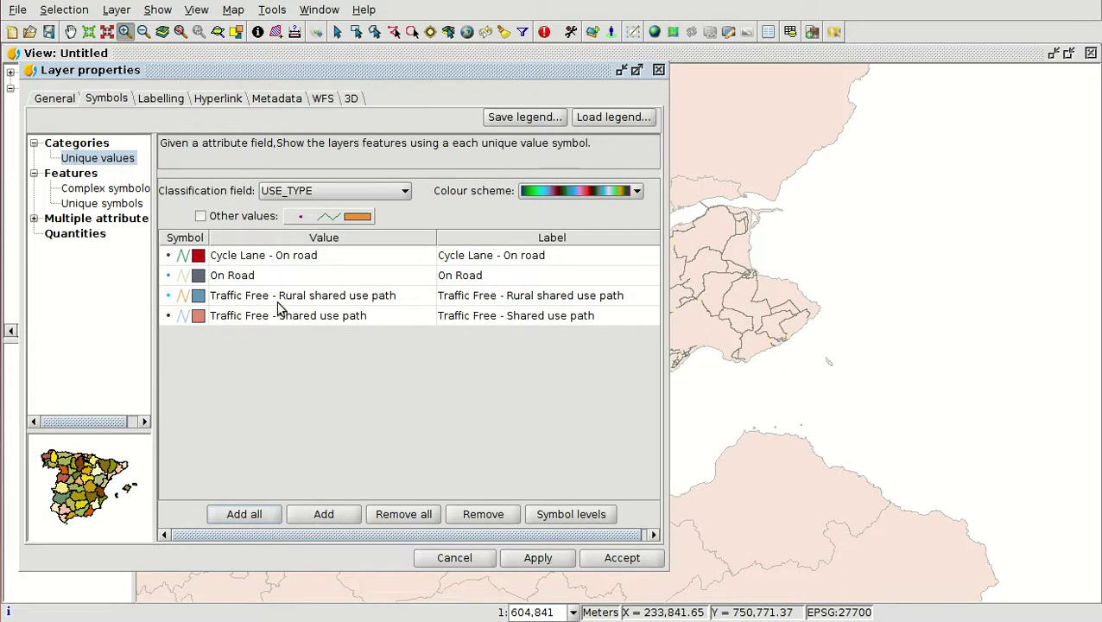
left_click(553, 560)
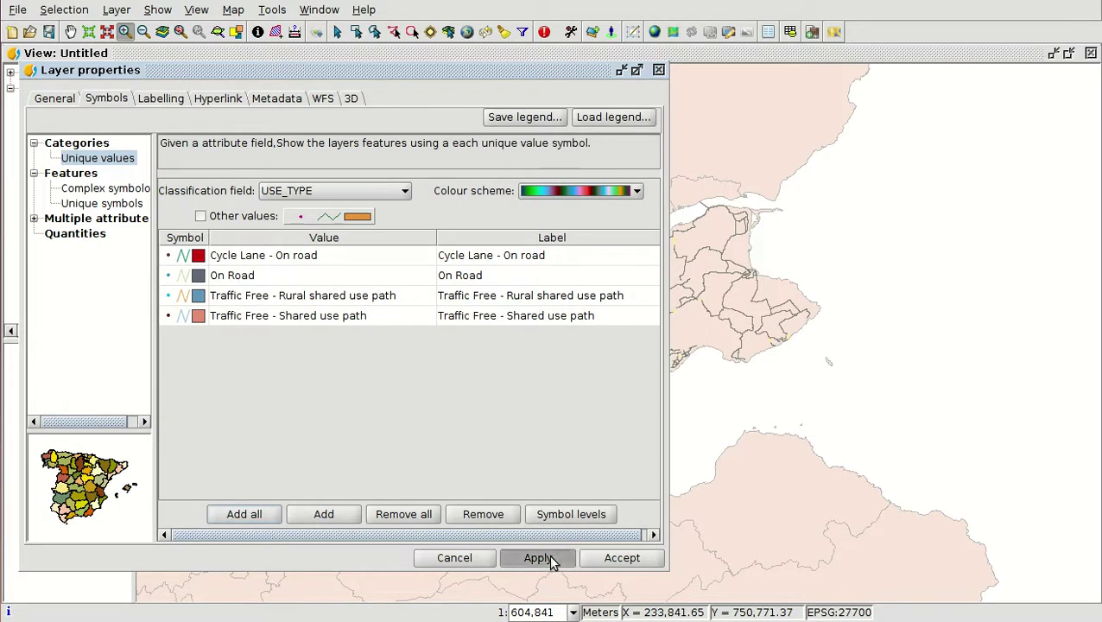
left_click(624, 561)
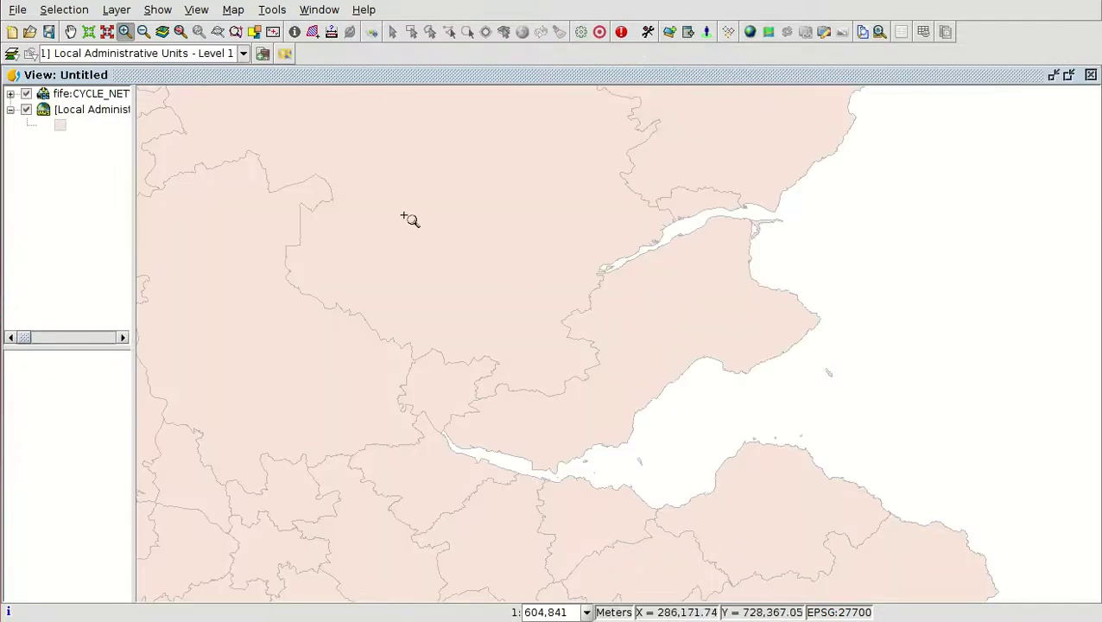
Recentre and box-zoom onto Fife with CYCLE_NETWORK active, then open Select by attributes.
left_click(70, 31)
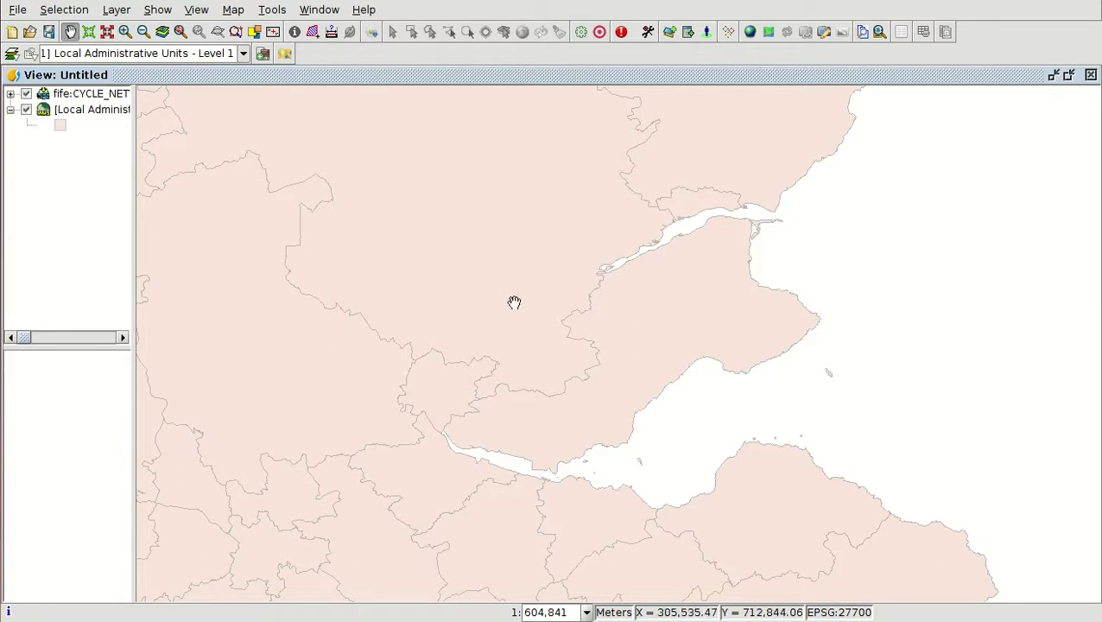
left_click_drag(620, 354, 597, 350)
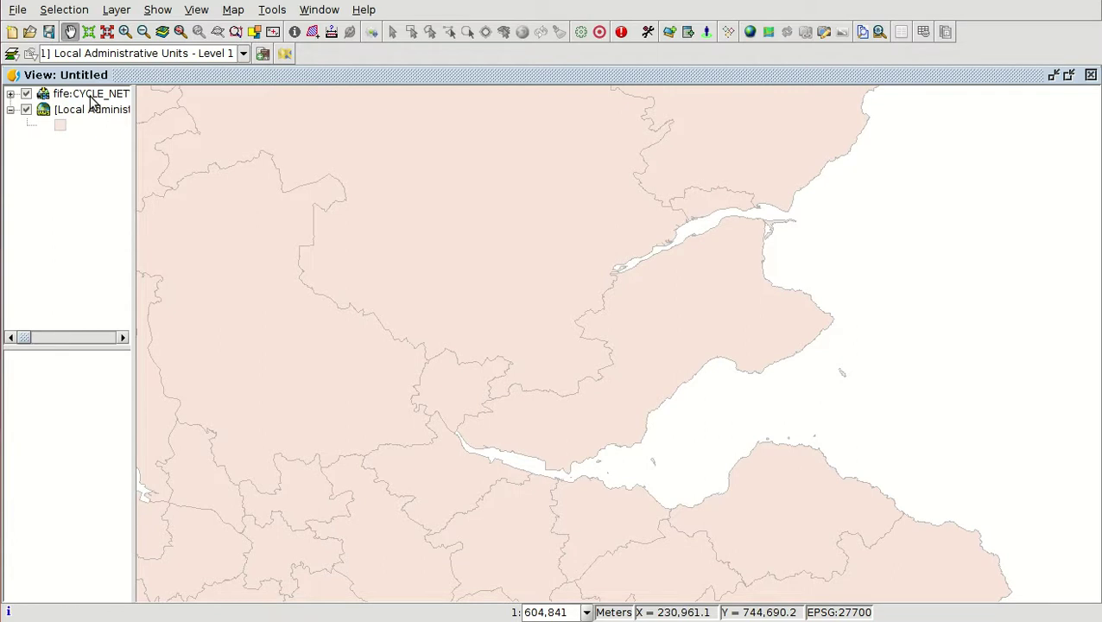
left_click(91, 94)
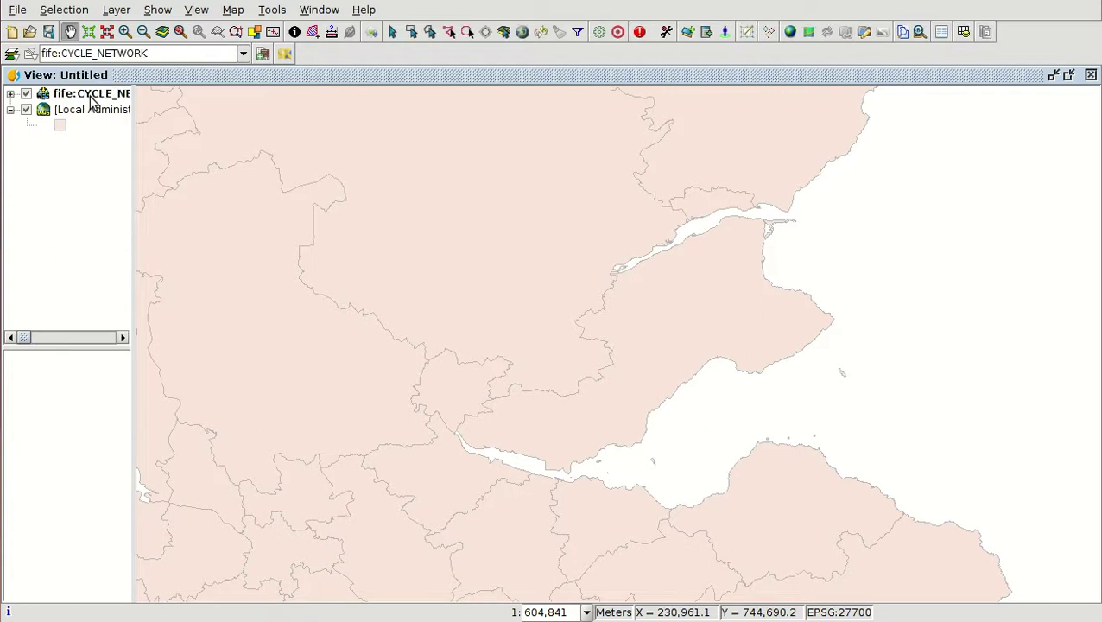
left_click(124, 33)
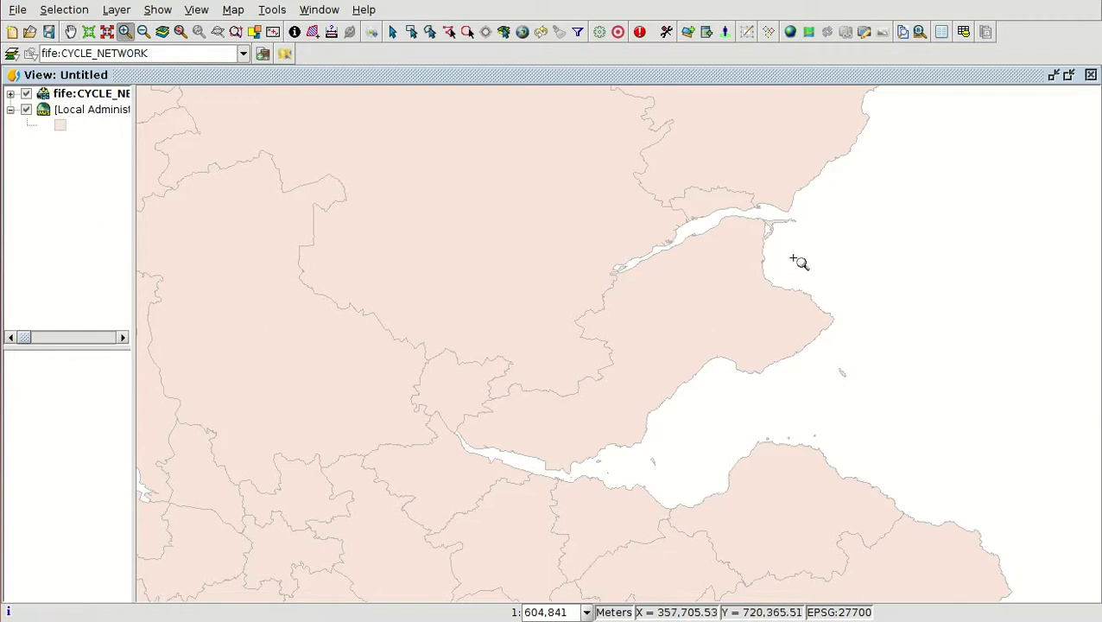
left_click_drag(827, 230, 489, 481)
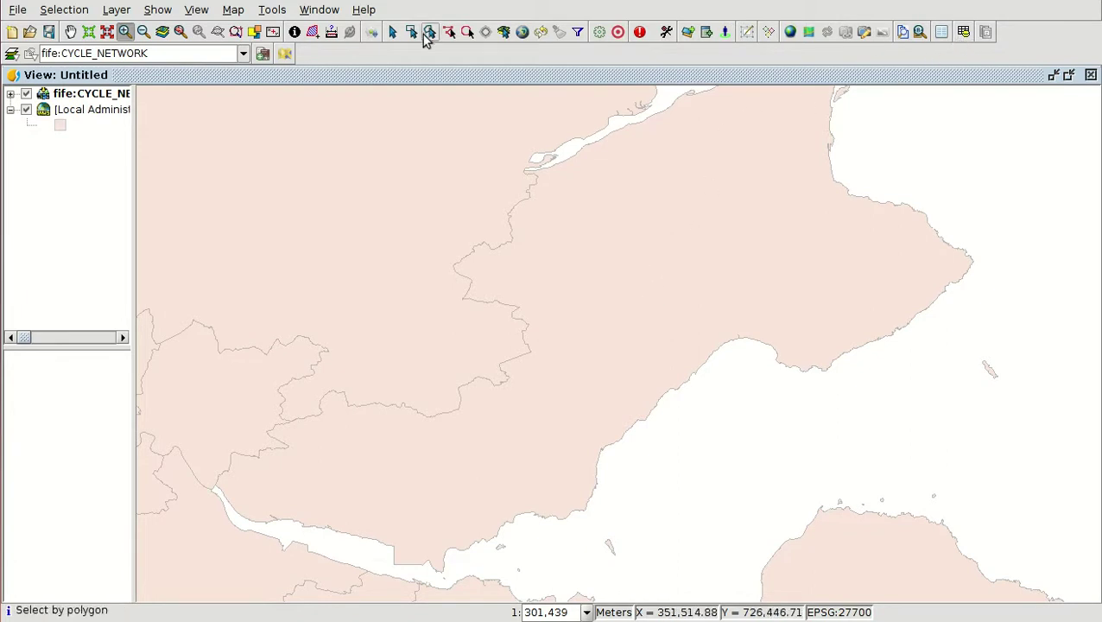
left_click(576, 32)
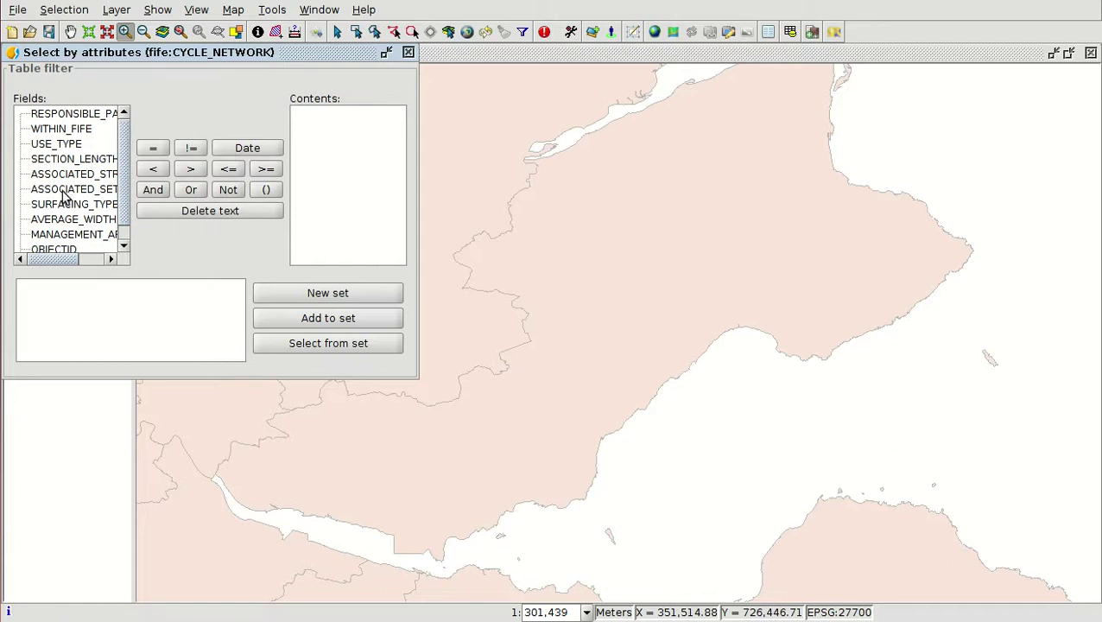
Select cycle routes with MANAGEMENT_AREA = 'NORTH' as a new set and close the query.
scroll(67, 212, "down", 1)
left_click(69, 217)
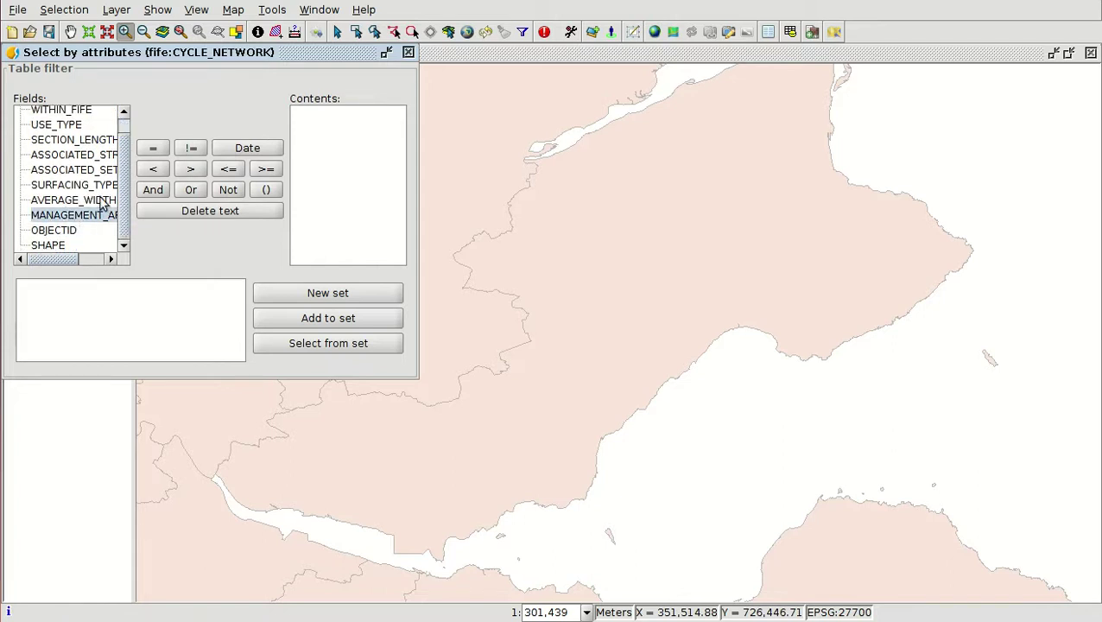
double_click(71, 222)
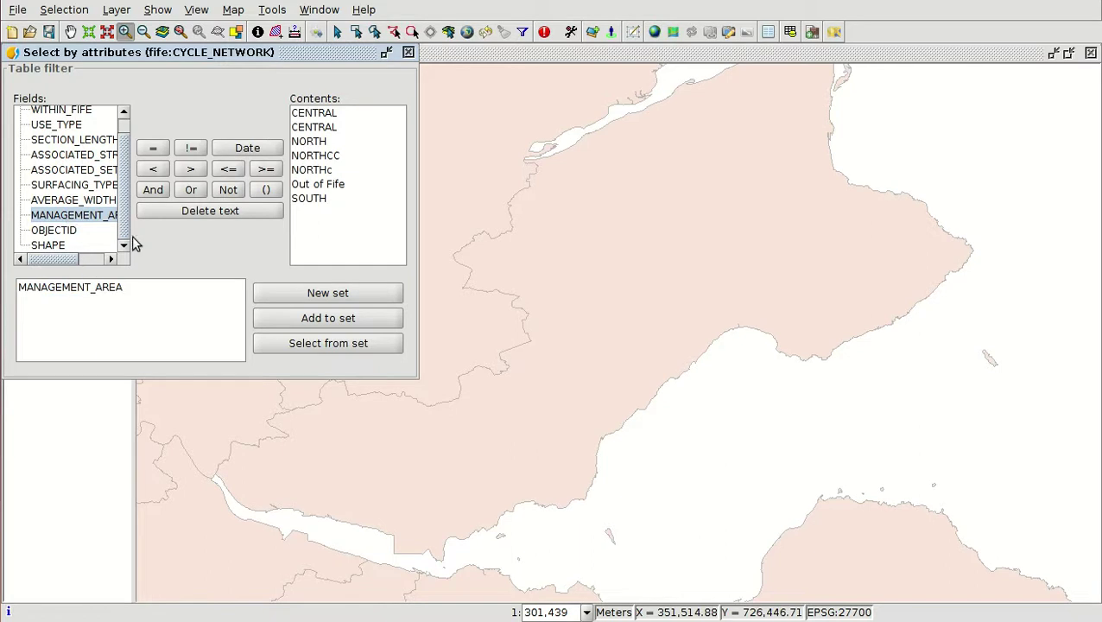
left_click(155, 149)
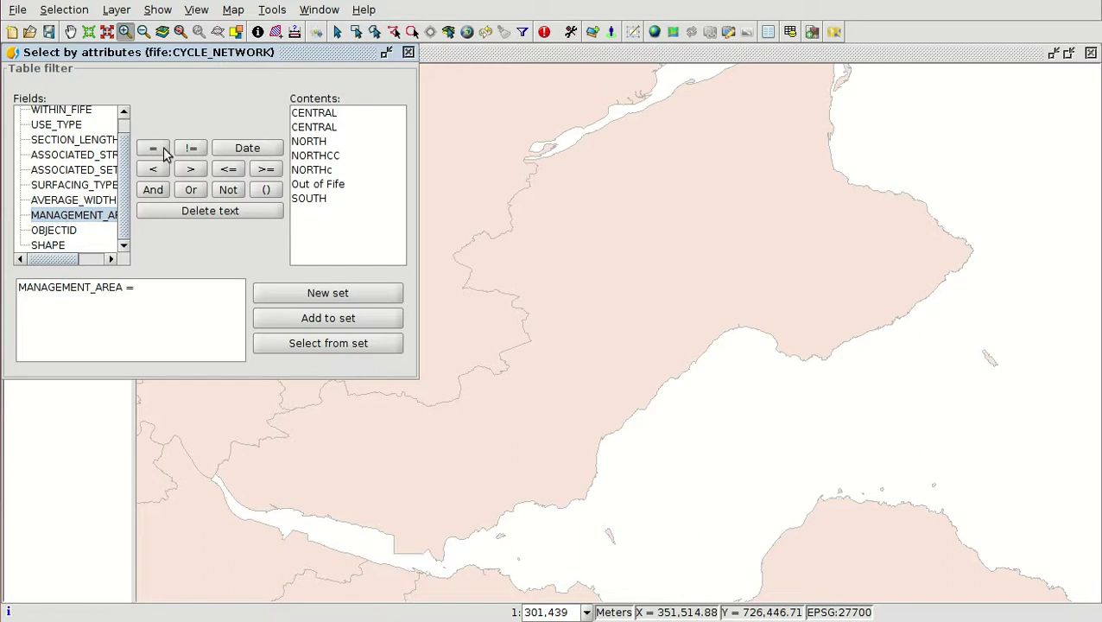
double_click(308, 143)
left_click(328, 294)
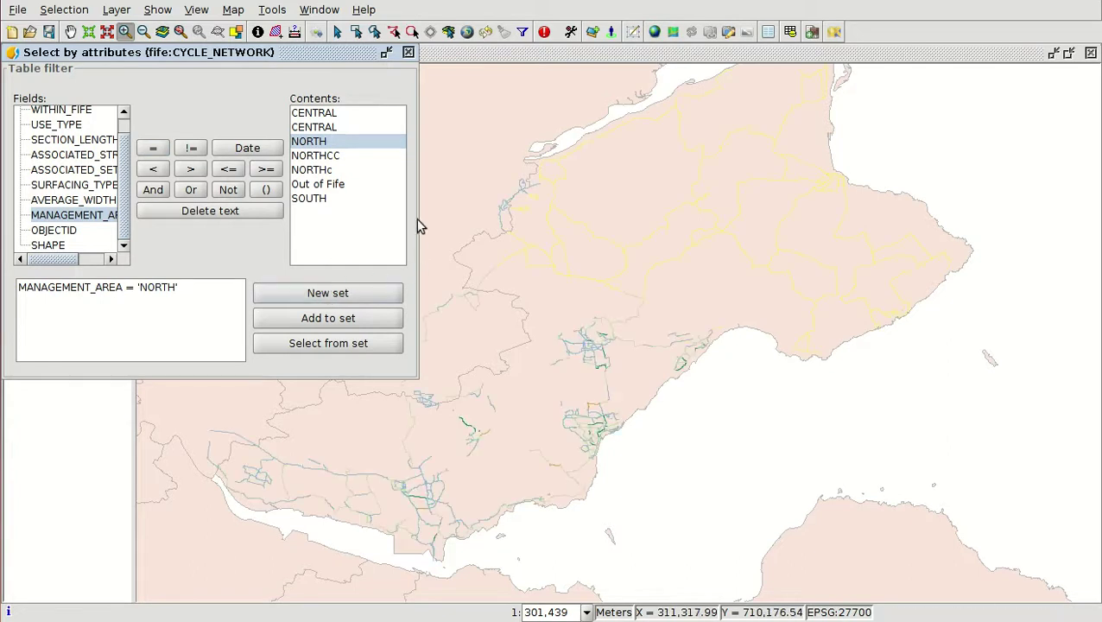
left_click(409, 52)
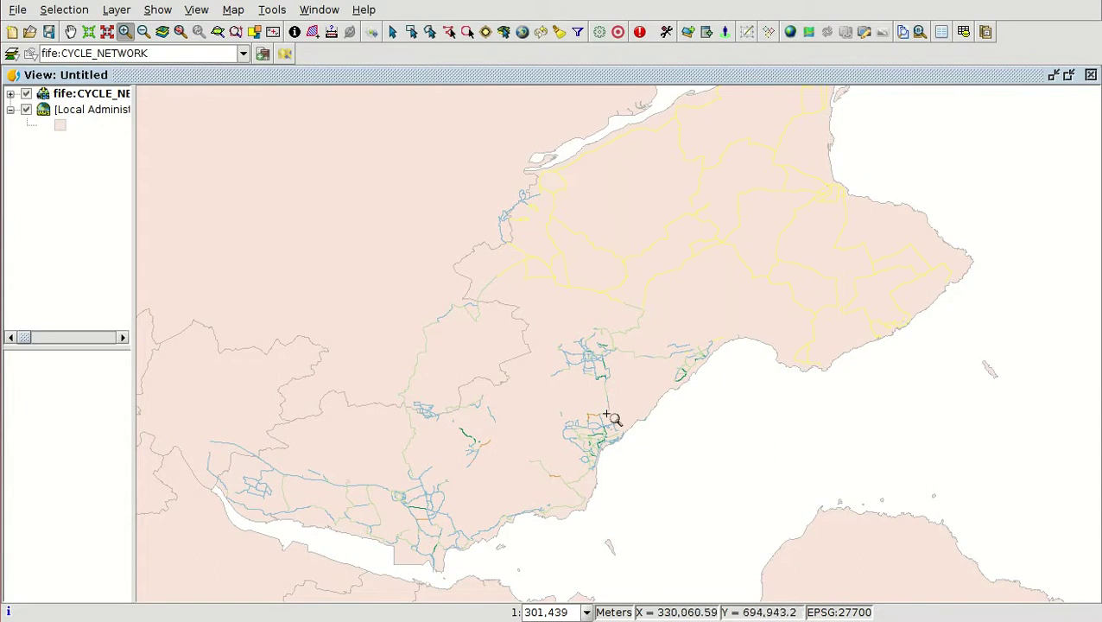
Set the fourth USE_TYPE category's line width to 4.00 in the Symbol selector.
left_click(10, 94)
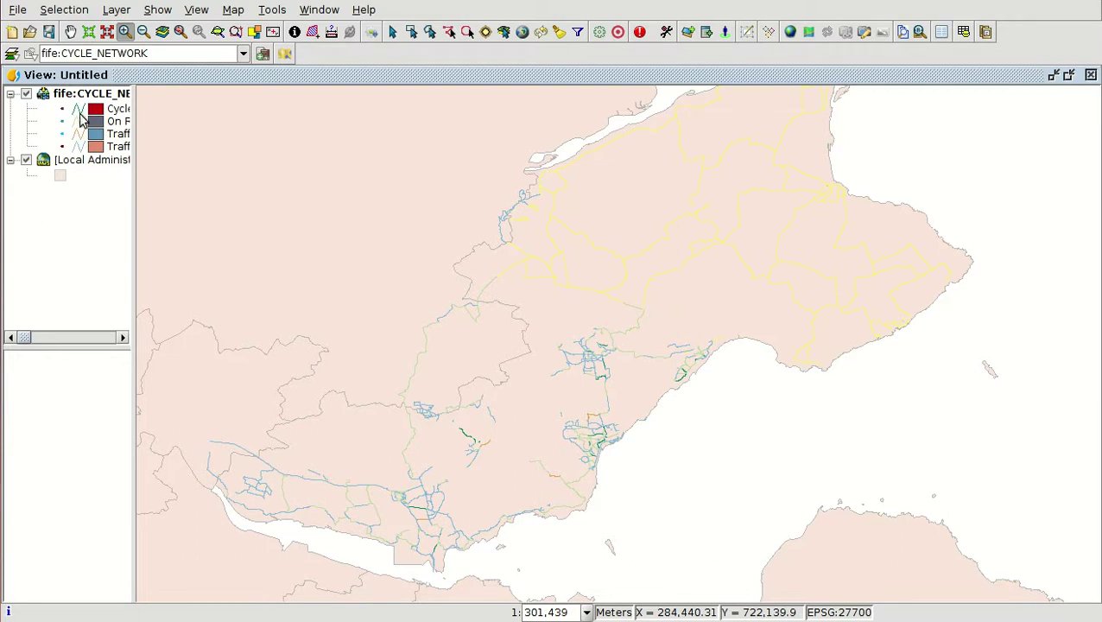
double_click(85, 147)
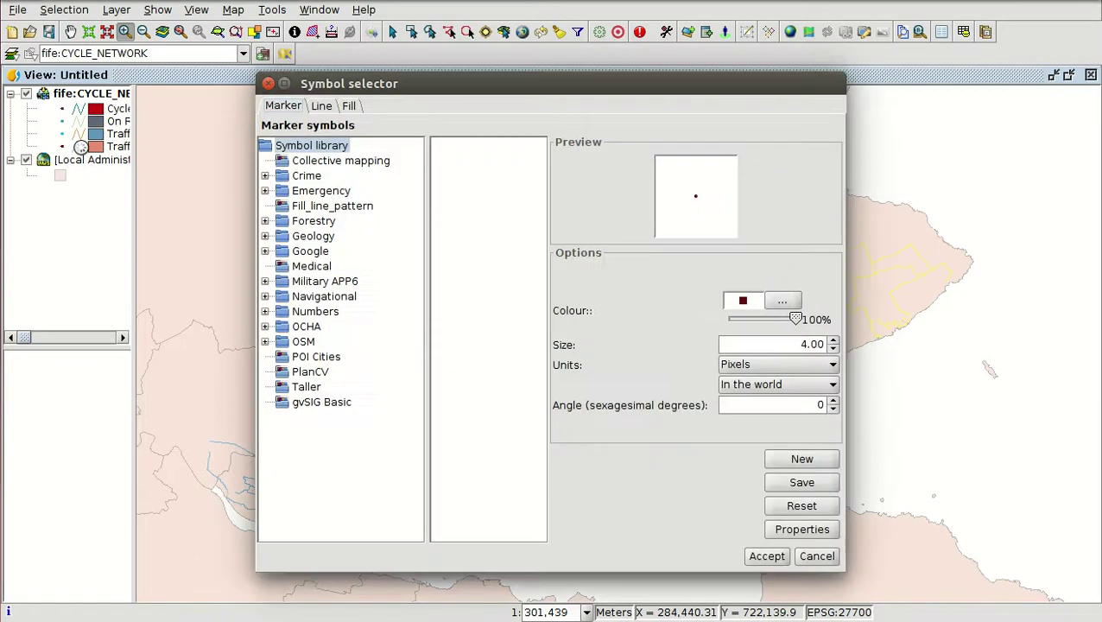
left_click(319, 111)
left_click(833, 350)
left_click(833, 349)
left_click(833, 349)
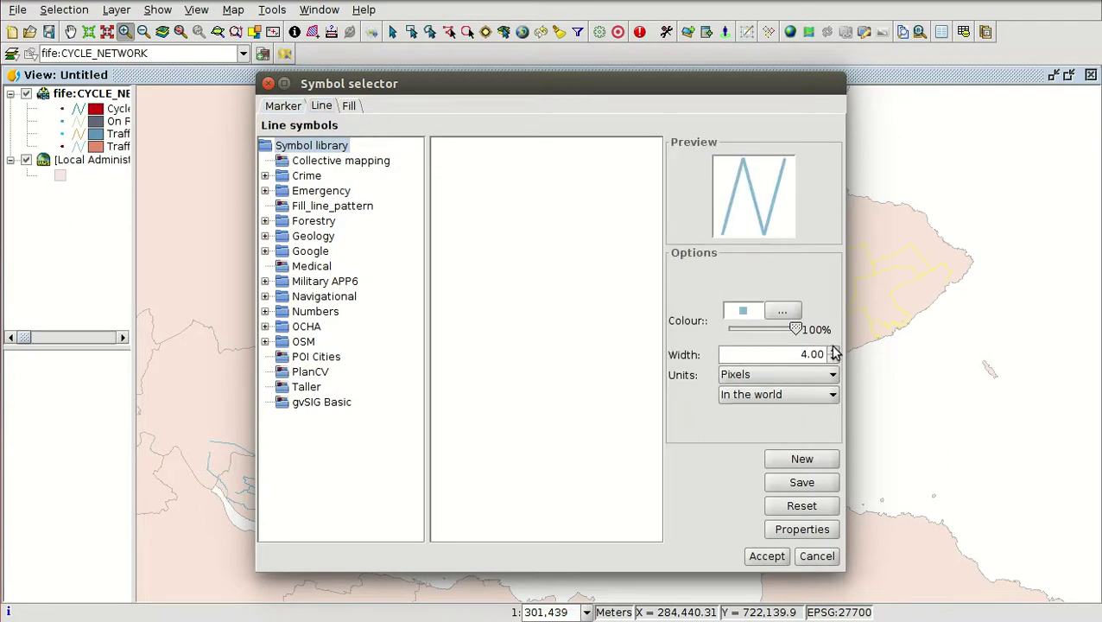
left_click(768, 555)
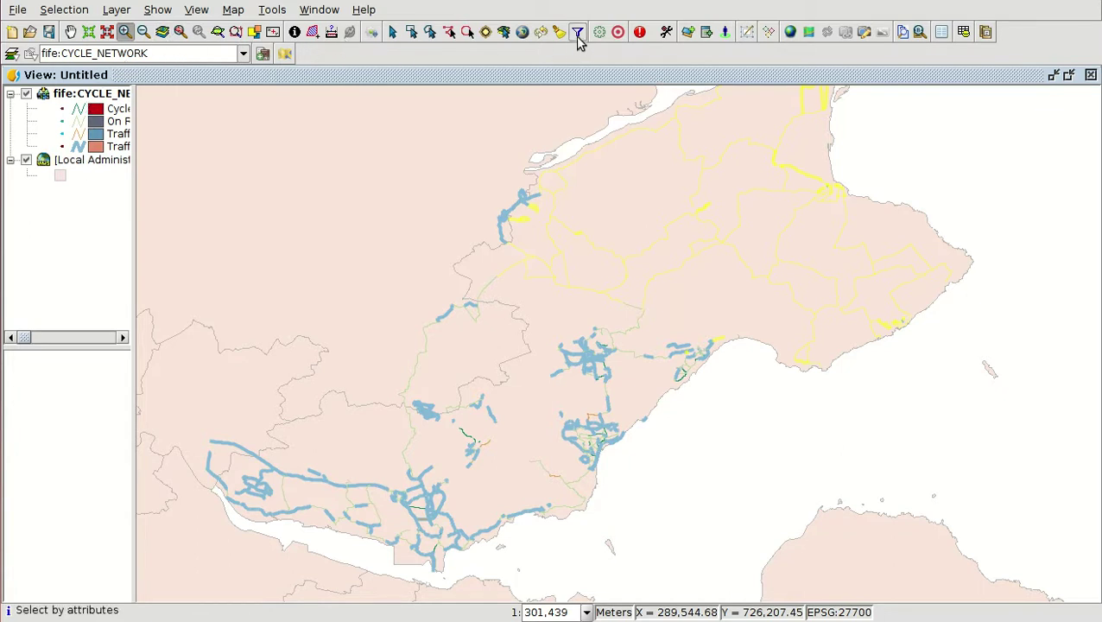
Add SG_FerryRoutes_2016_Active_4326.shp from Cartografia_definitiva/Module_5 as a new layer.
left_click(688, 33)
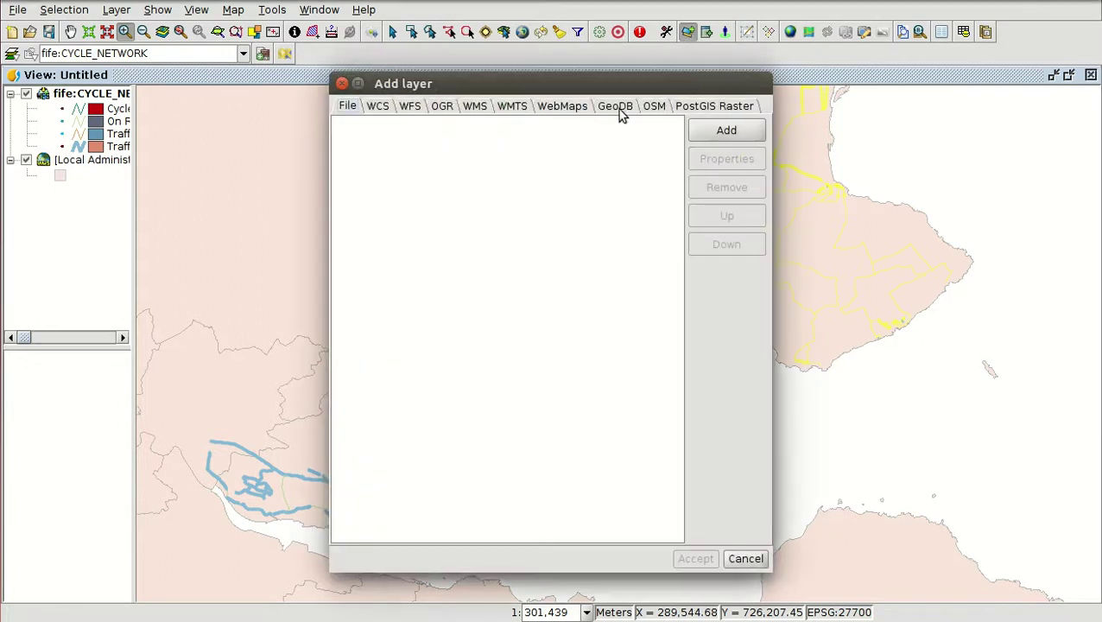
left_click(723, 134)
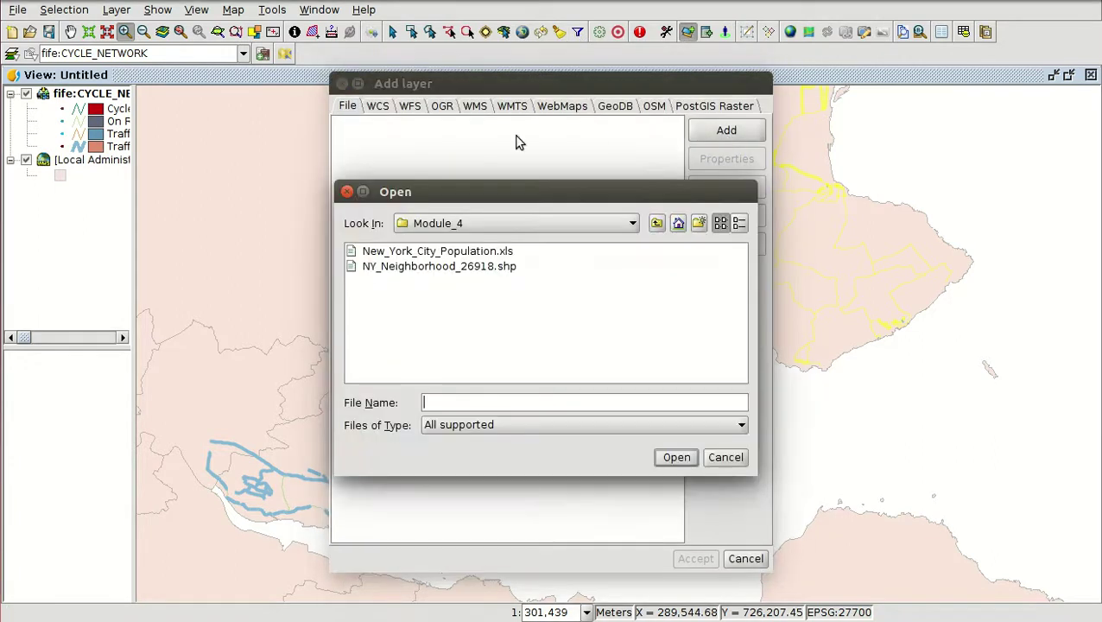
left_click(657, 223)
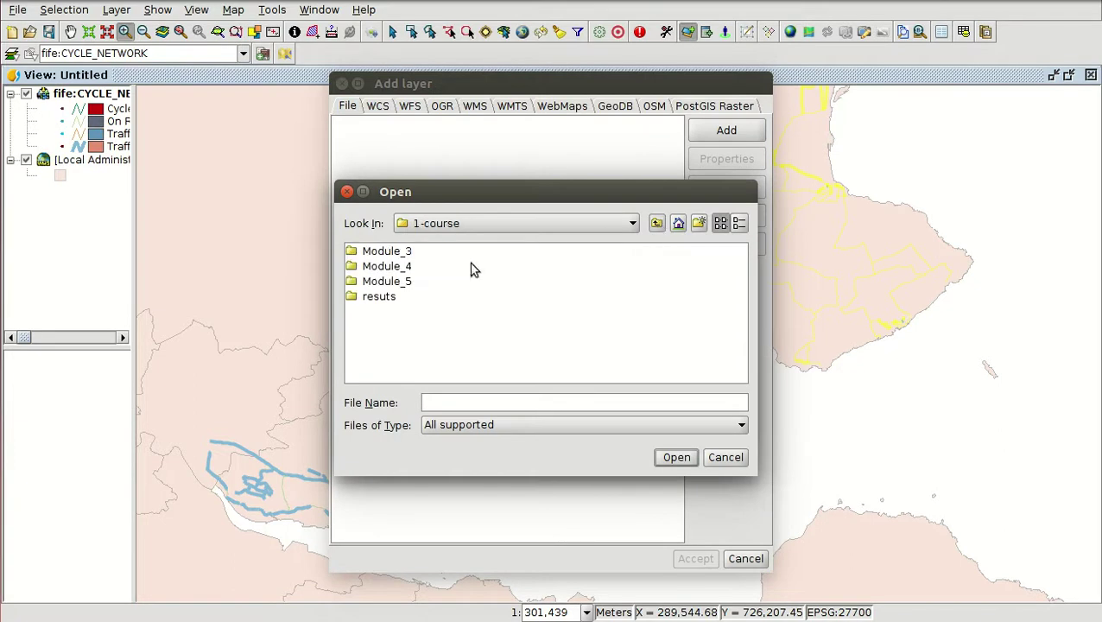
double_click(393, 282)
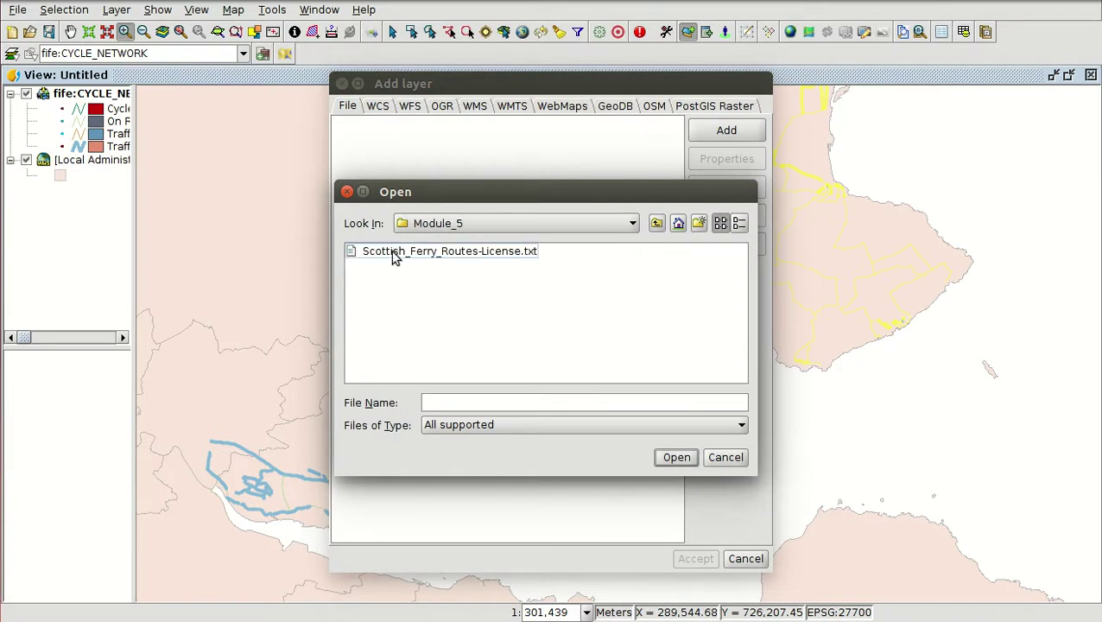
left_click(657, 222)
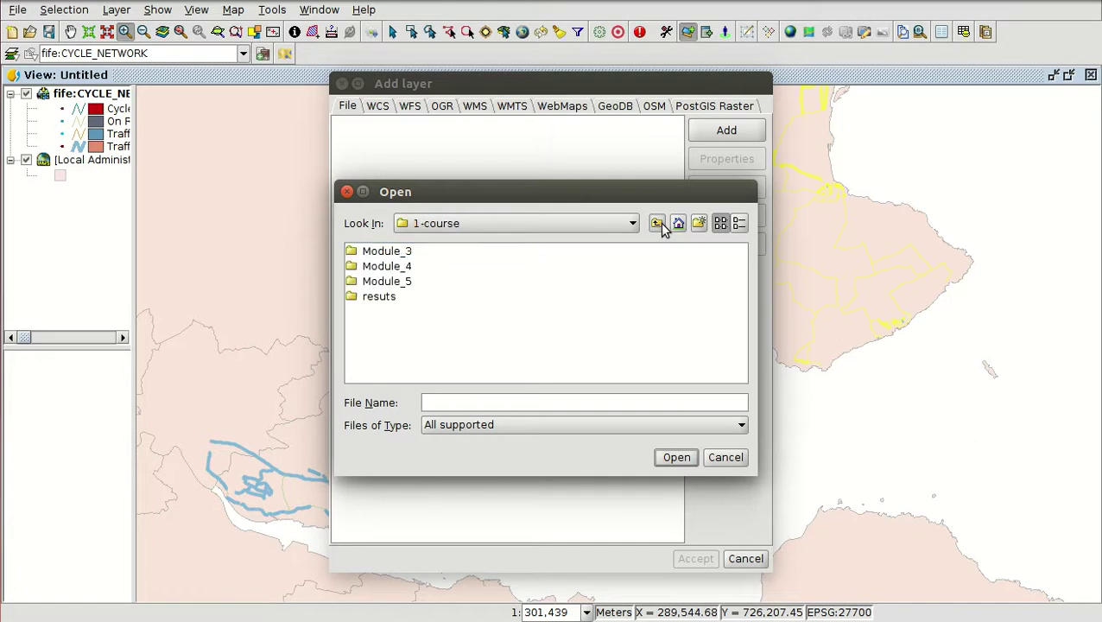
left_click(657, 222)
double_click(392, 266)
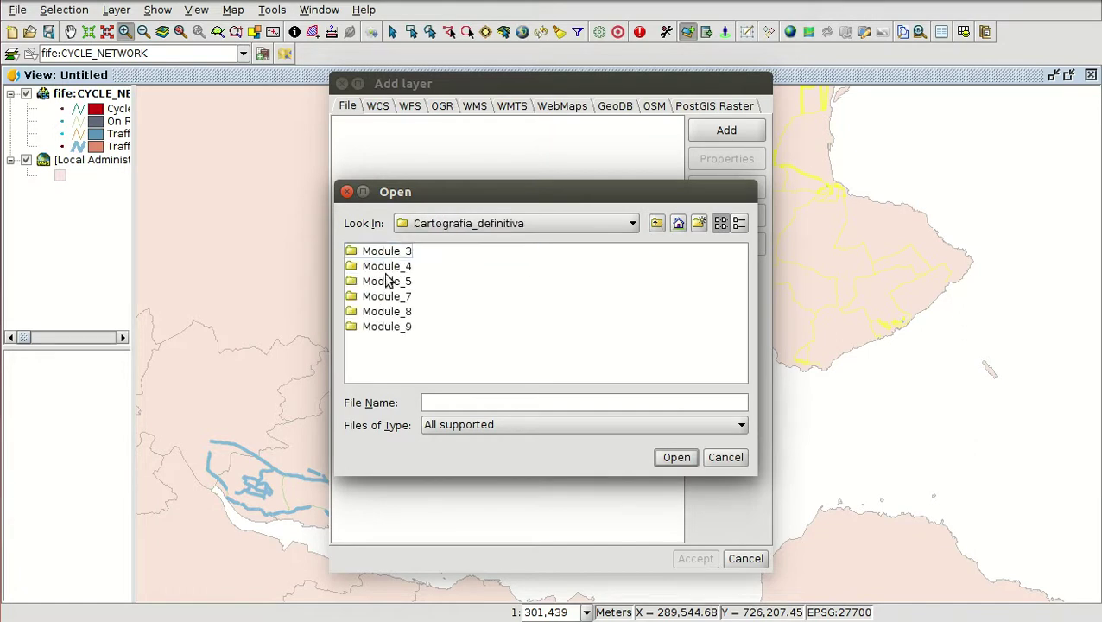
double_click(387, 283)
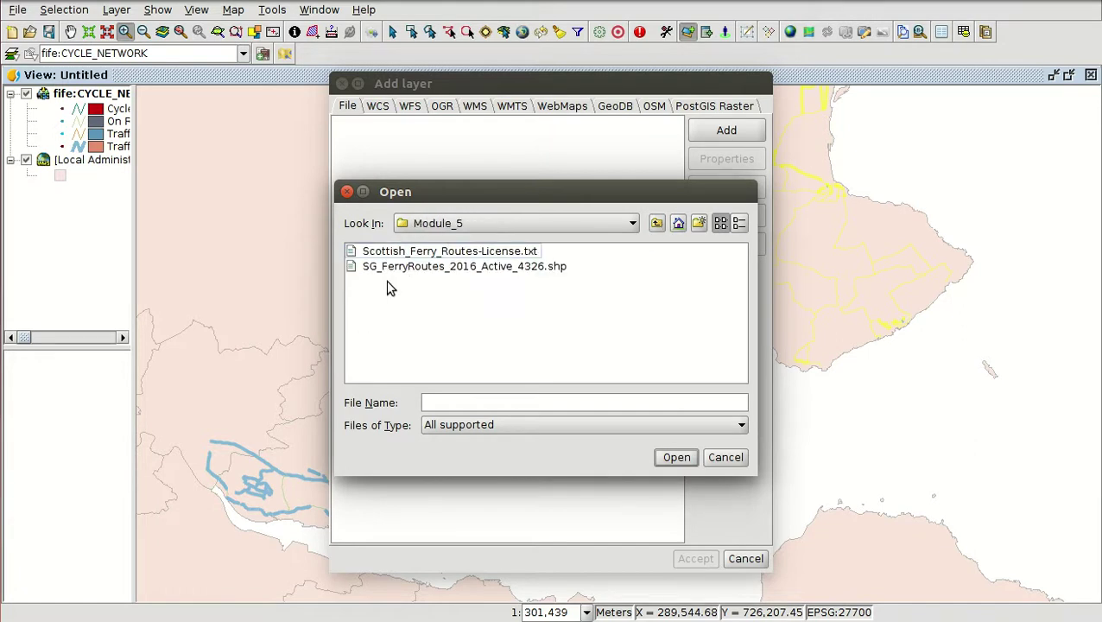
double_click(451, 270)
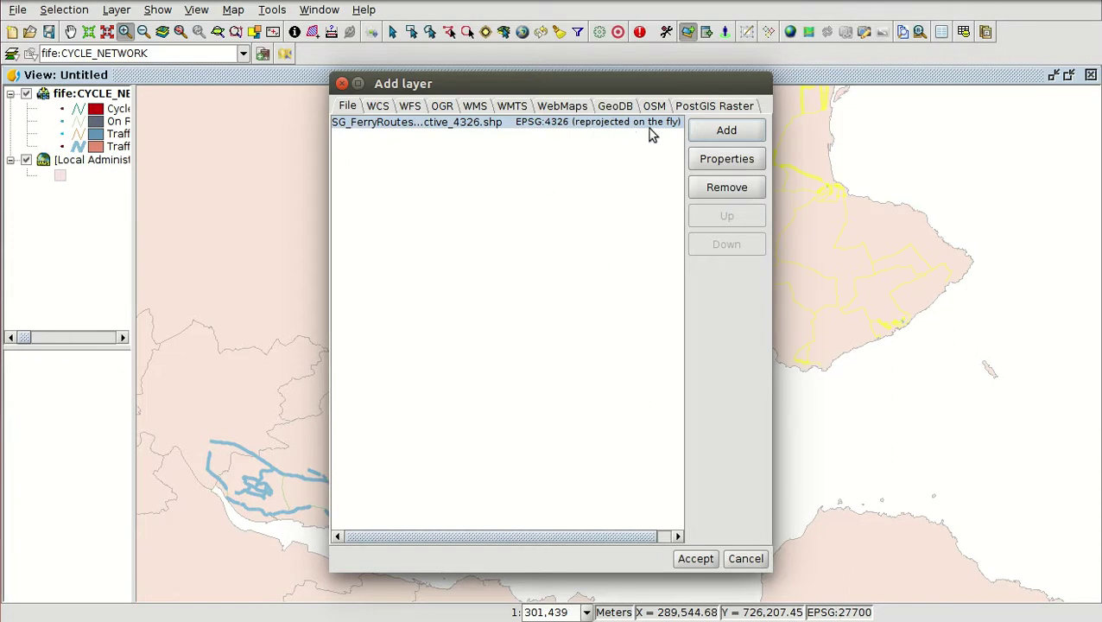
left_click(695, 559)
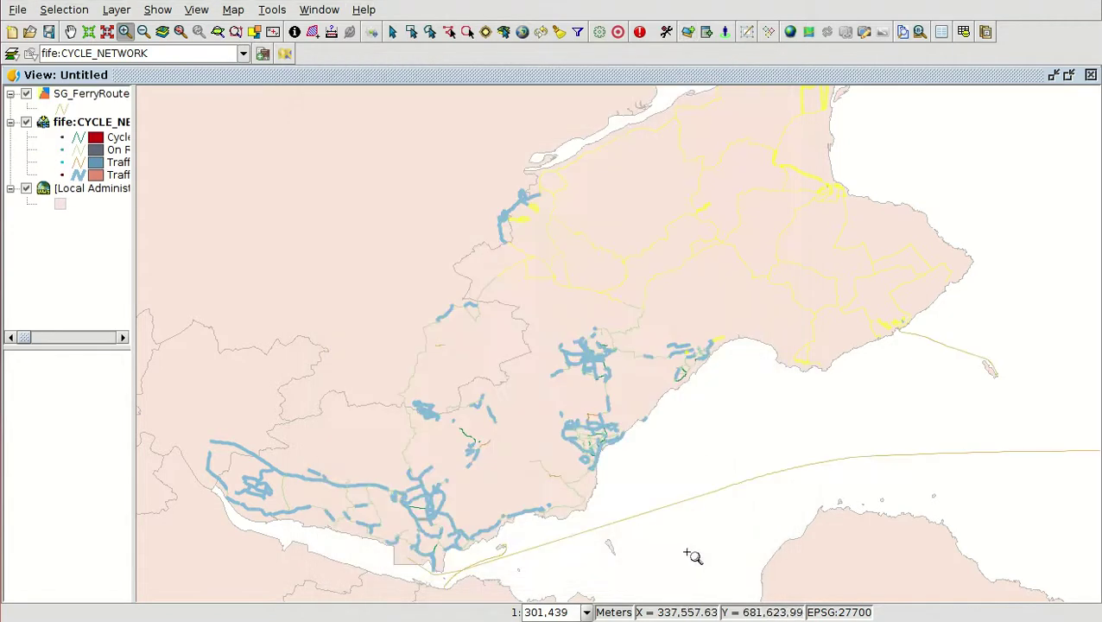
Zoom out to about 1:714,469 to show ferry routes alongside the Fife cycle network.
scroll(765, 289, "down", 1)
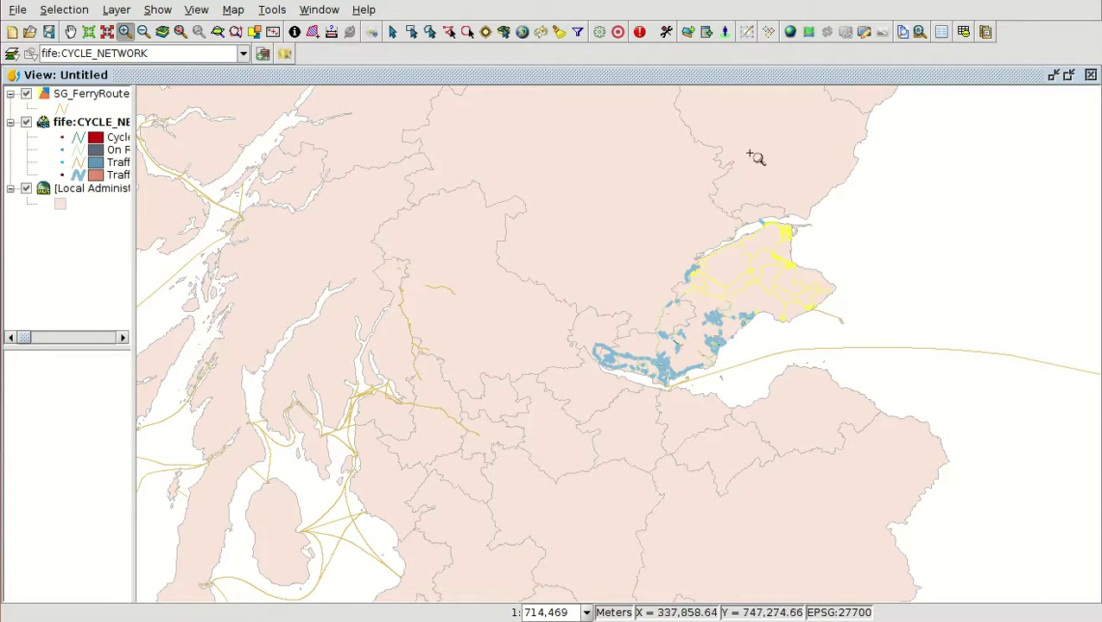
left_click(870, 1)
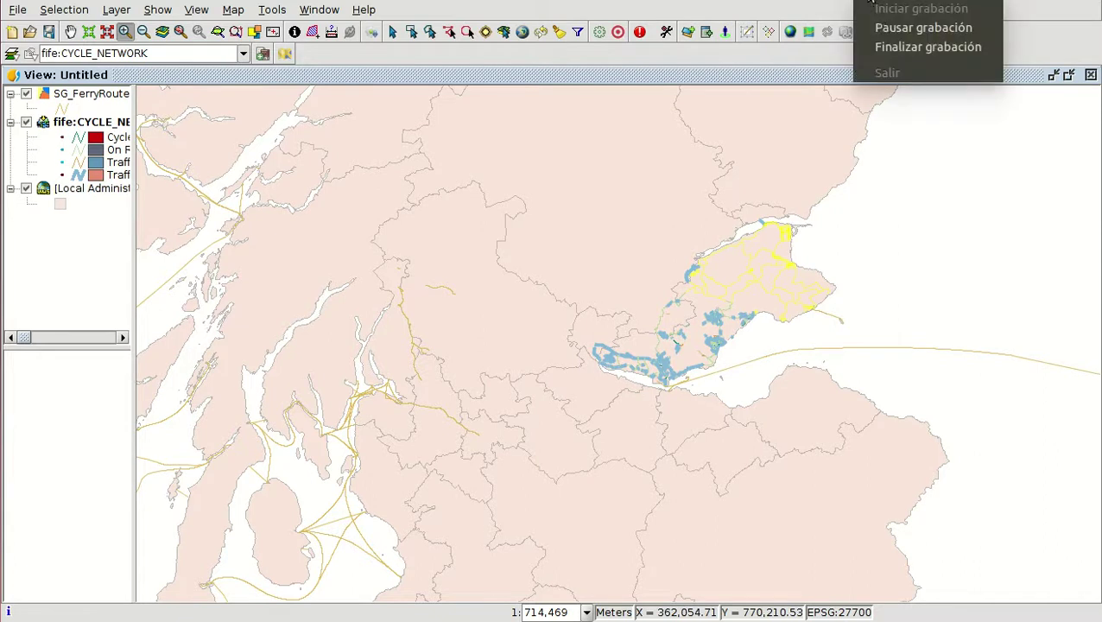